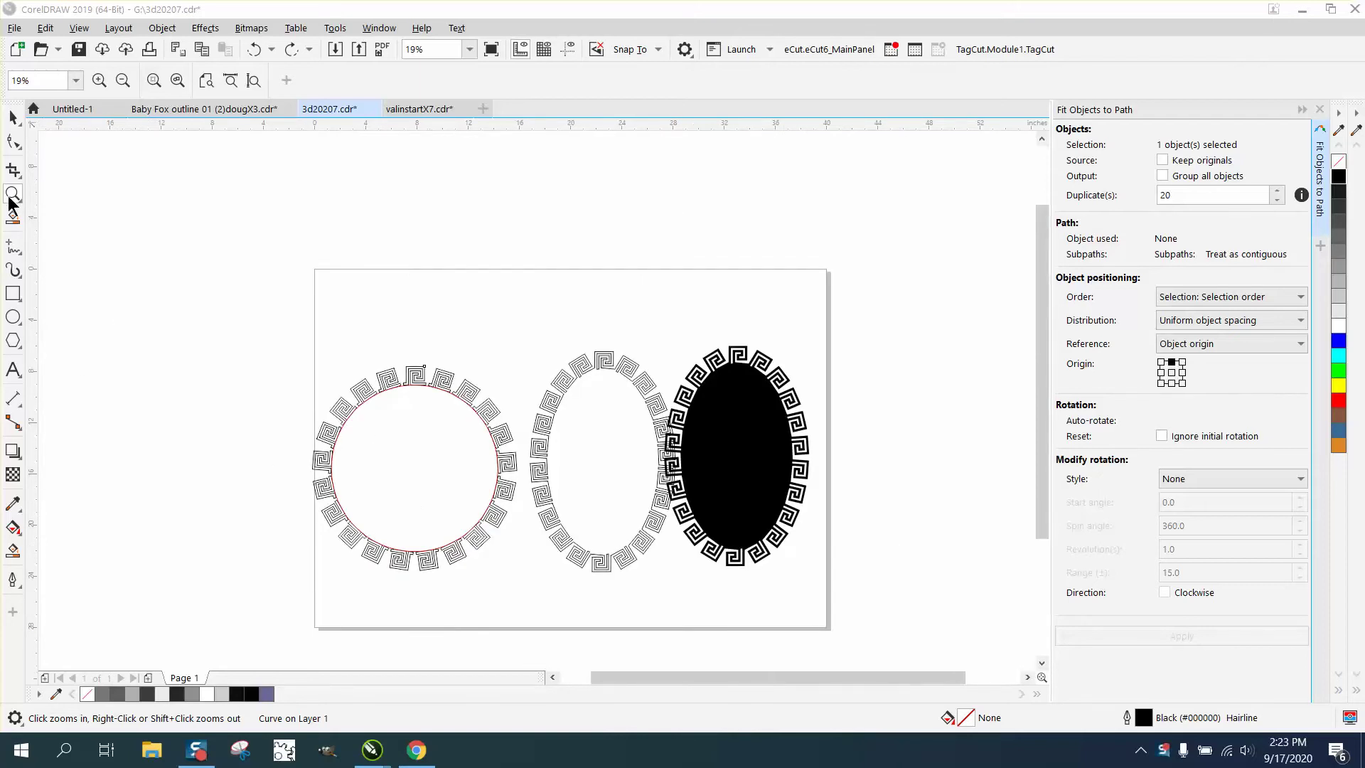
# Nudge the black spiral ring down-right and move the outlined oval ring past it to the right.
pyautogui.click(13, 193)
pyautogui.click(951, 602)
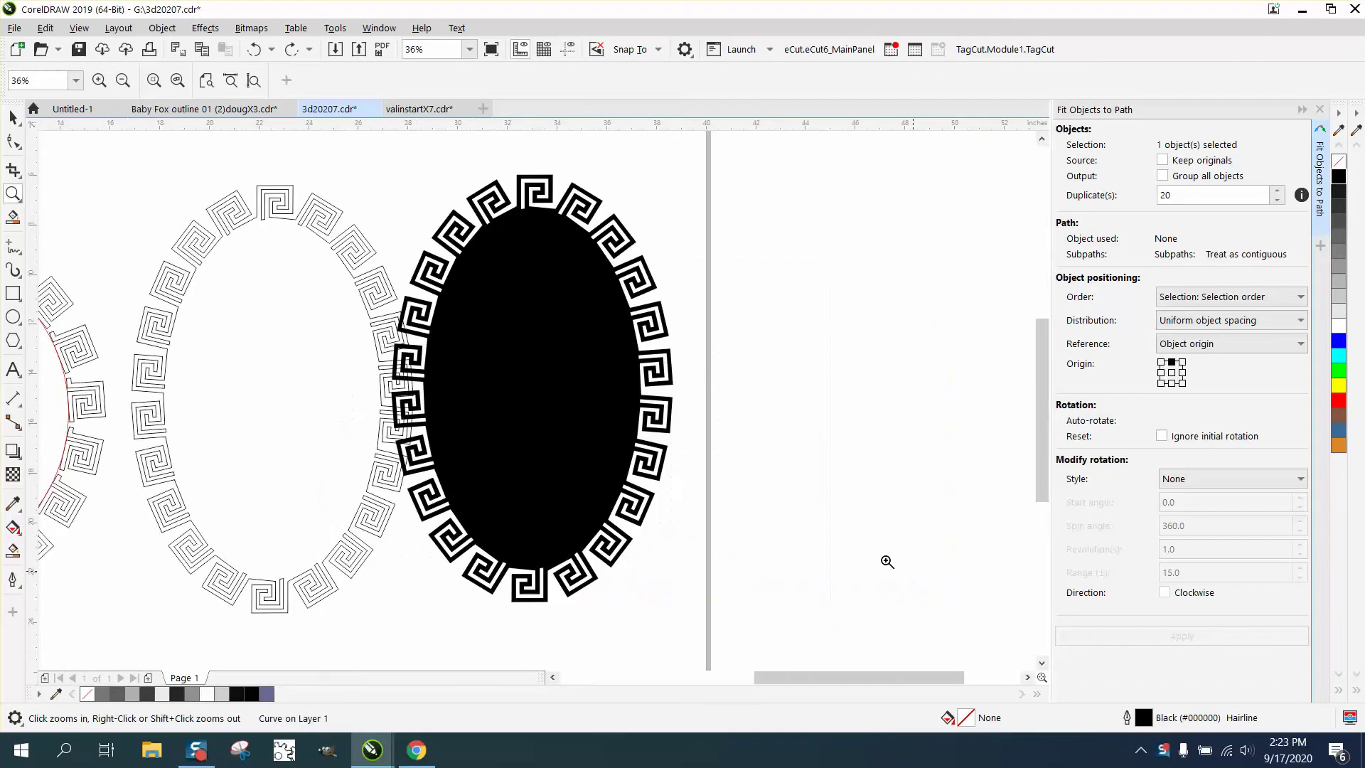
pyautogui.click(10, 121)
pyautogui.moveTo(548, 295); pyautogui.dragTo(591, 322)
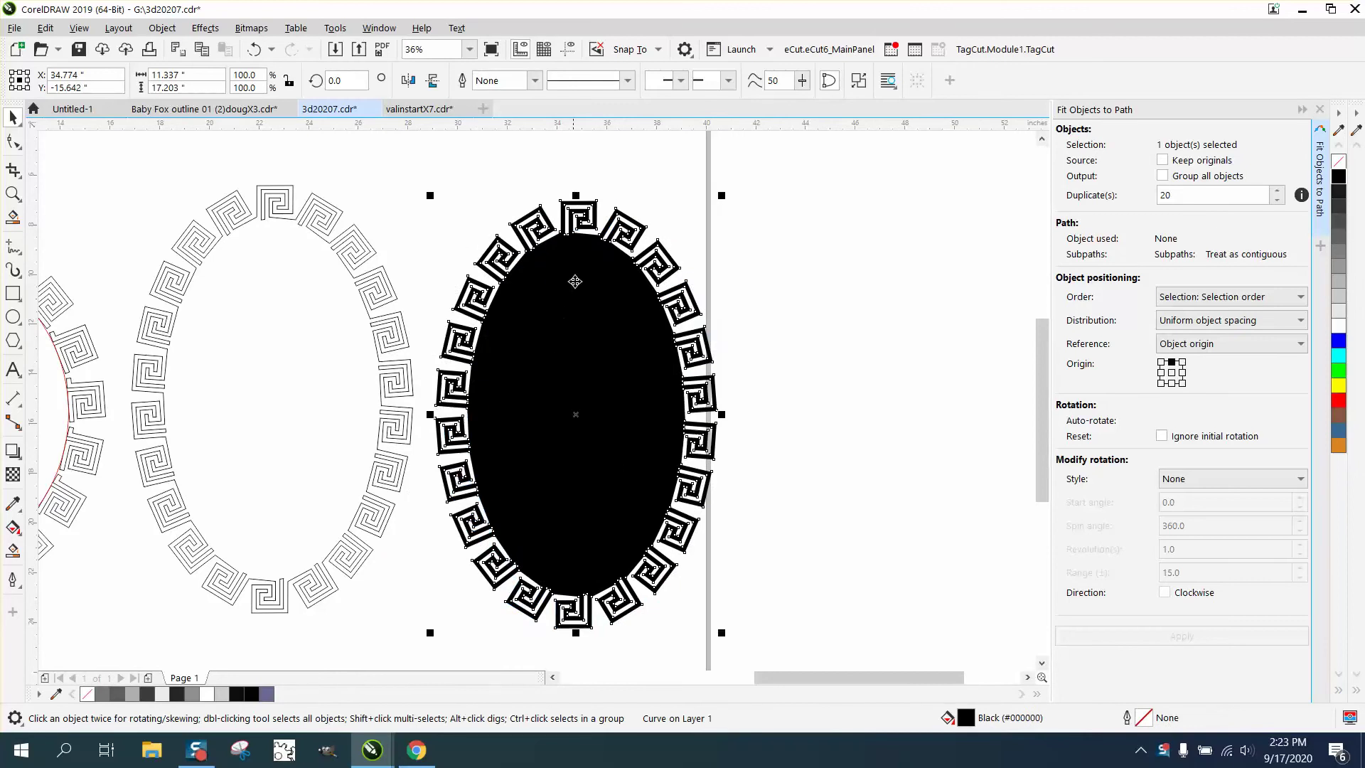
pyautogui.scroll(-2, 674, 355)
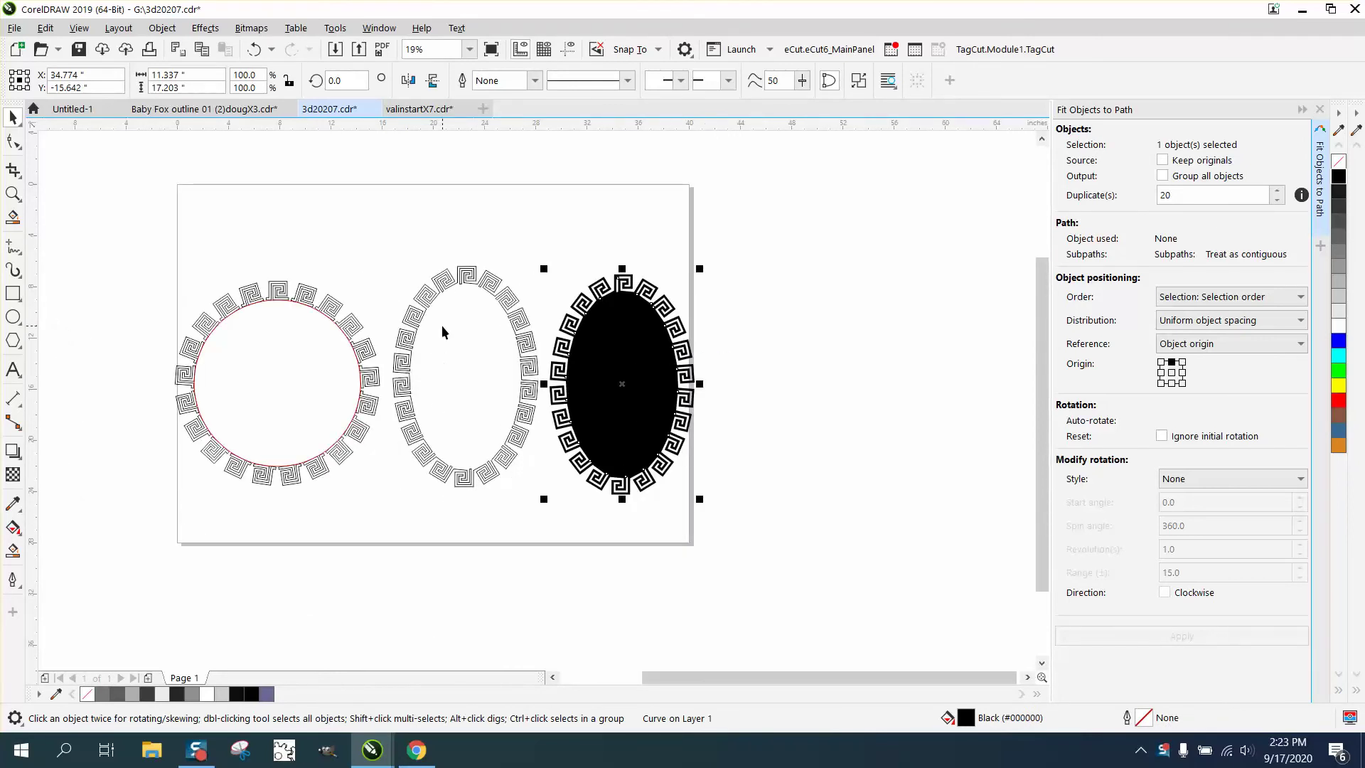
pyautogui.moveTo(436, 292); pyautogui.dragTo(754, 296)
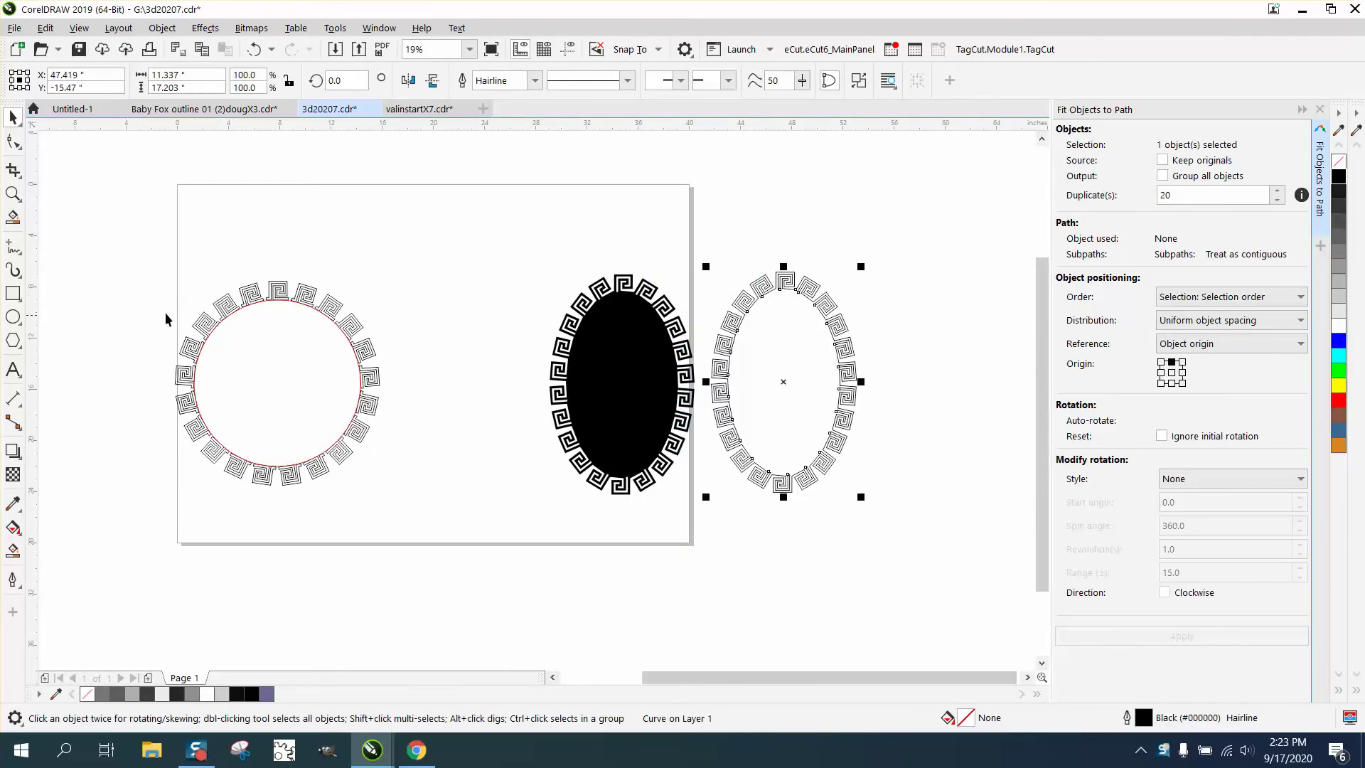
# Zoom in on the left spiral ring and the top spirals of the circle.
pyautogui.click(12, 193)
pyautogui.moveTo(164, 259); pyautogui.dragTo(535, 533)
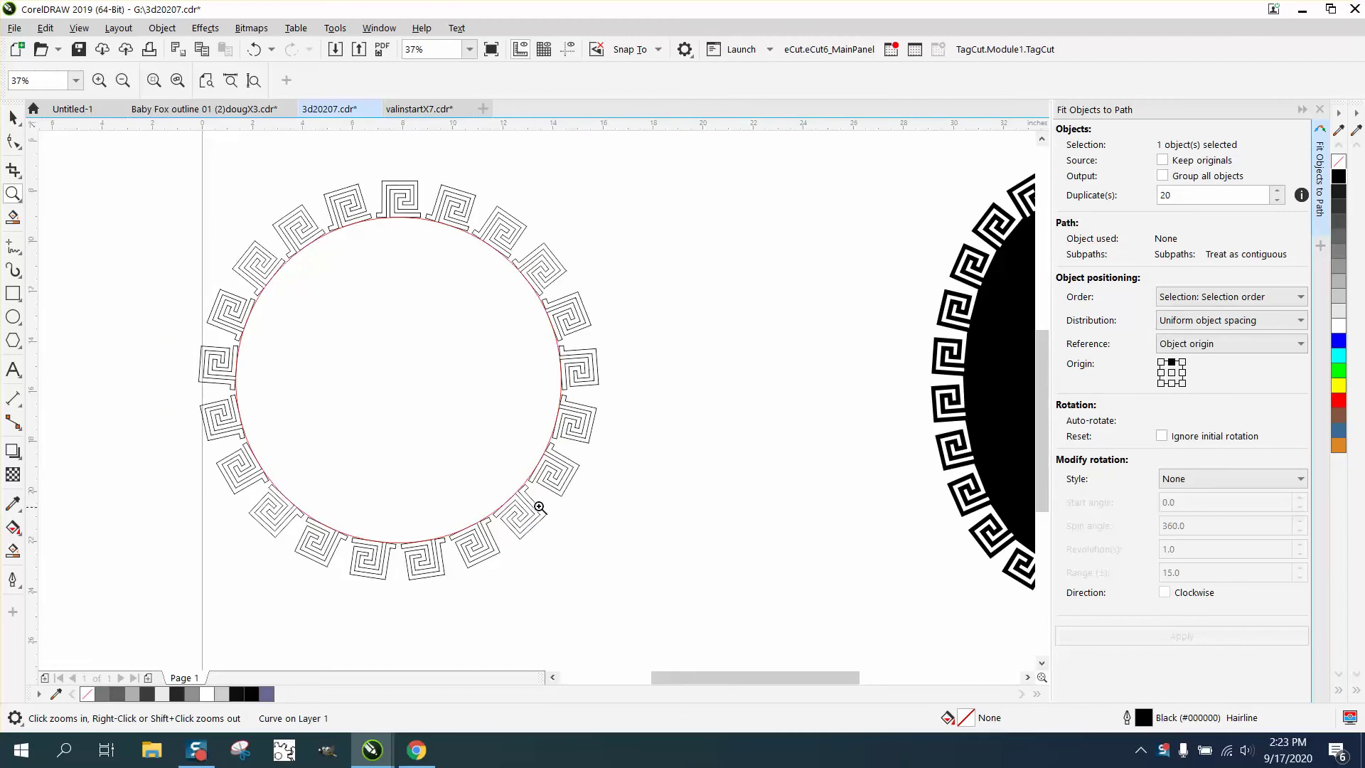
pyautogui.moveTo(569, 306); pyautogui.dragTo(571, 308)
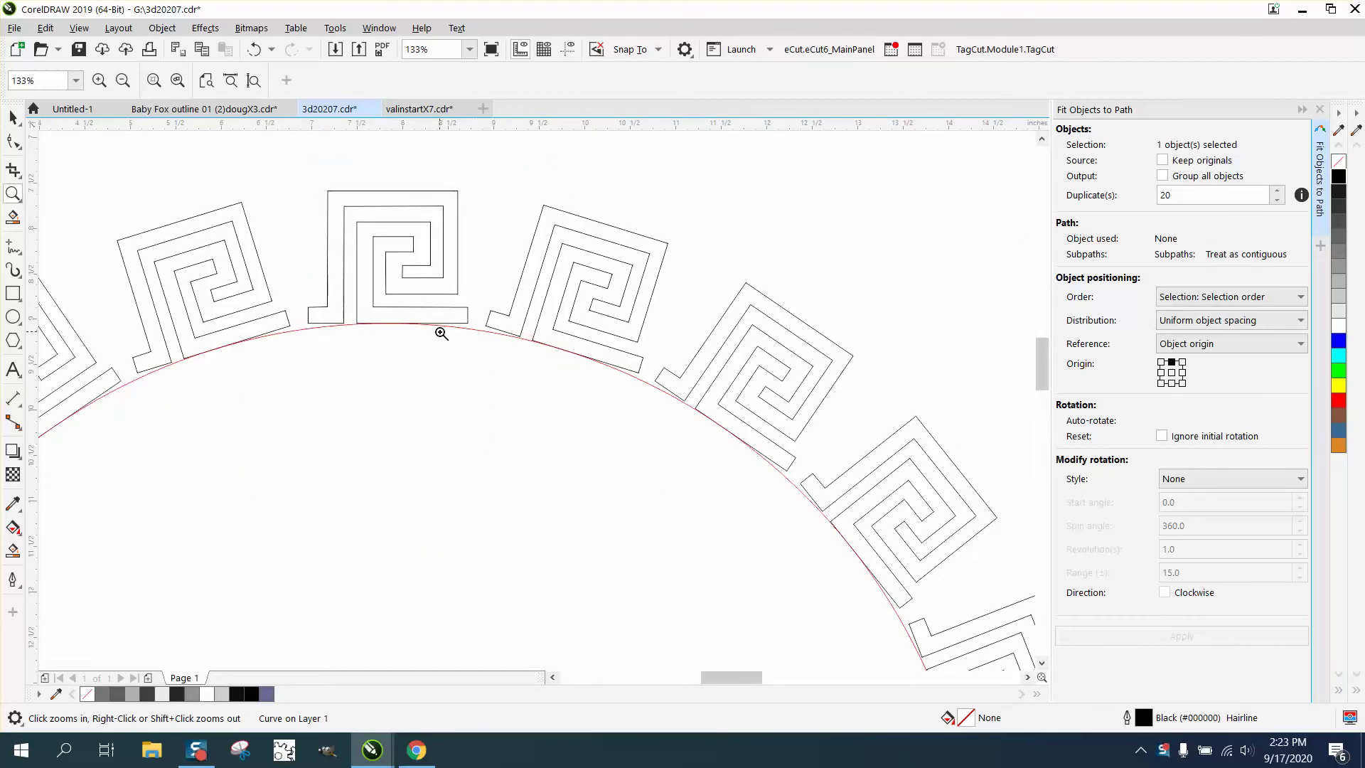
# Undo three changes to remove the spirals previously fitted around the circle.
pyautogui.click(13, 117)
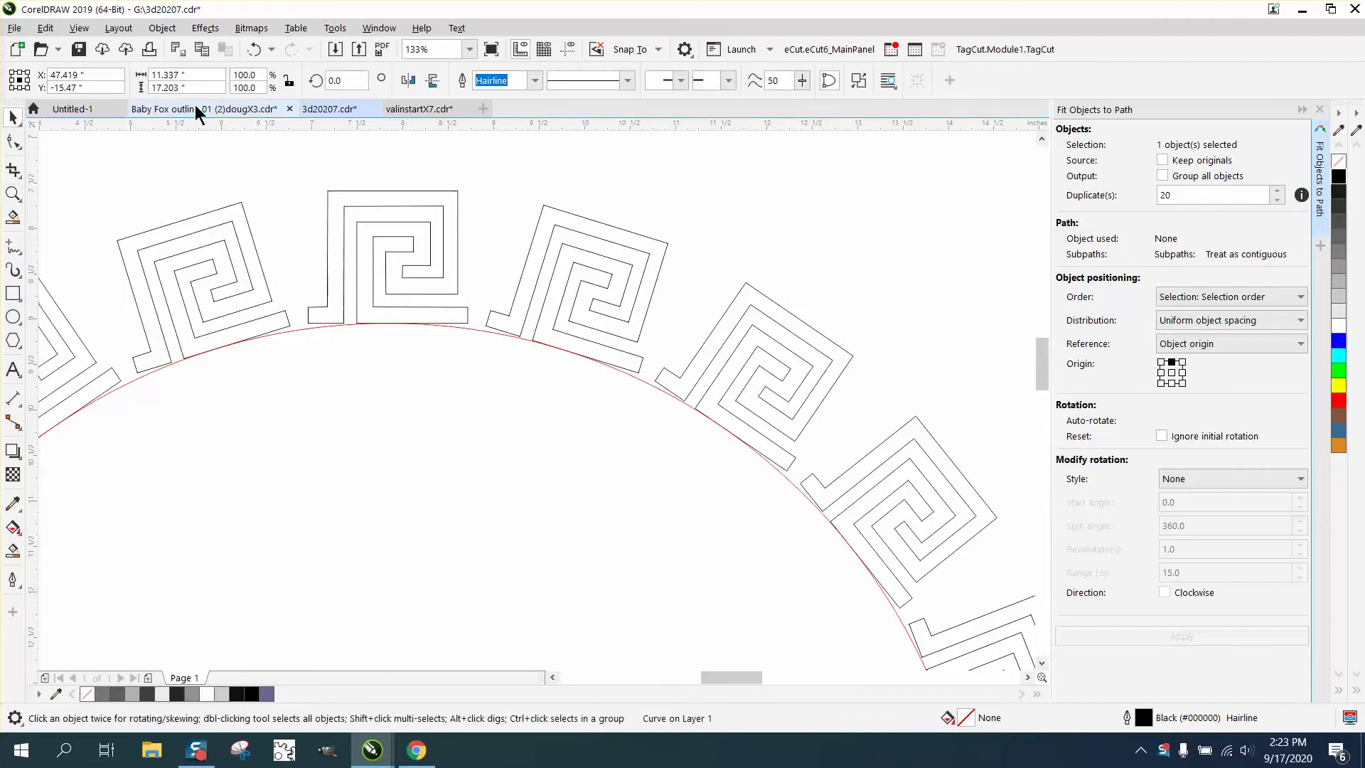
pyautogui.click(254, 48)
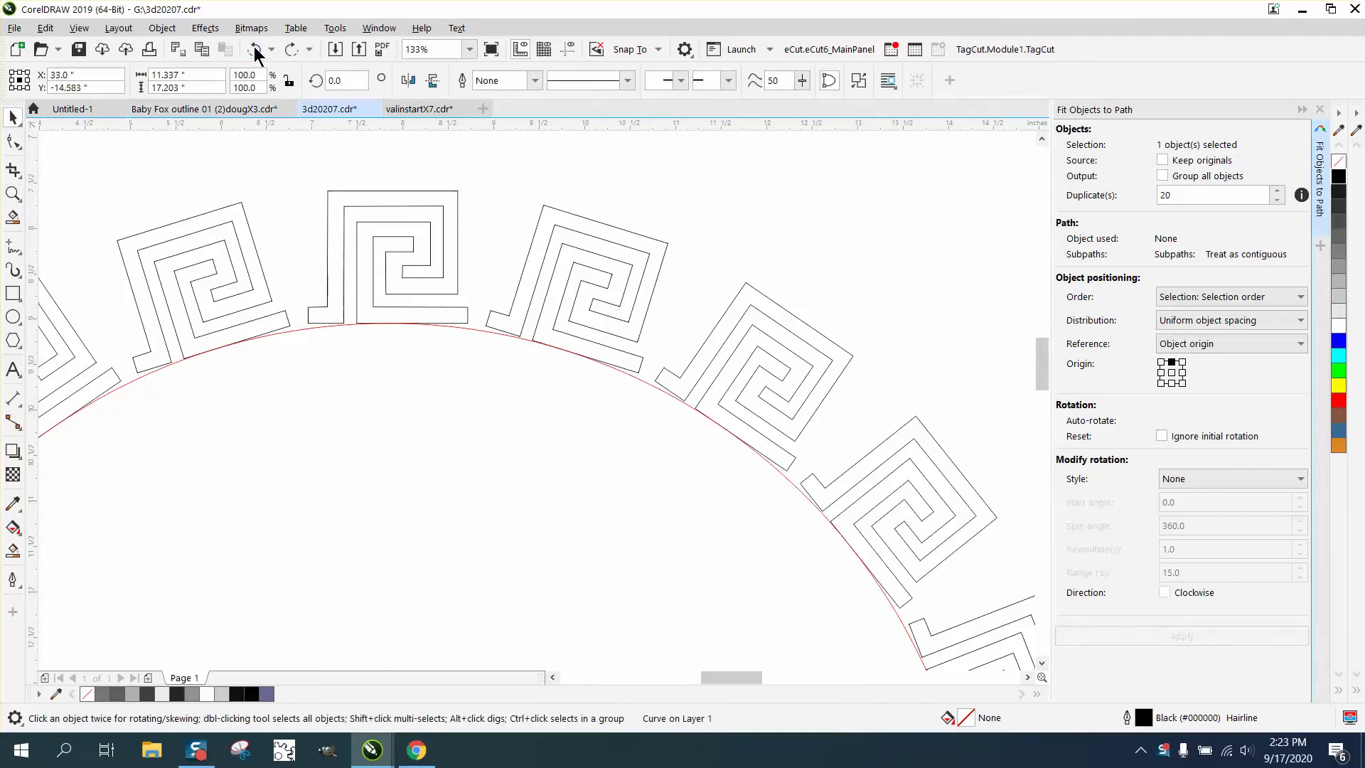
pyautogui.click(254, 48)
pyautogui.click(253, 47)
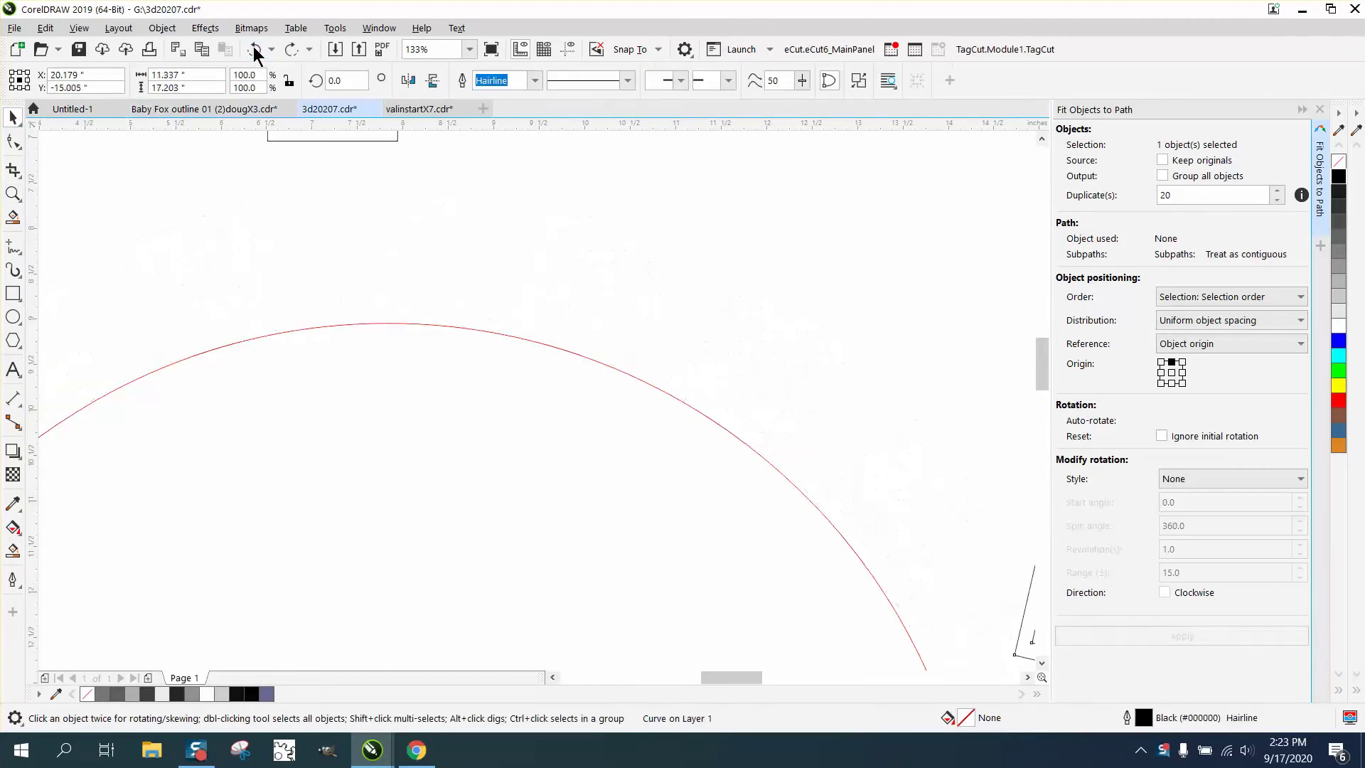
# Select the spiral motif and red circle and fit 21 copies around the circle.
pyautogui.scroll(-4, 466, 282)
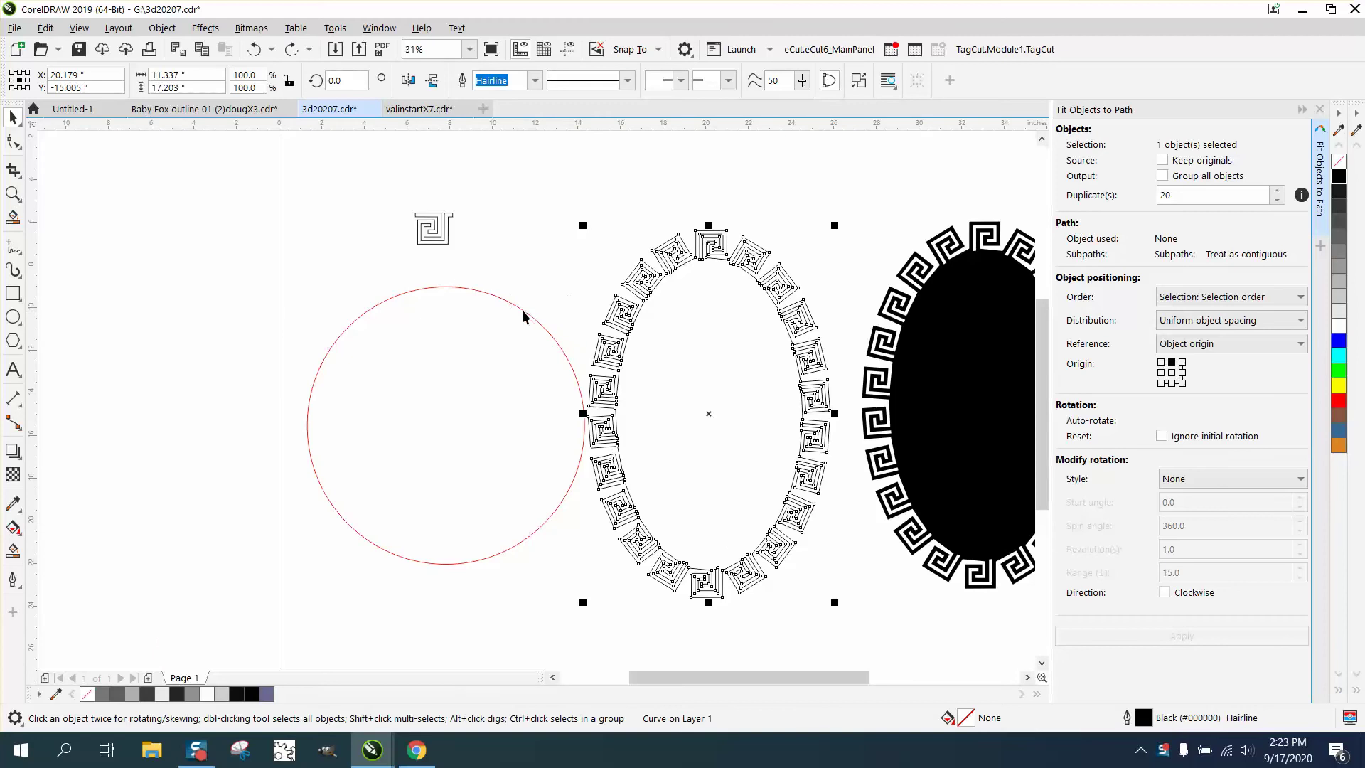
pyautogui.click(440, 234)
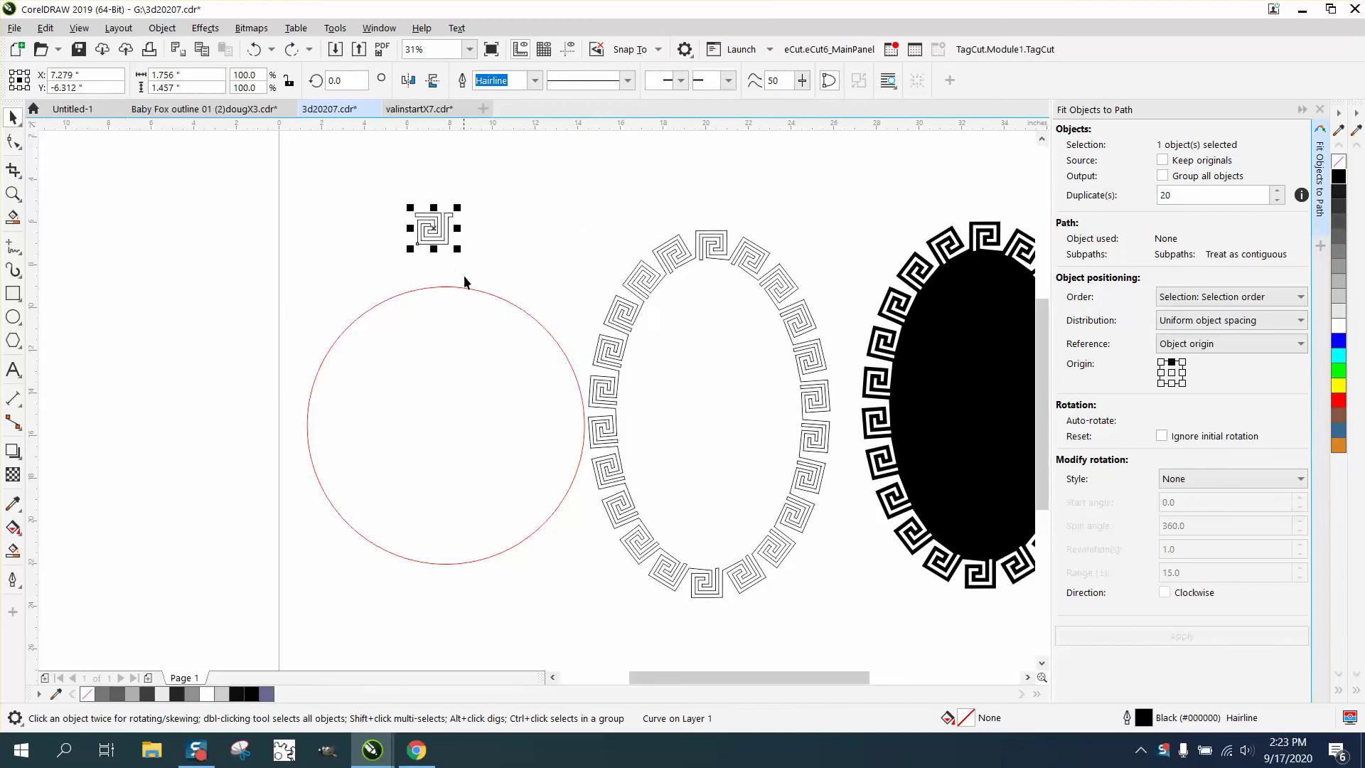
pyautogui.keyDown('shift'); pyautogui.click(475, 289); pyautogui.keyUp('shift')
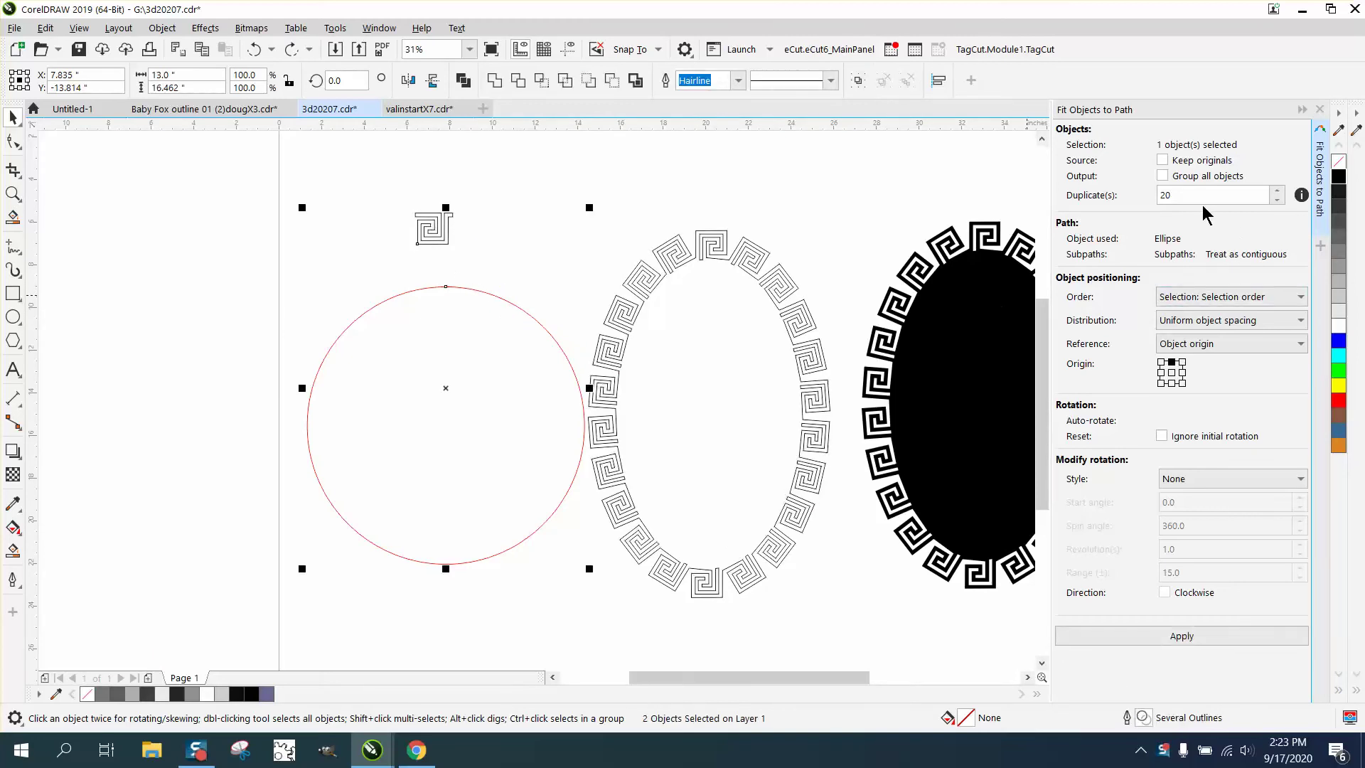
pyautogui.moveTo(1186, 195); pyautogui.dragTo(1145, 197)
pyautogui.write('21')
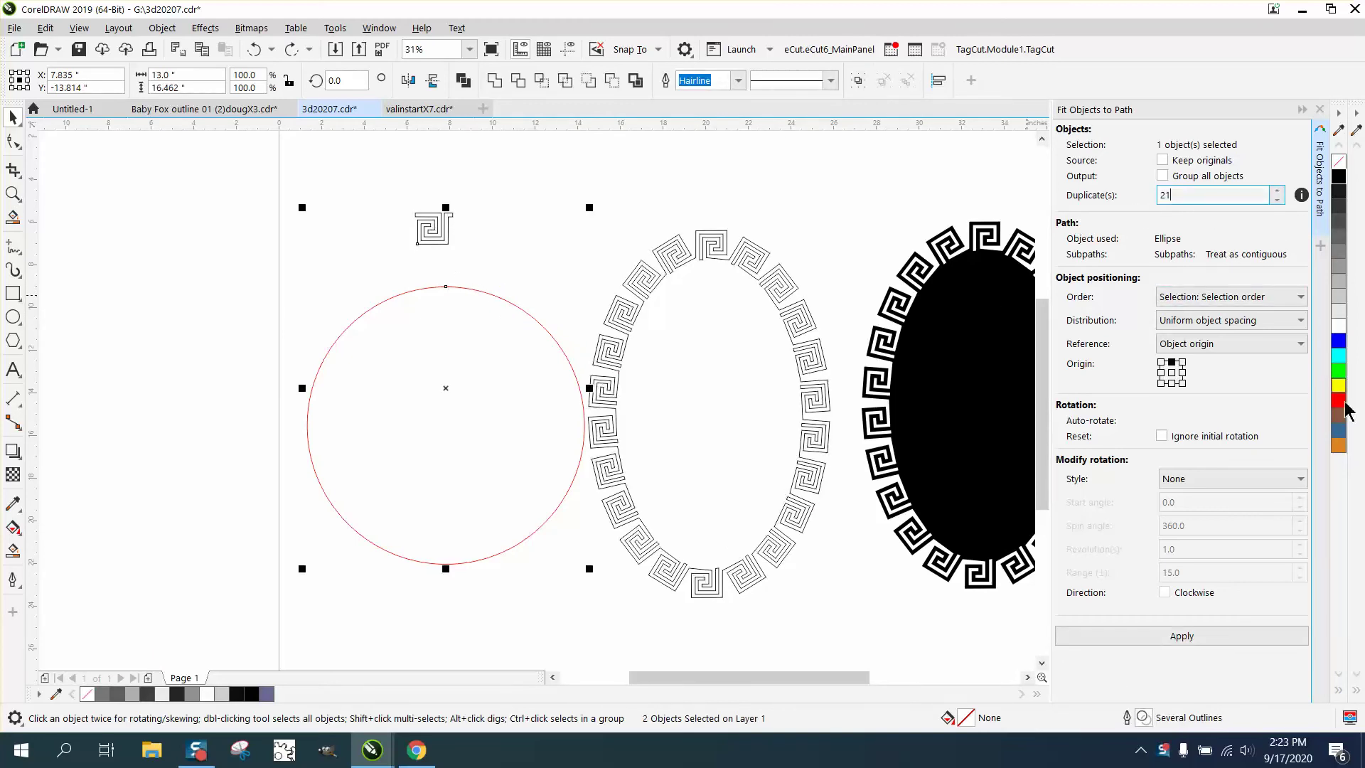
pyautogui.click(1181, 635)
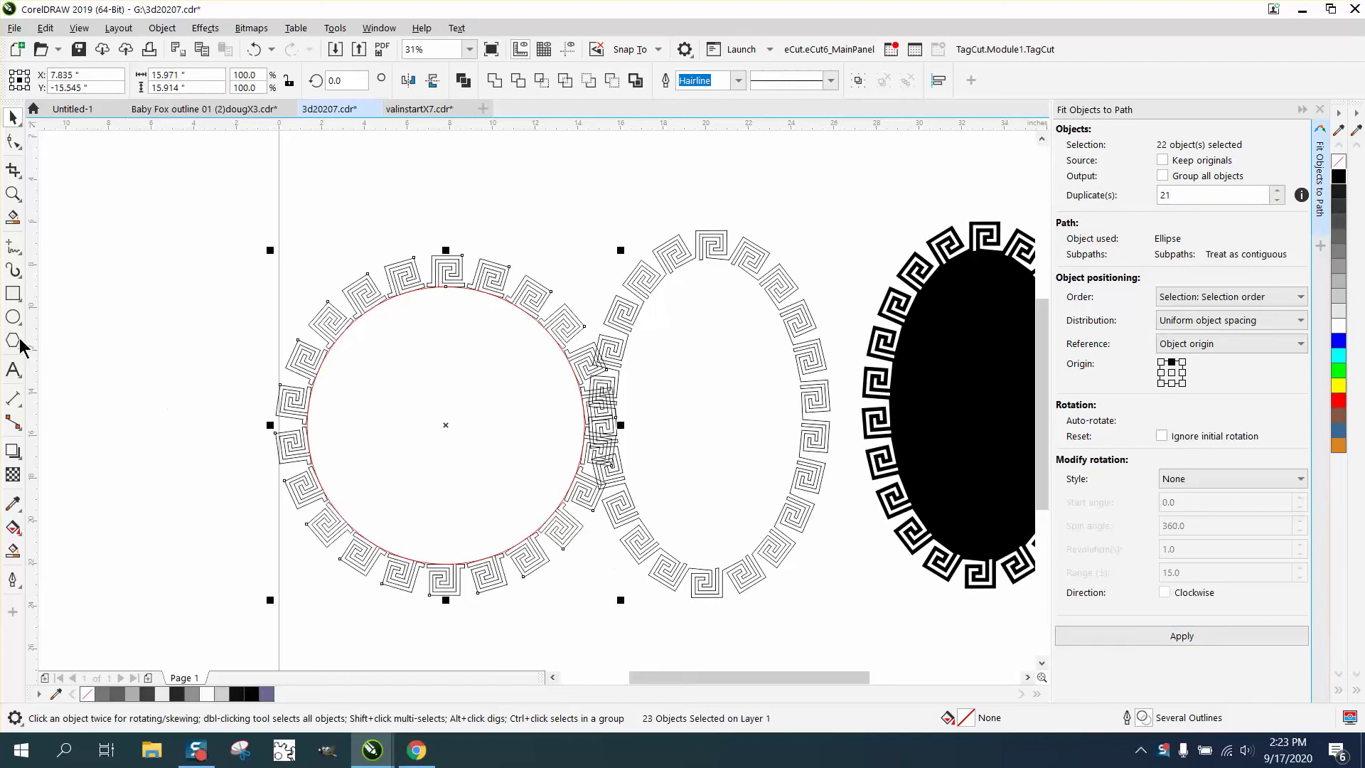
# Zoom in on the top spiral to check spacing, then zoom back out to all rings.
pyautogui.click(12, 194)
pyautogui.moveTo(399, 247); pyautogui.dragTo(482, 297)
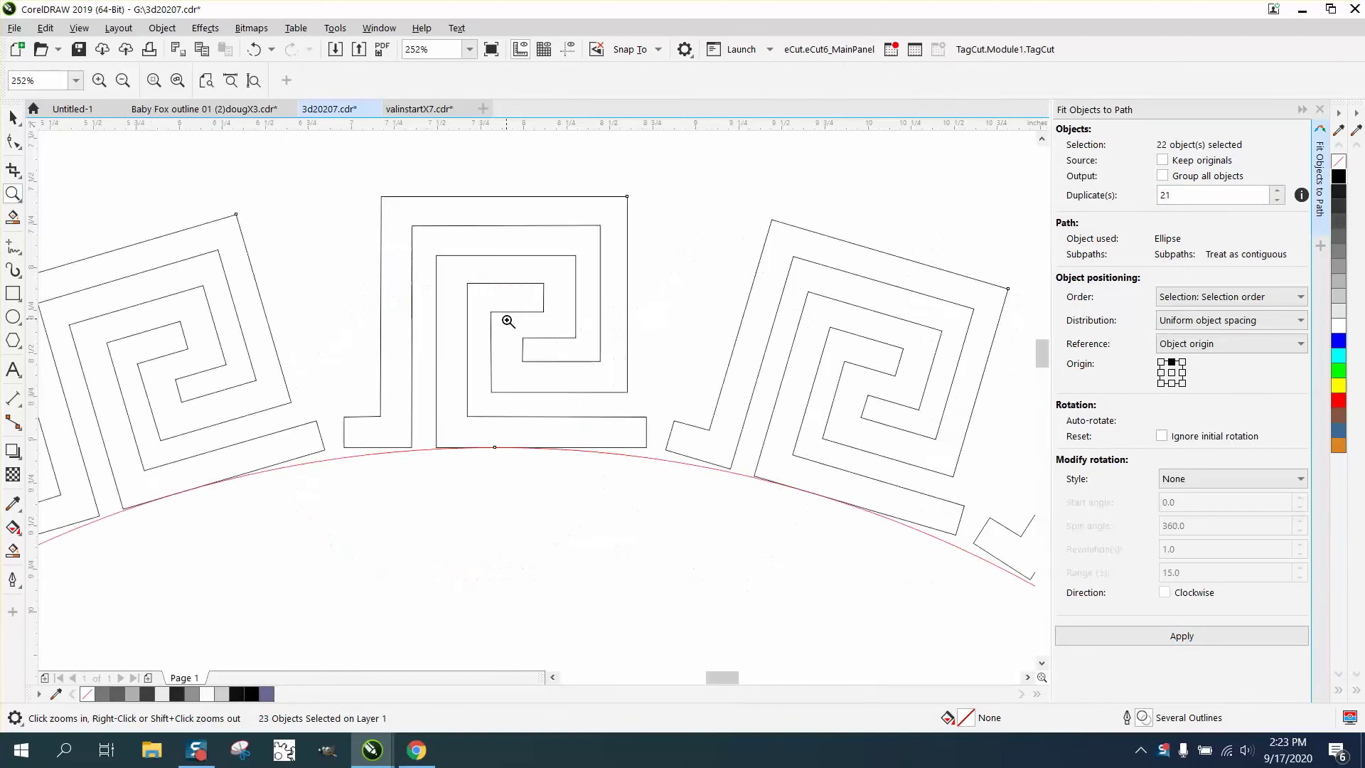
pyautogui.rightClick(347, 317)
pyautogui.rightClick(640, 347)
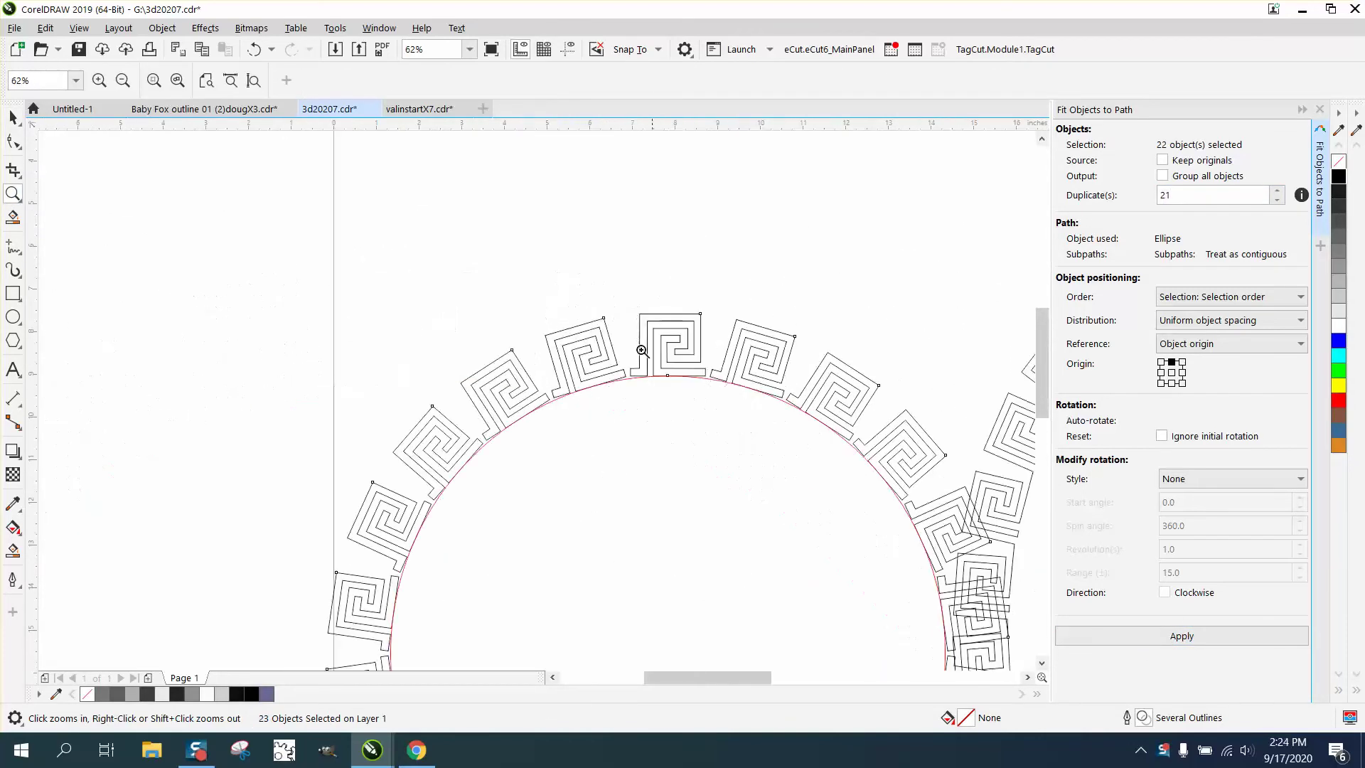
pyautogui.rightClick(267, 261)
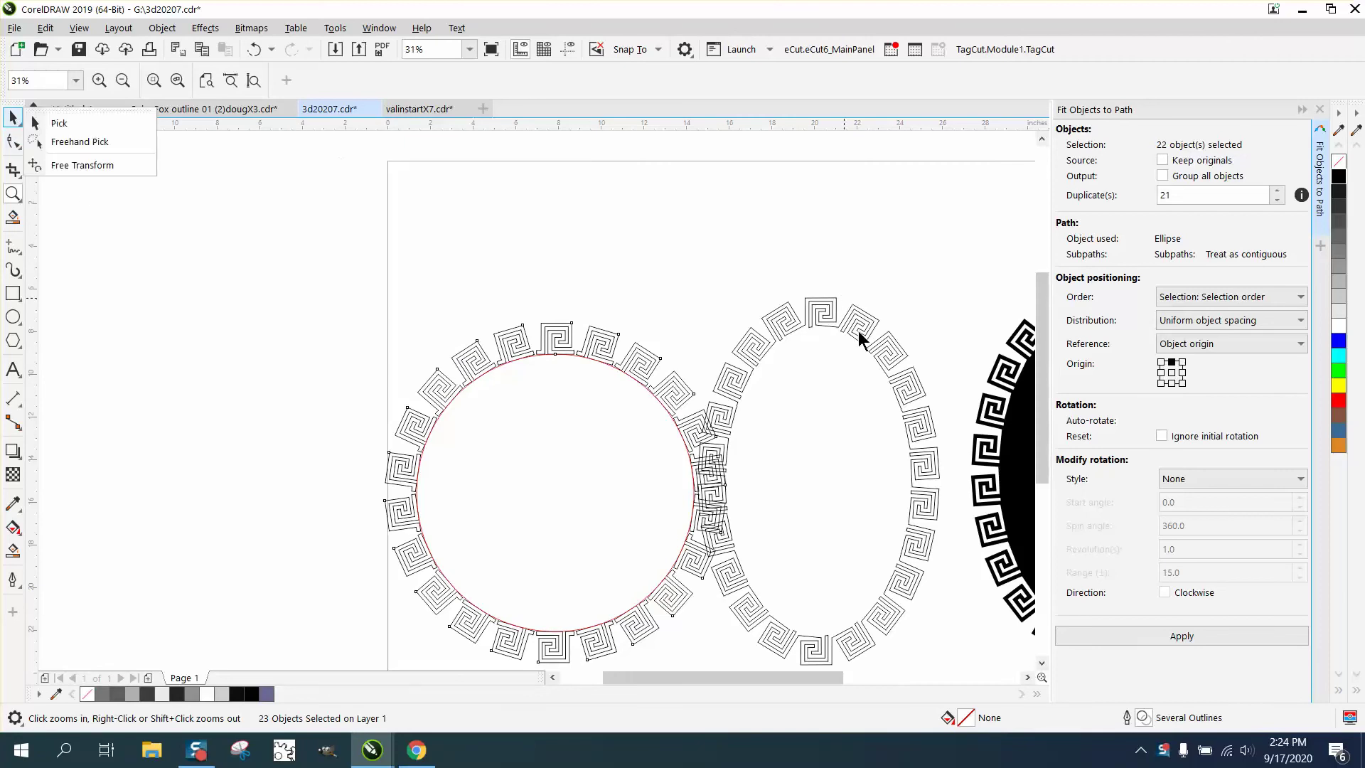
# Delete the outlined oval spiral ring.
pyautogui.click(12, 116)
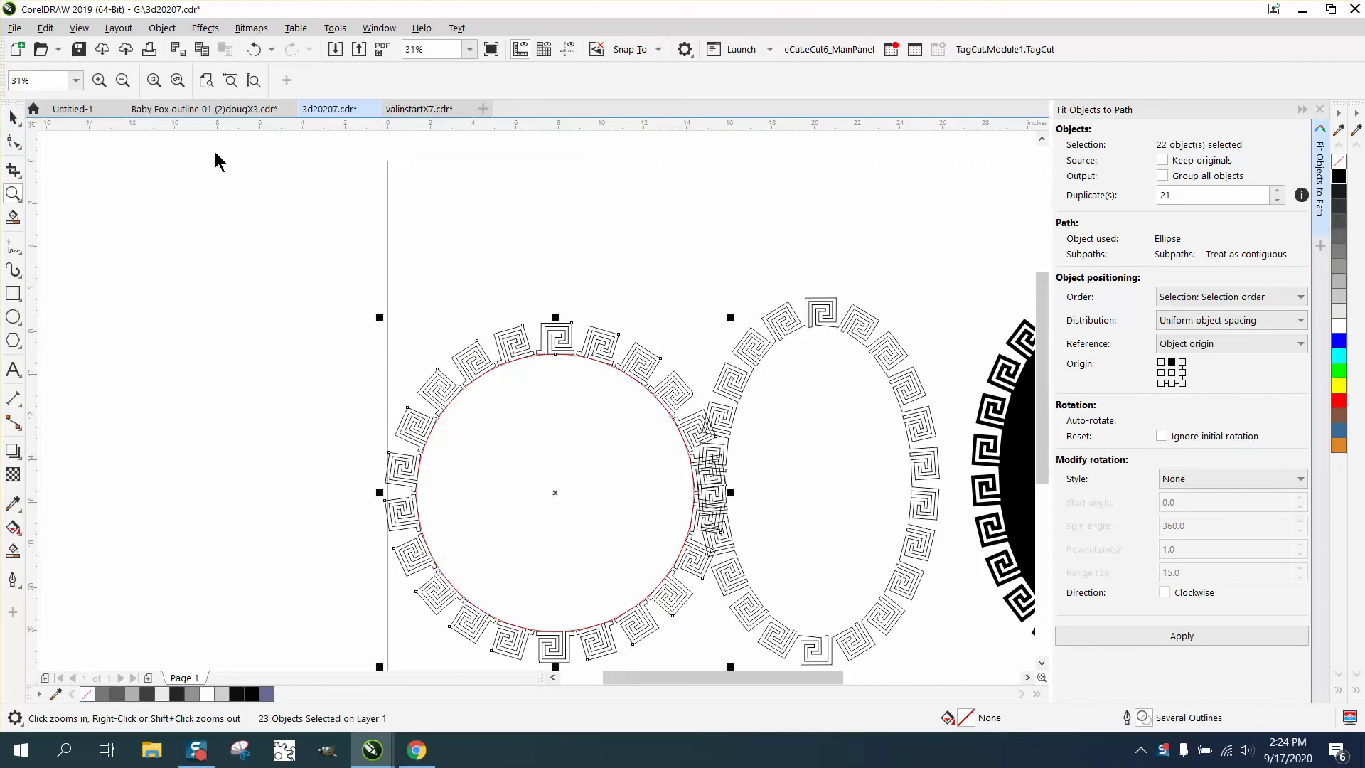
pyautogui.click(827, 311)
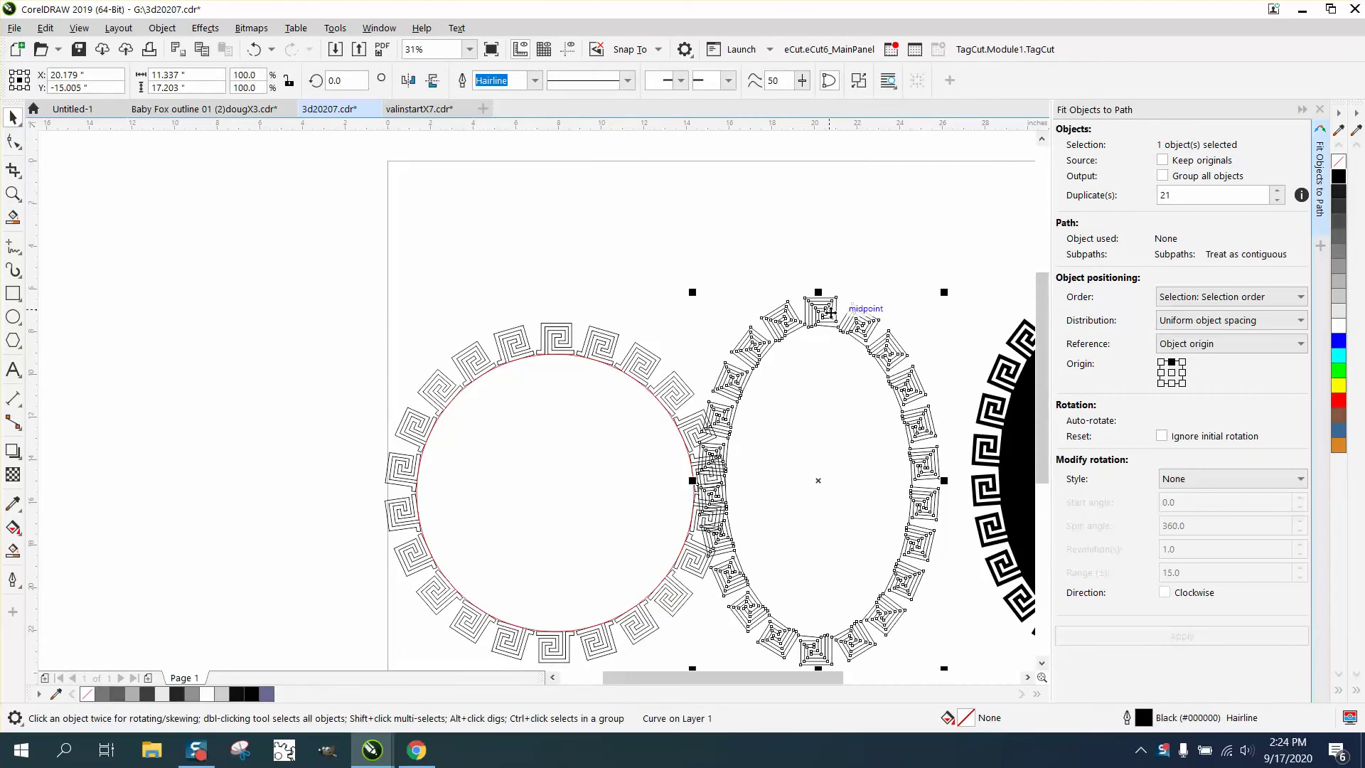
pyautogui.press('Delete')
# Zoom in on the top spiral's base and the red curve, and show its nodes.
pyautogui.click(13, 194)
pyautogui.moveTo(501, 301); pyautogui.dragTo(585, 365)
pyautogui.click(12, 141)
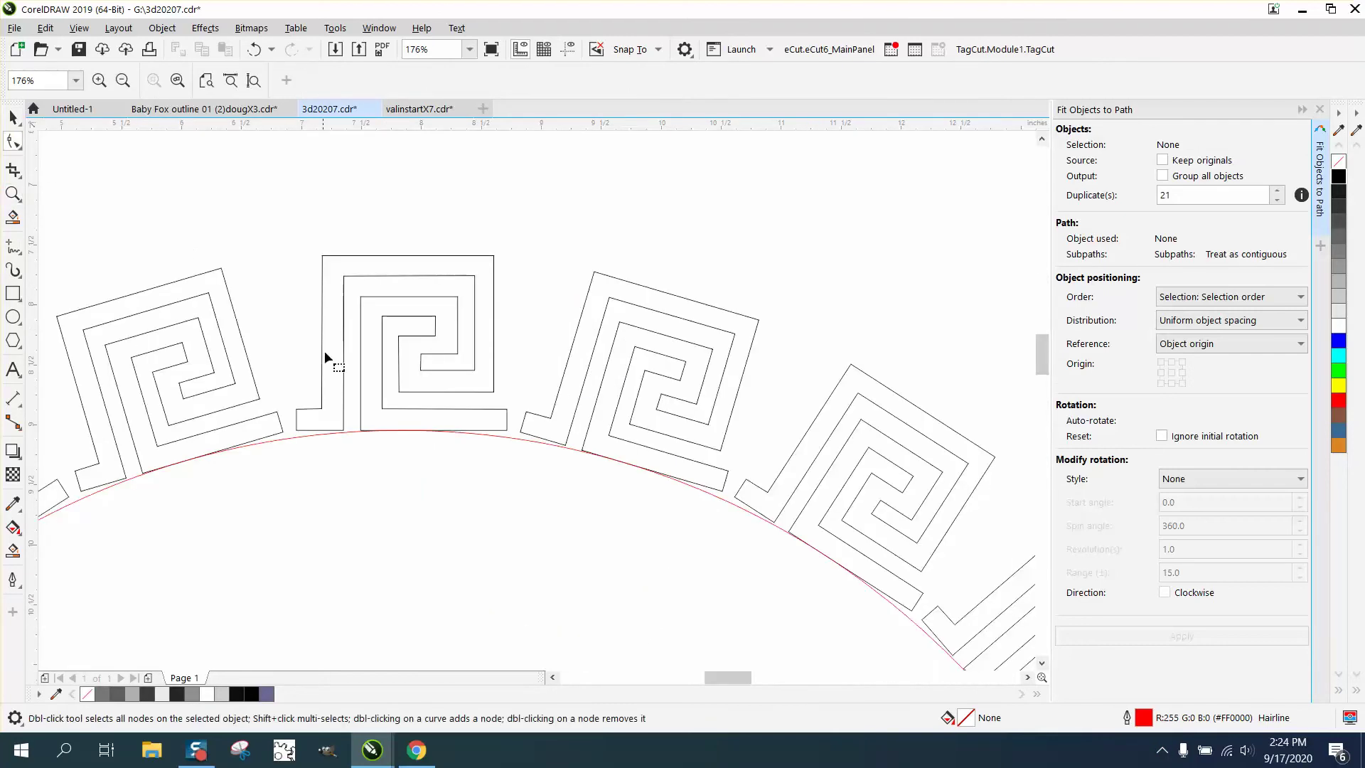
pyautogui.click(12, 193)
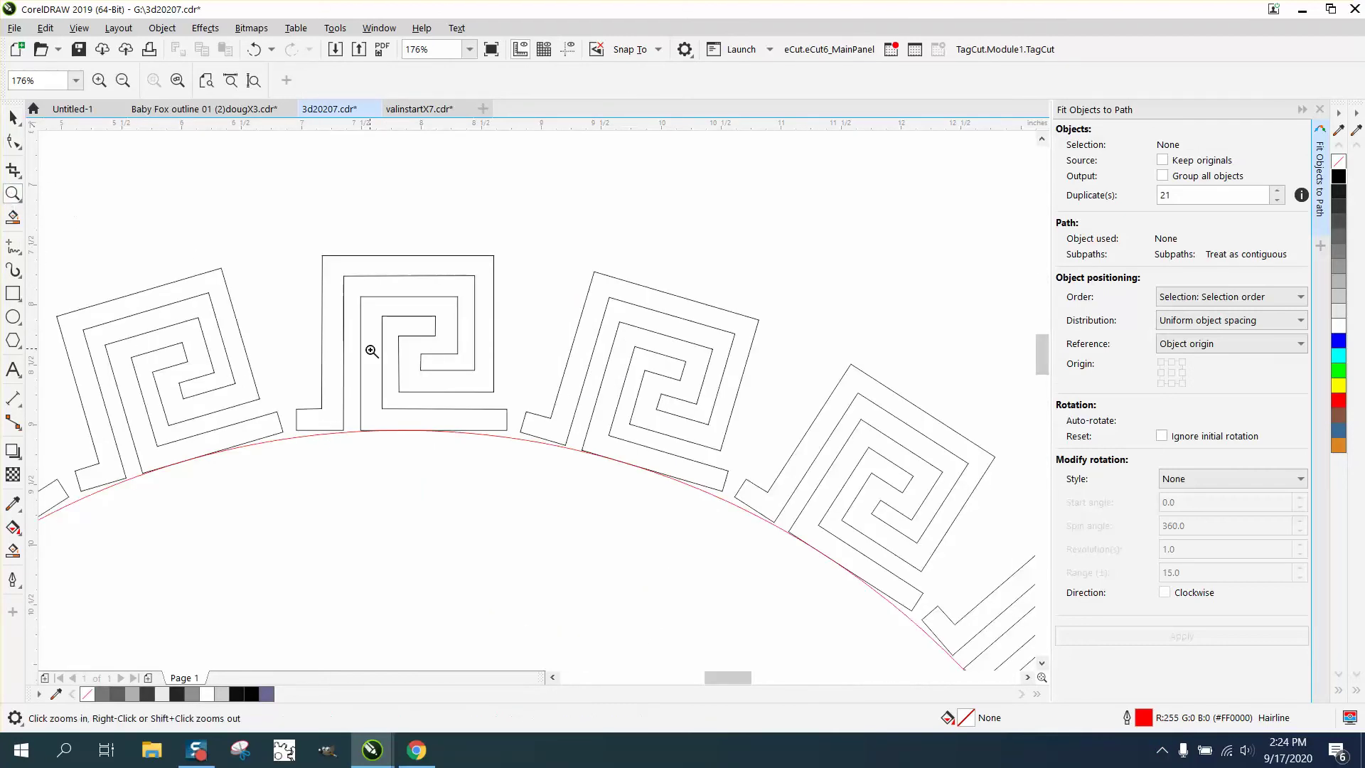
pyautogui.moveTo(425, 455); pyautogui.dragTo(638, 506)
pyautogui.click(12, 141)
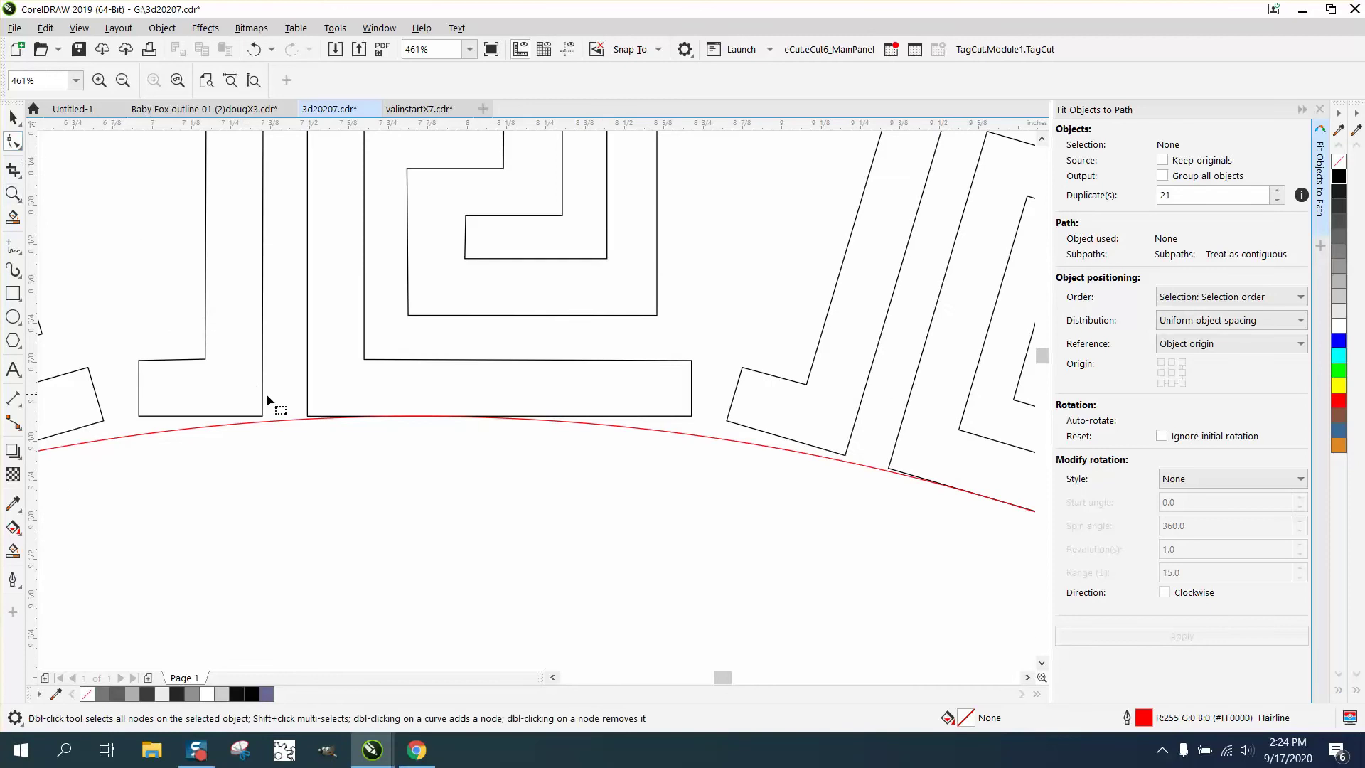
pyautogui.click(241, 416)
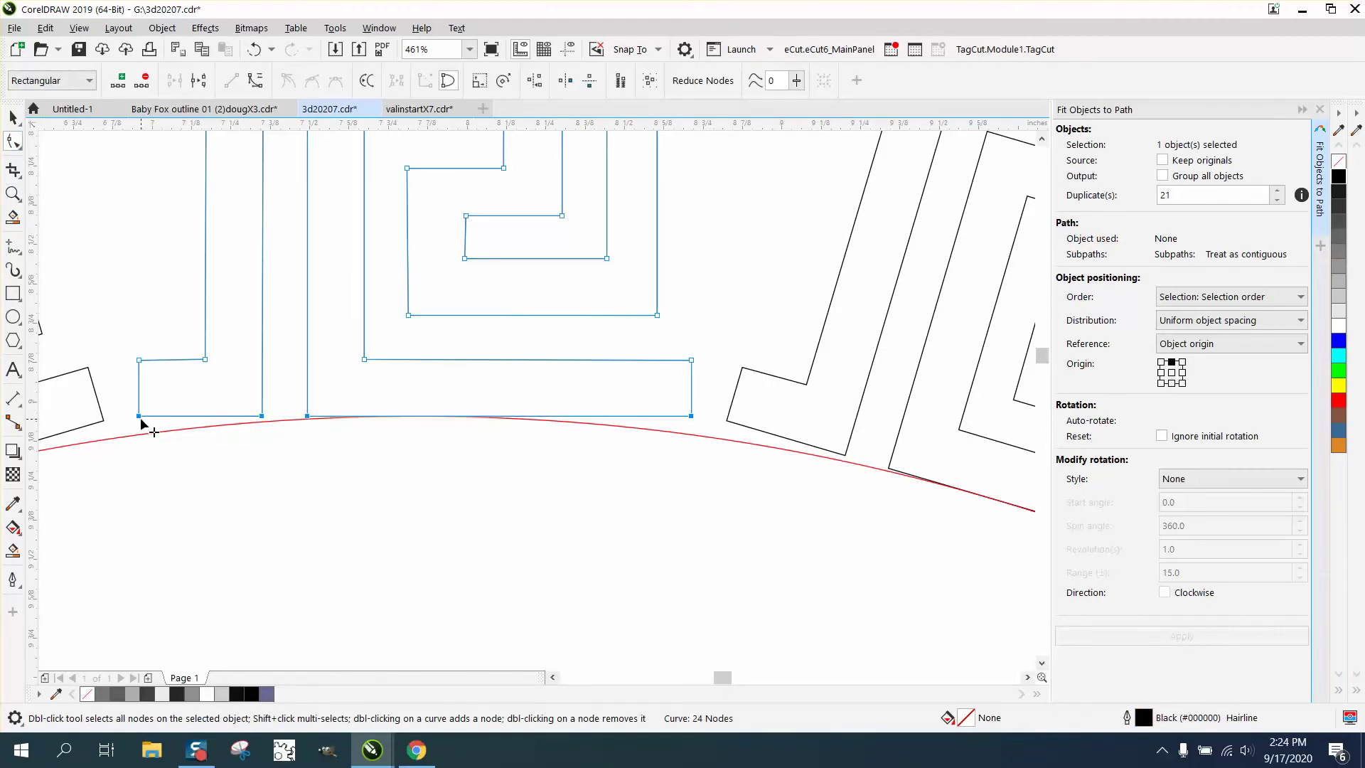
# Move the spiral's bottom corner and middle nodes down onto the red curve.
pyautogui.moveTo(142, 419); pyautogui.dragTo(141, 437)
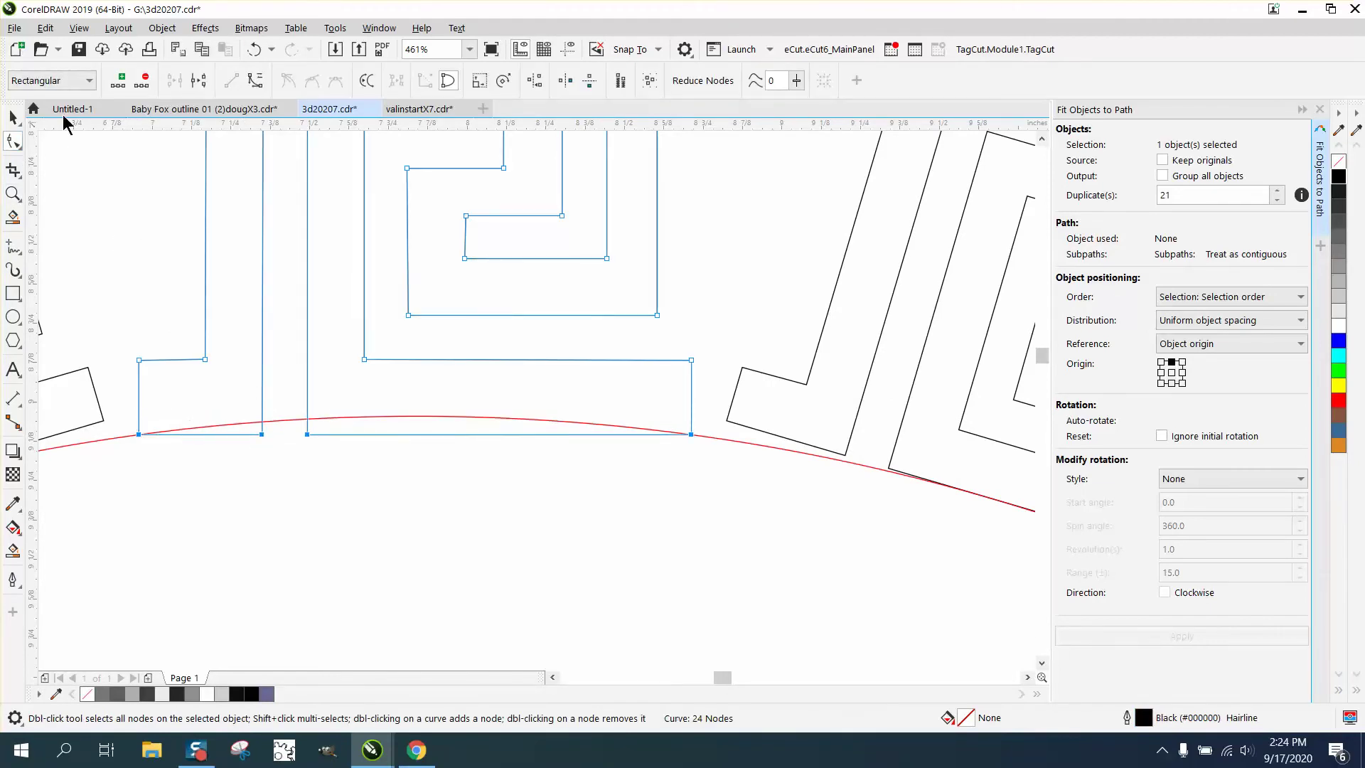
pyautogui.click(254, 49)
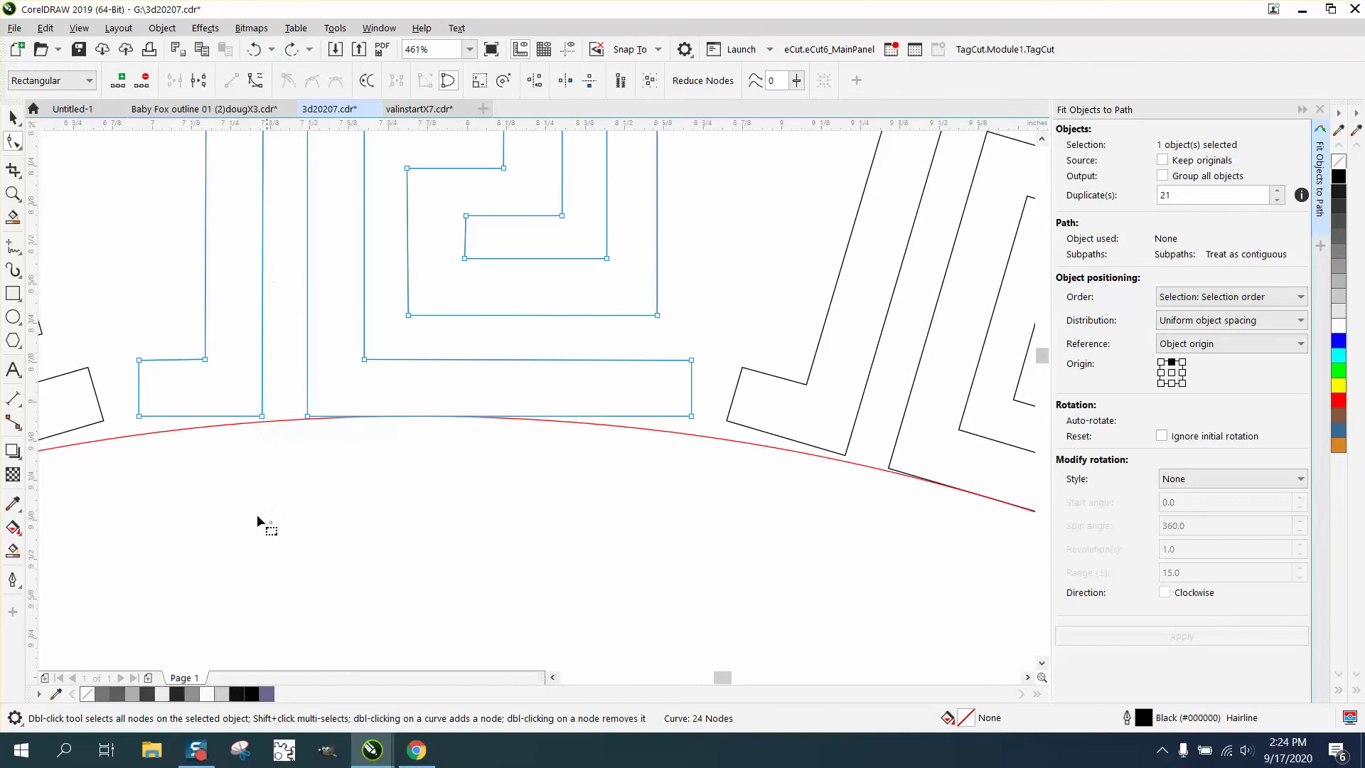
pyautogui.click(137, 416)
pyautogui.press('Delete')
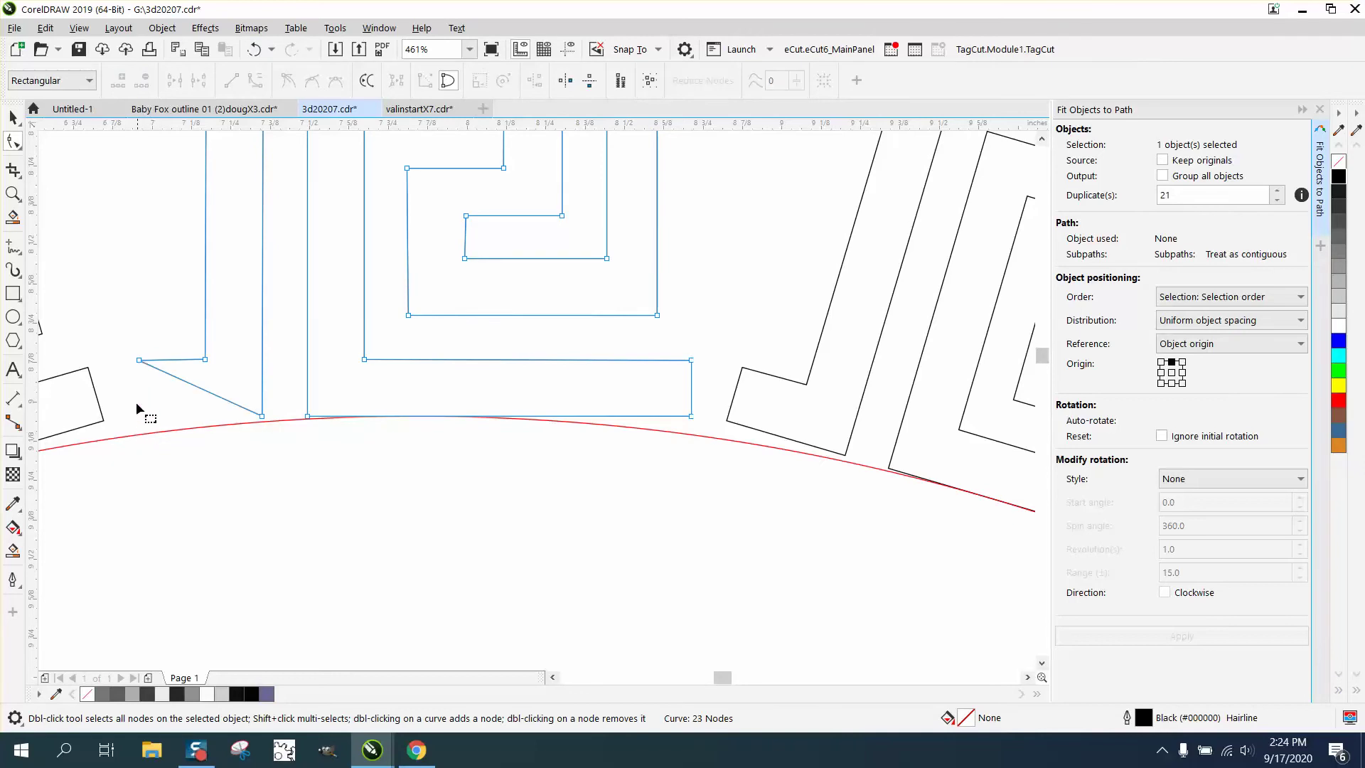
pyautogui.click(254, 49)
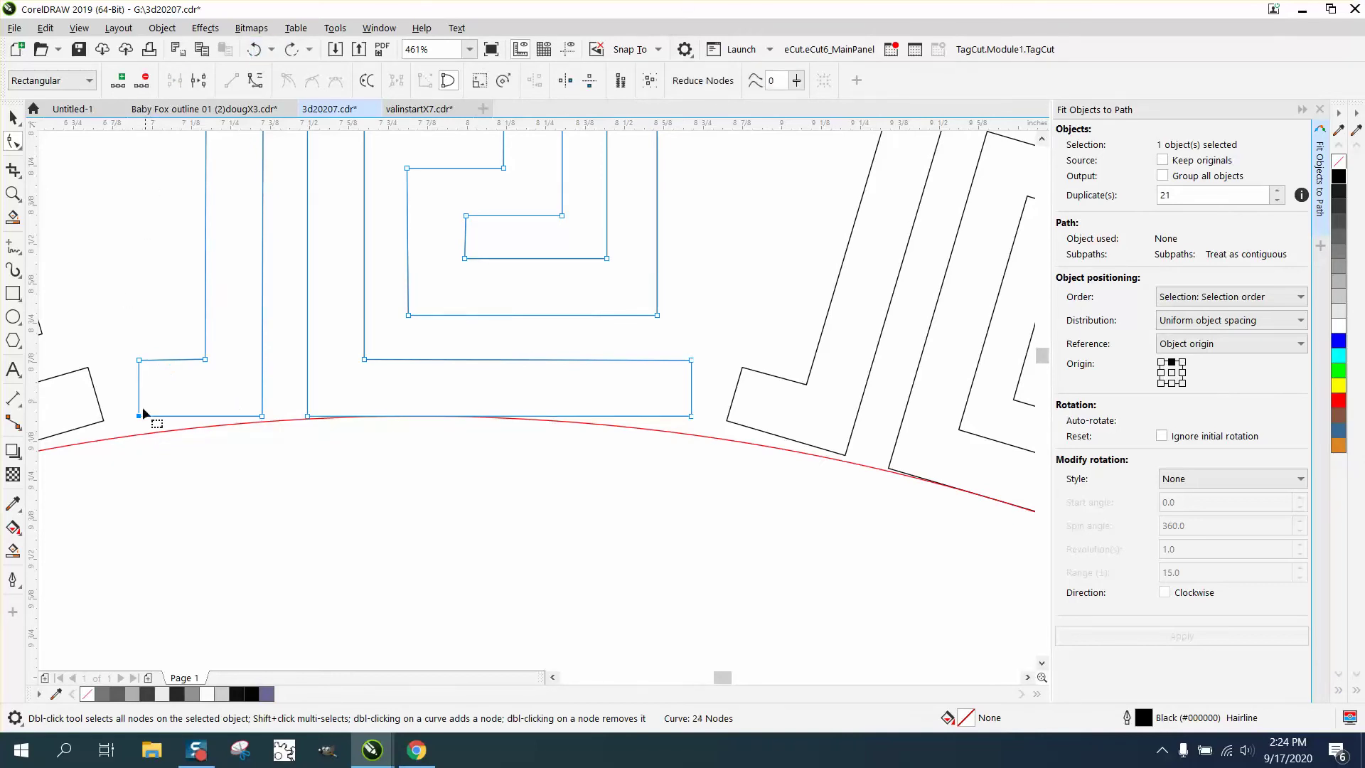
pyautogui.moveTo(139, 416); pyautogui.dragTo(140, 434)
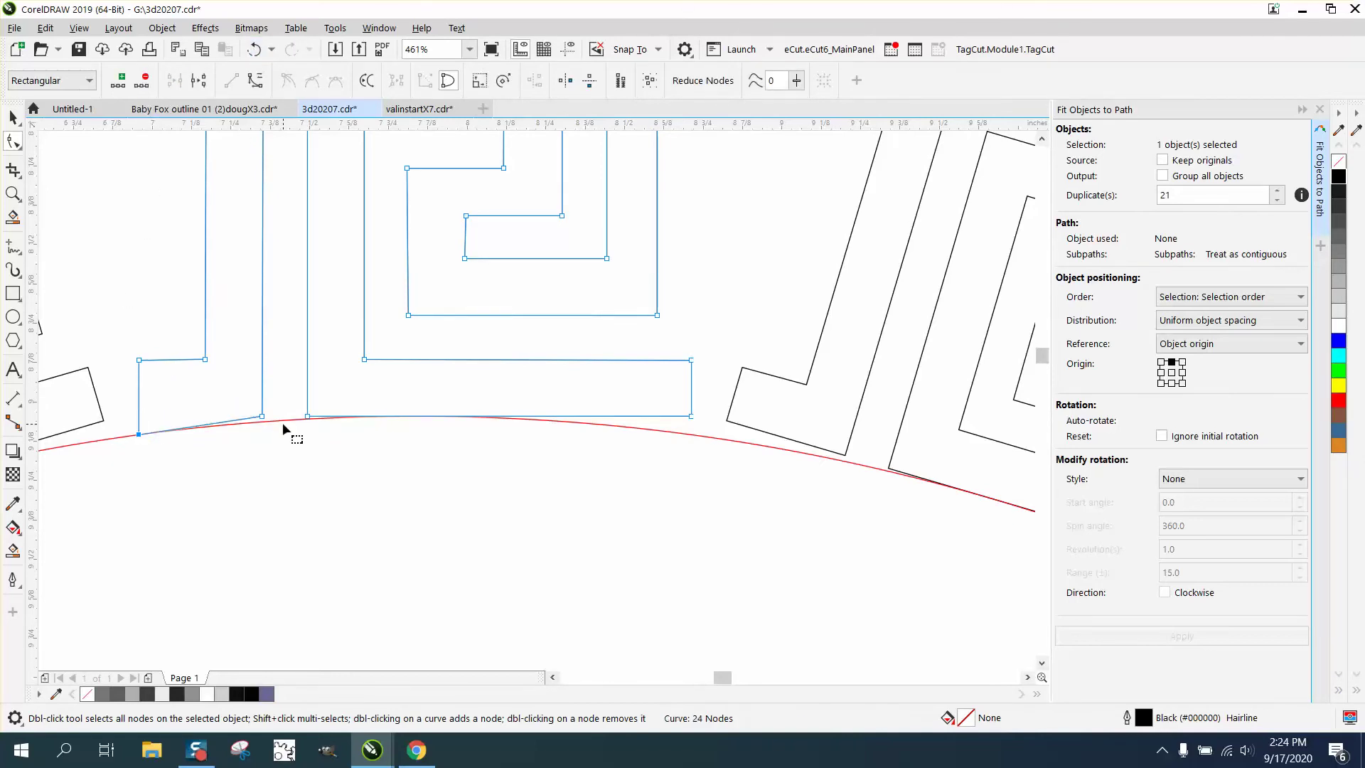
pyautogui.moveTo(262, 418); pyautogui.dragTo(263, 422)
pyautogui.click(307, 416)
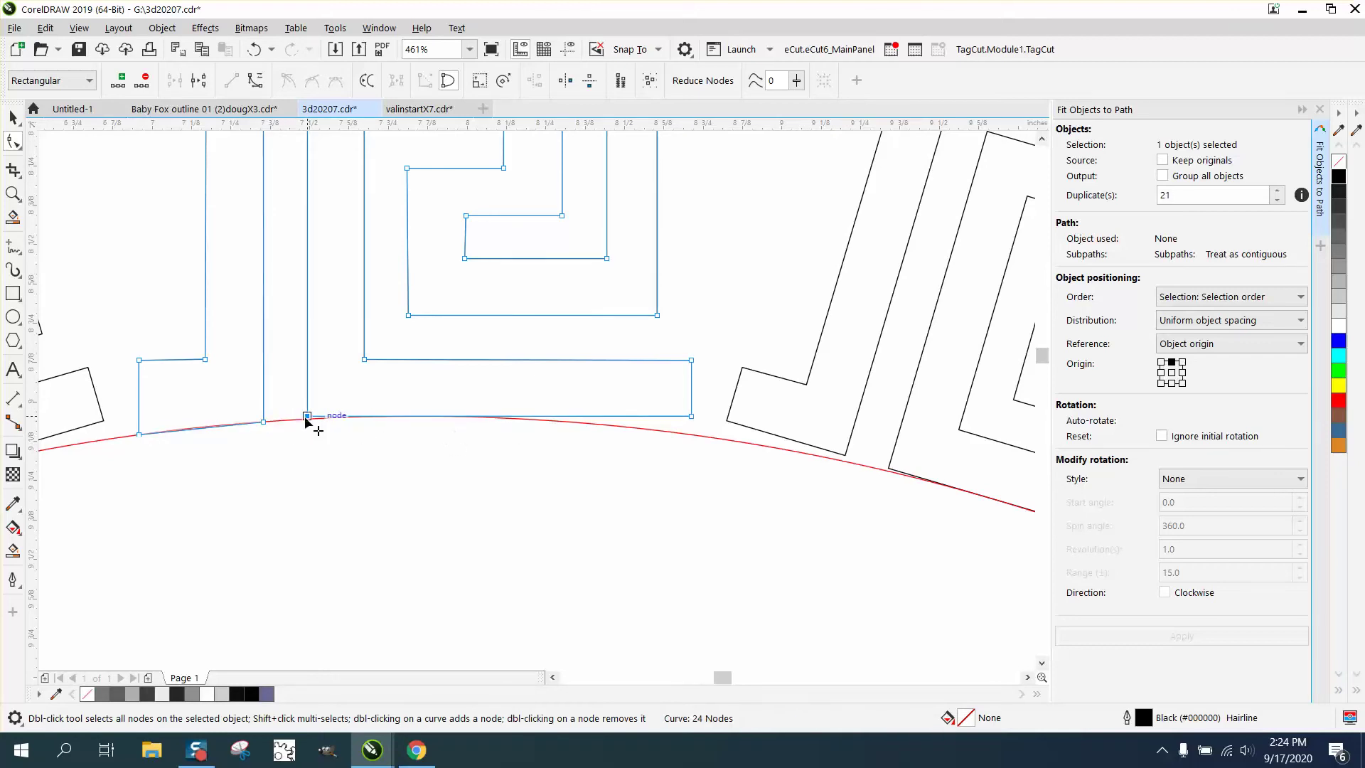
pyautogui.click(691, 417)
pyautogui.moveTo(691, 419); pyautogui.dragTo(692, 435)
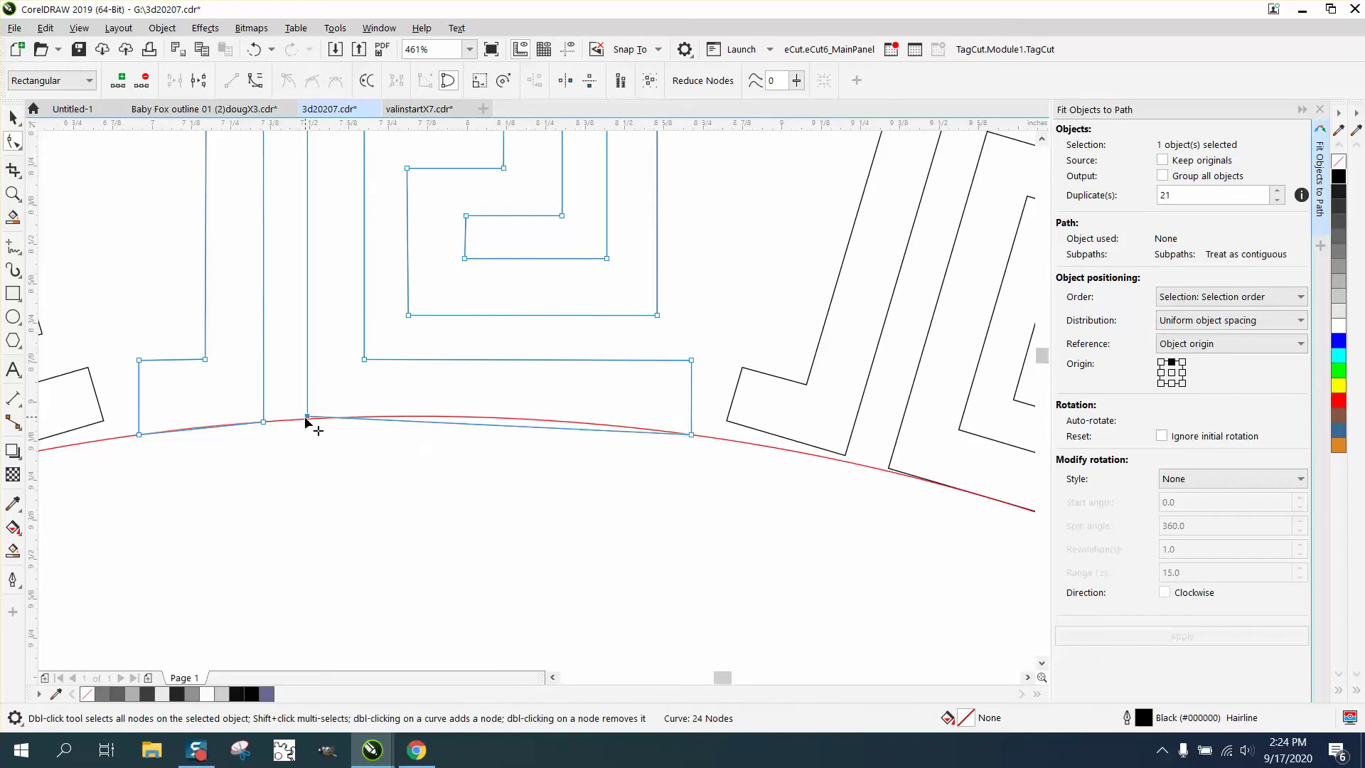
pyautogui.moveTo(305, 420); pyautogui.dragTo(306, 423)
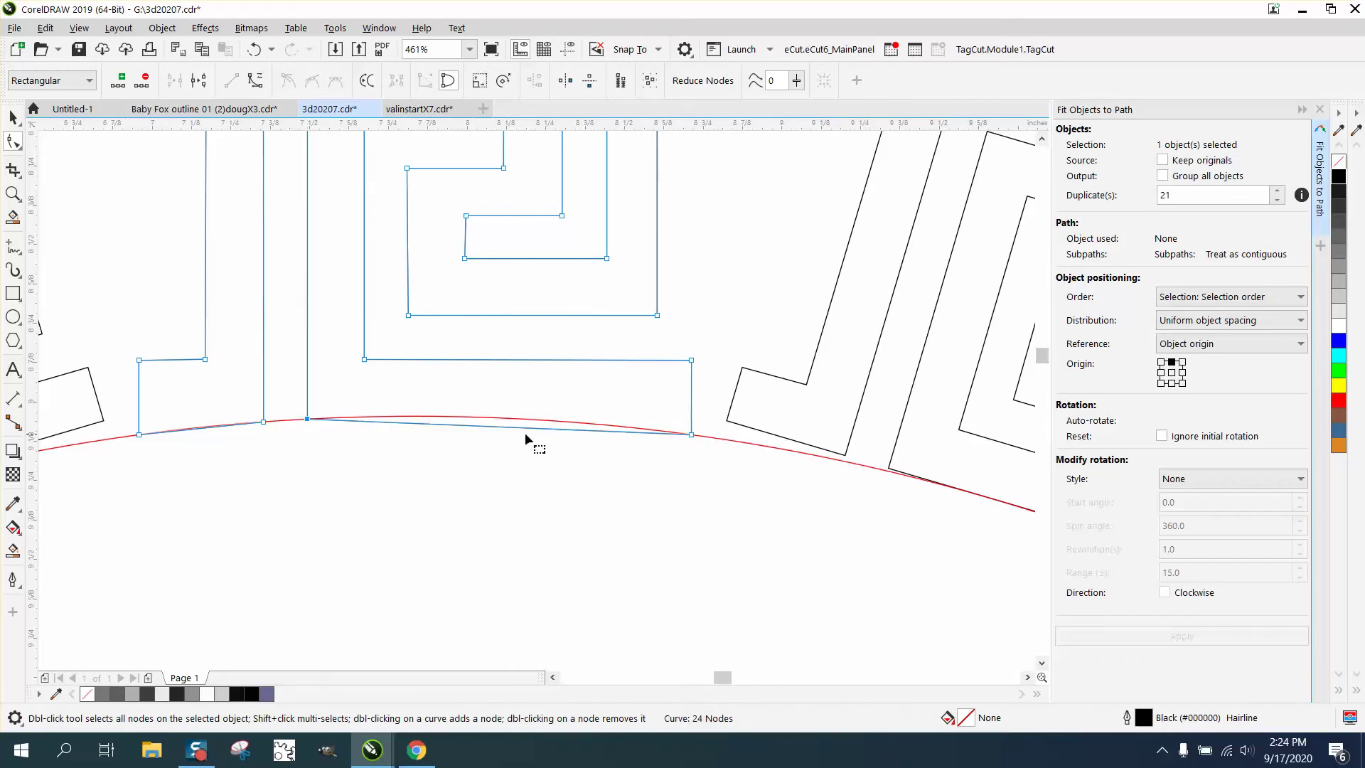
# Convert the bottom edge to a curve and bend it to follow the red arc.
pyautogui.rightClick(692, 435)
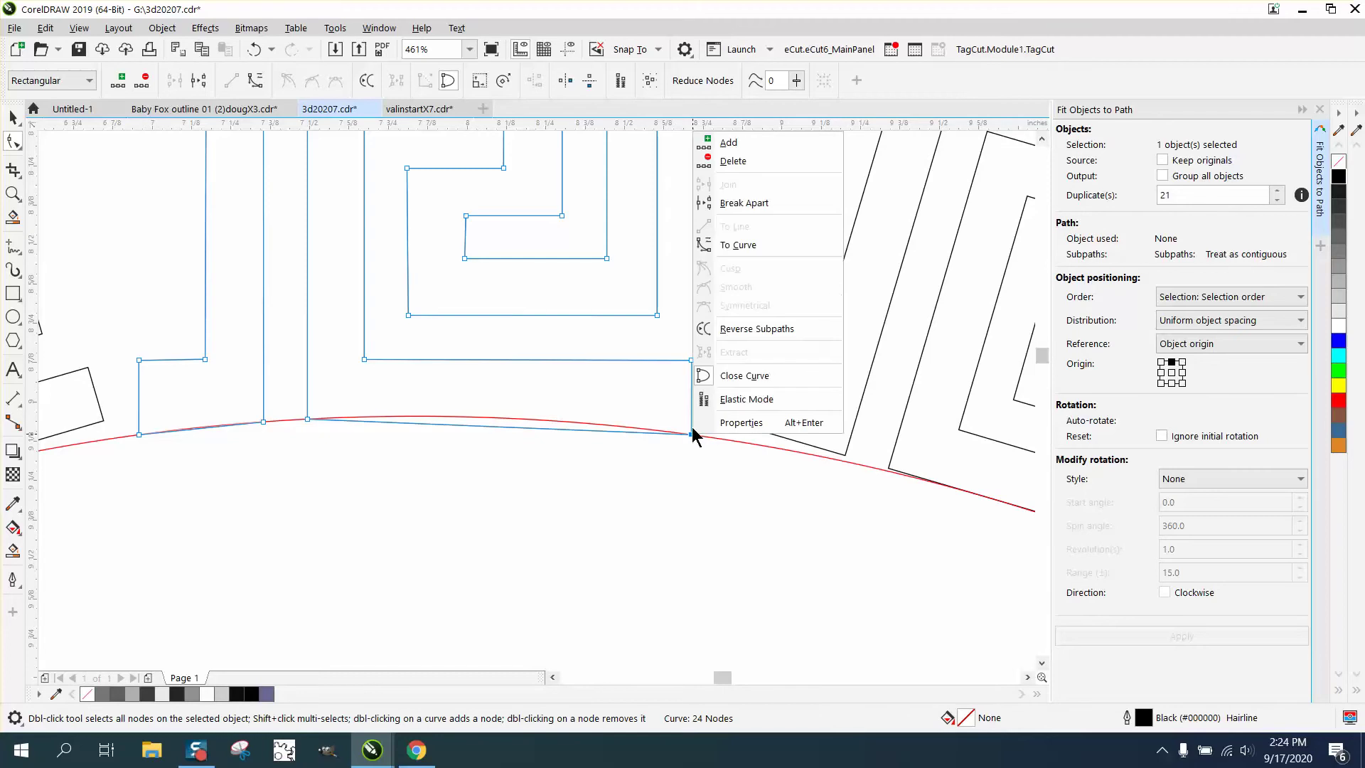
pyautogui.click(739, 244)
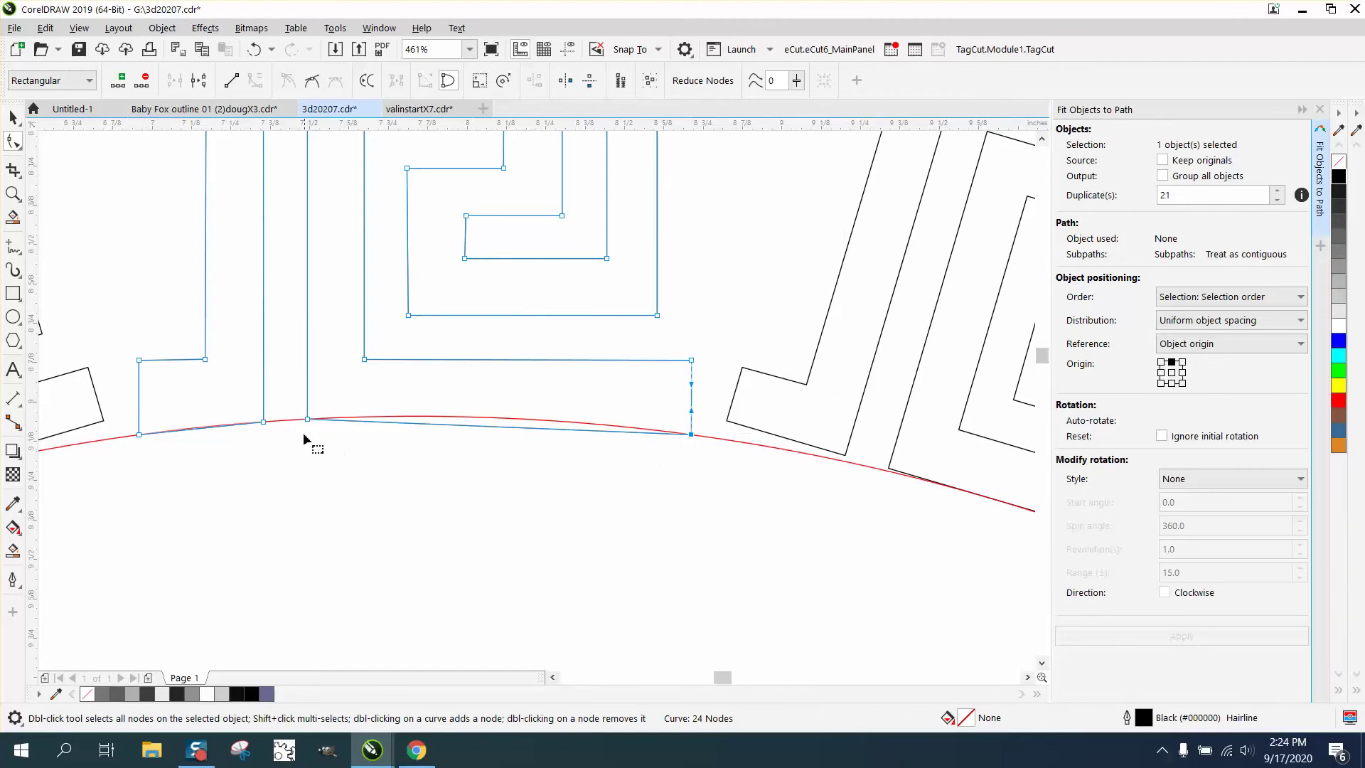
pyautogui.moveTo(671, 471); pyautogui.dragTo(697, 469)
pyautogui.rightClick(690, 439)
pyautogui.click(704, 244)
pyautogui.click(544, 451)
pyautogui.moveTo(517, 431); pyautogui.dragTo(517, 418)
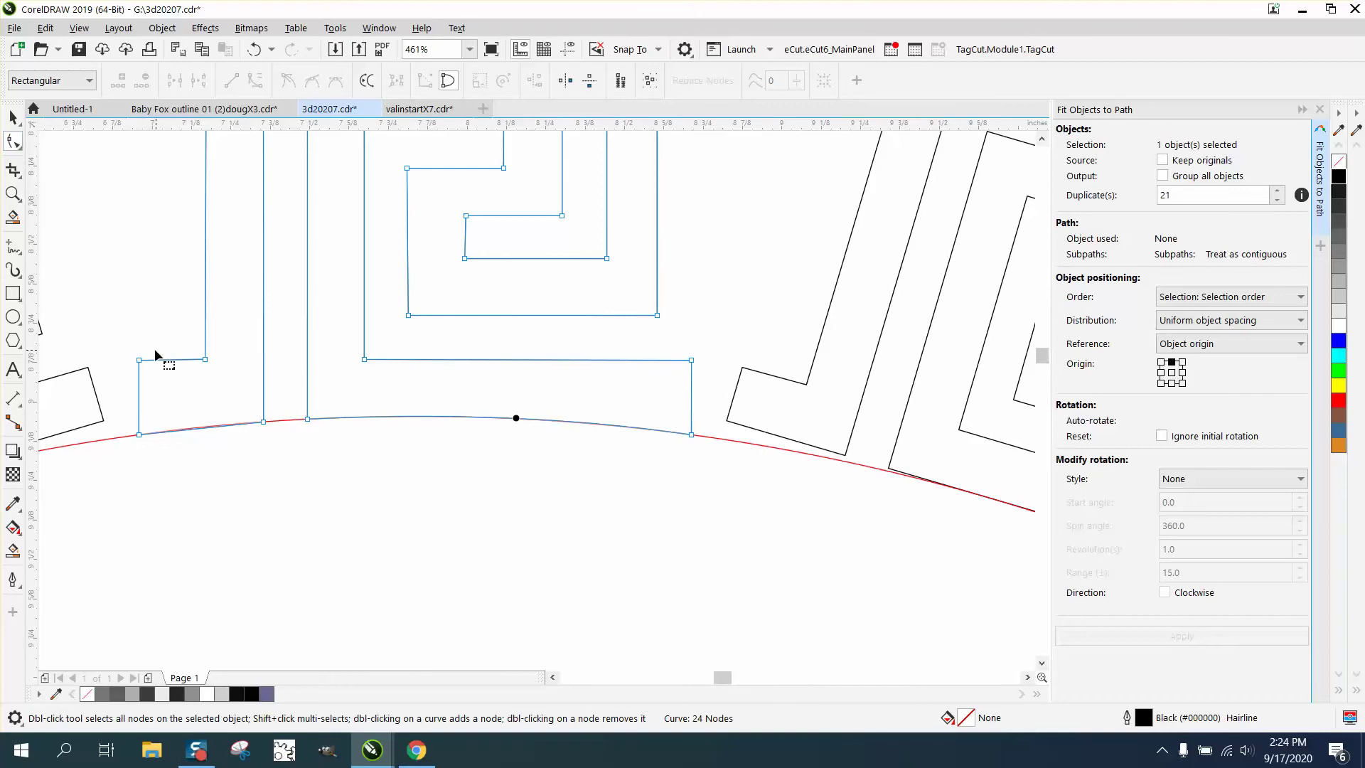
# Drag the left and right base nodes outward to widen the spiral's base.
pyautogui.moveTo(139, 362); pyautogui.dragTo(102, 368)
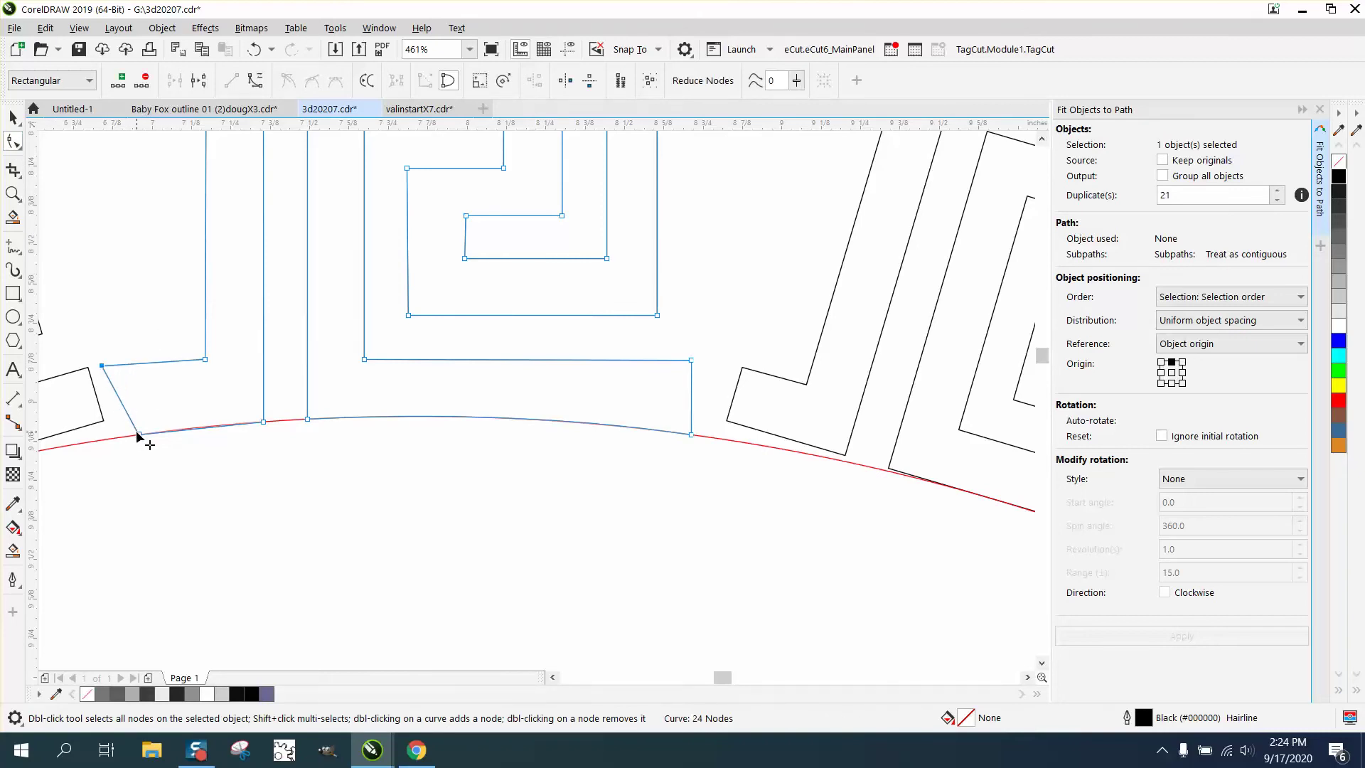
pyautogui.moveTo(138, 433); pyautogui.dragTo(108, 439)
pyautogui.moveTo(696, 365); pyautogui.dragTo(730, 372)
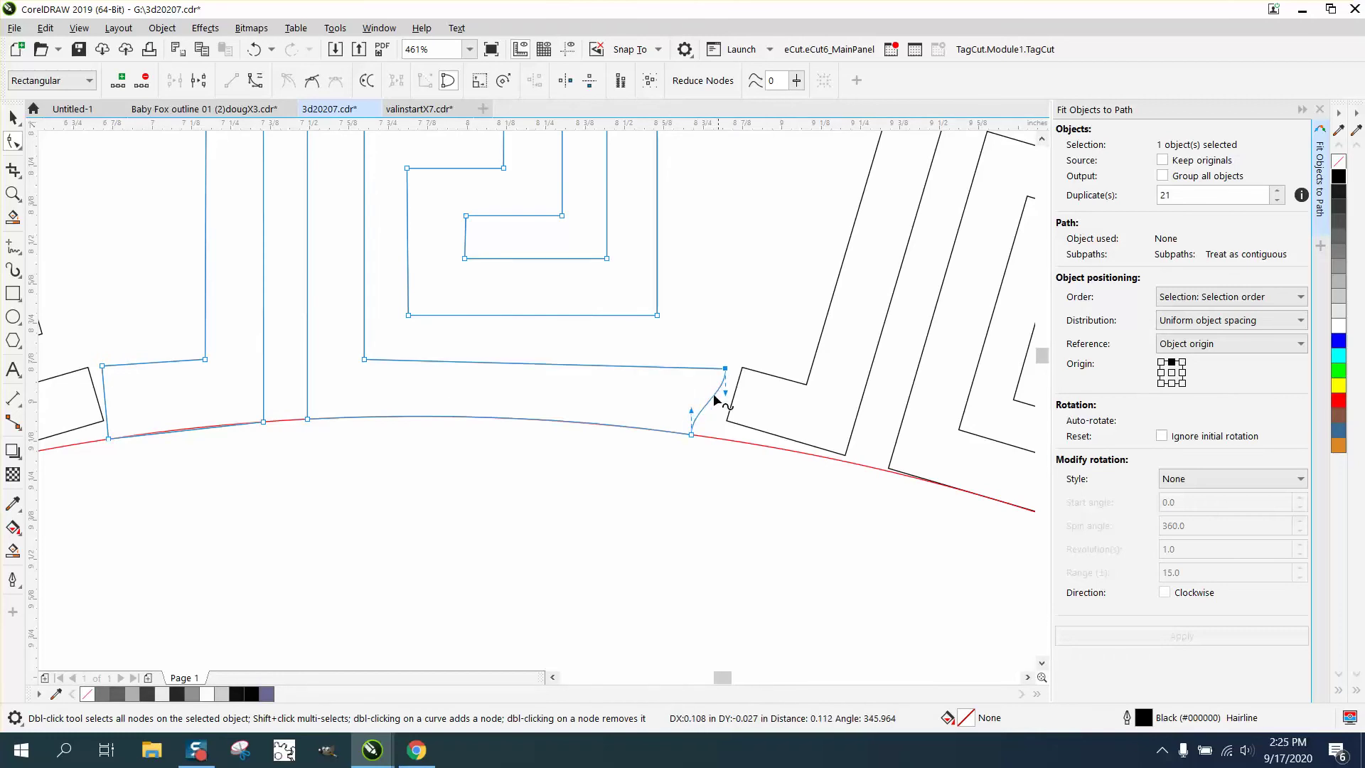
pyautogui.click(693, 435)
pyautogui.moveTo(697, 441); pyautogui.dragTo(725, 441)
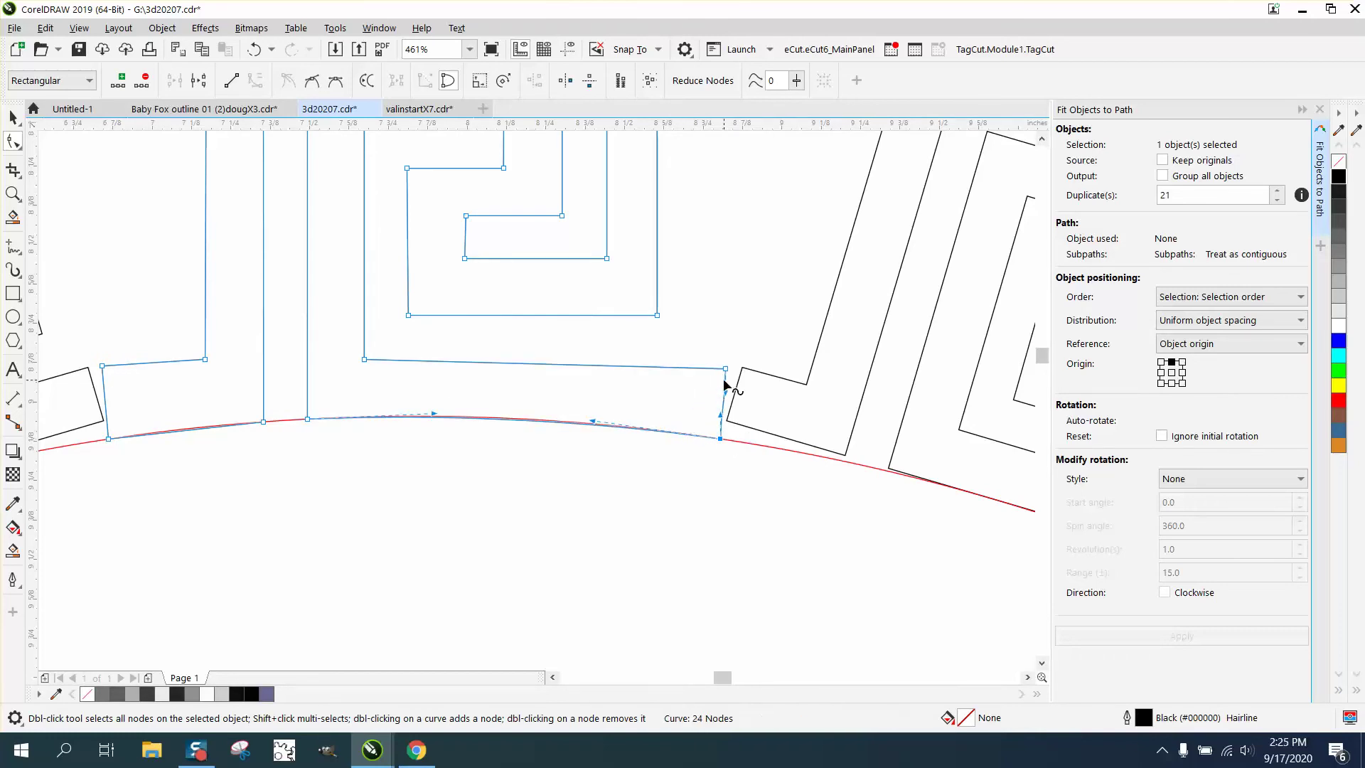
pyautogui.scroll(-2, 727, 391)
pyautogui.moveTo(705, 383); pyautogui.dragTo(707, 386)
pyautogui.scroll(-2, 525, 395)
pyautogui.click(13, 118)
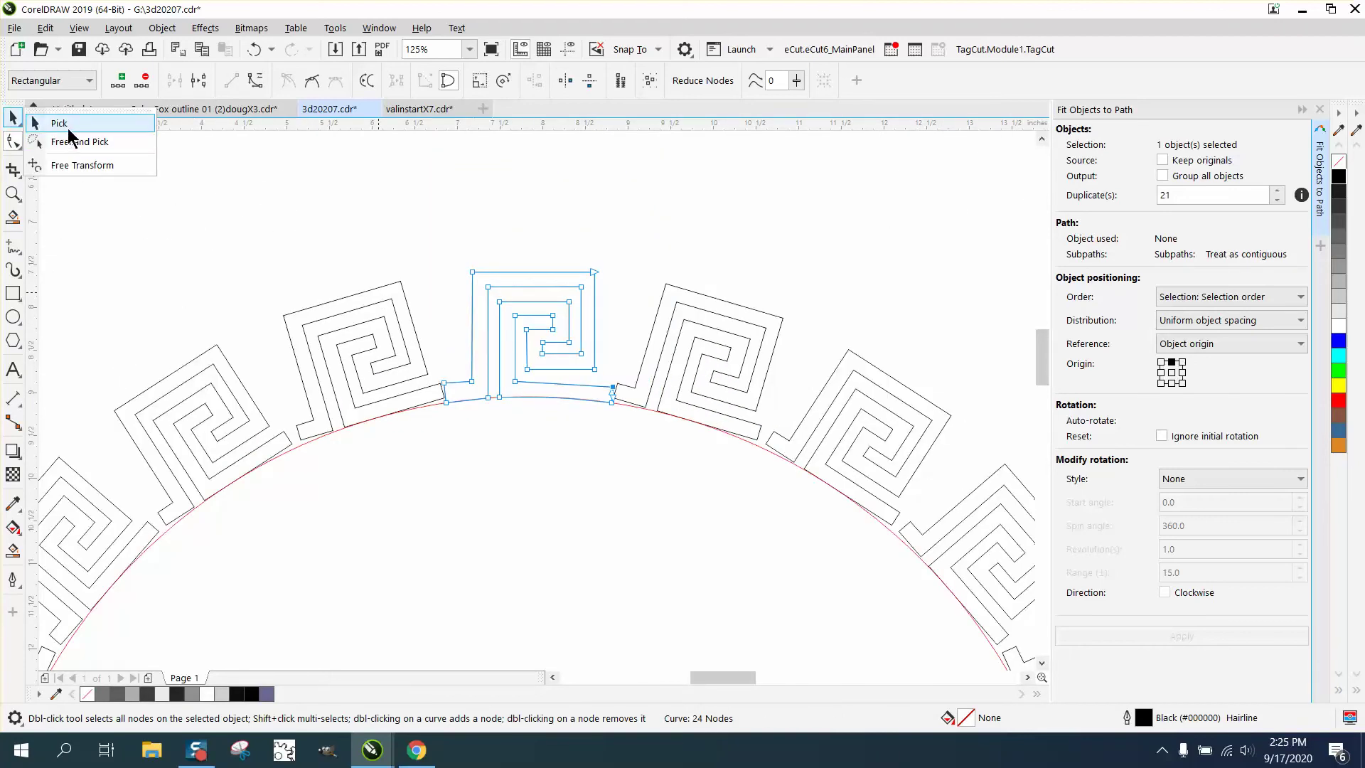
# Move the reshaped spiral above the ring and shift the red circle aside to the right.
pyautogui.click(67, 128)
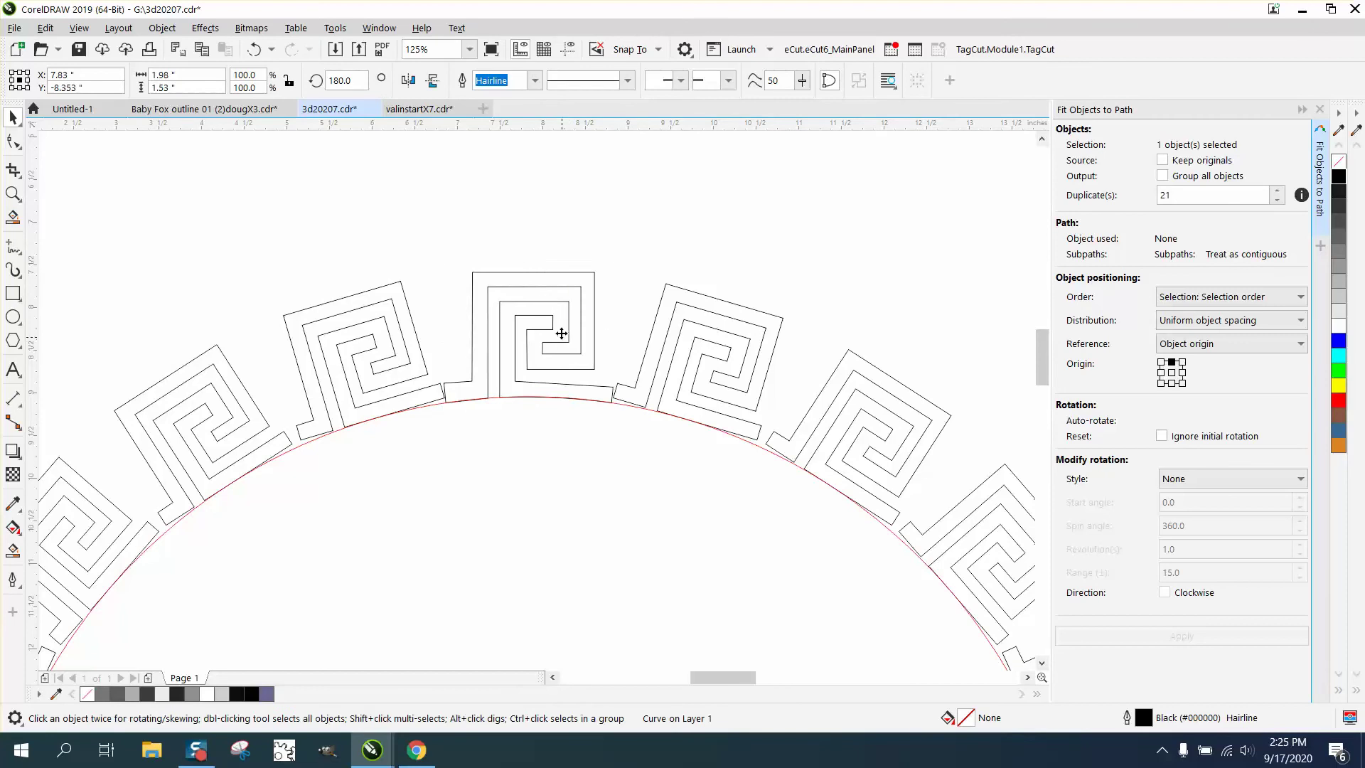
pyautogui.moveTo(561, 326); pyautogui.dragTo(558, 172)
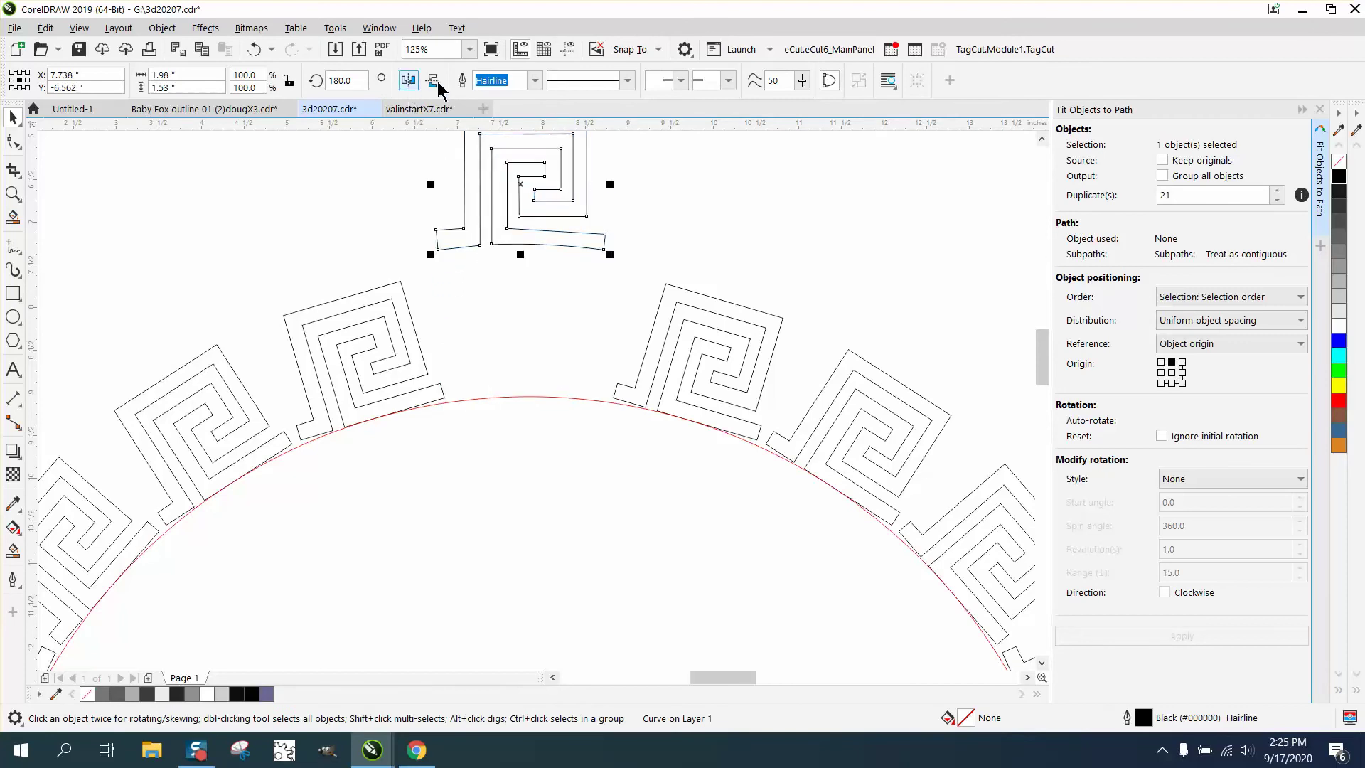
pyautogui.scroll(-2, 445, 145)
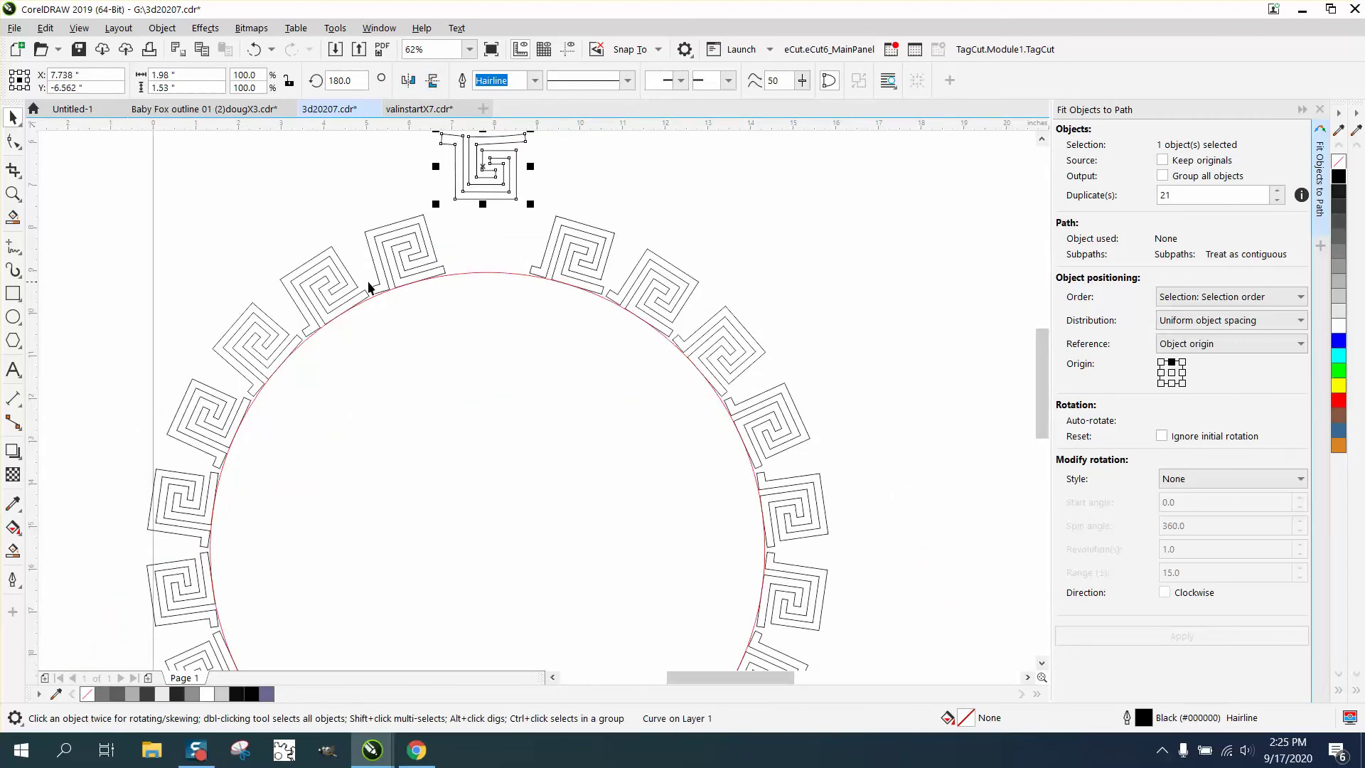
pyautogui.click(486, 274)
pyautogui.moveTo(486, 273); pyautogui.dragTo(1010, 271)
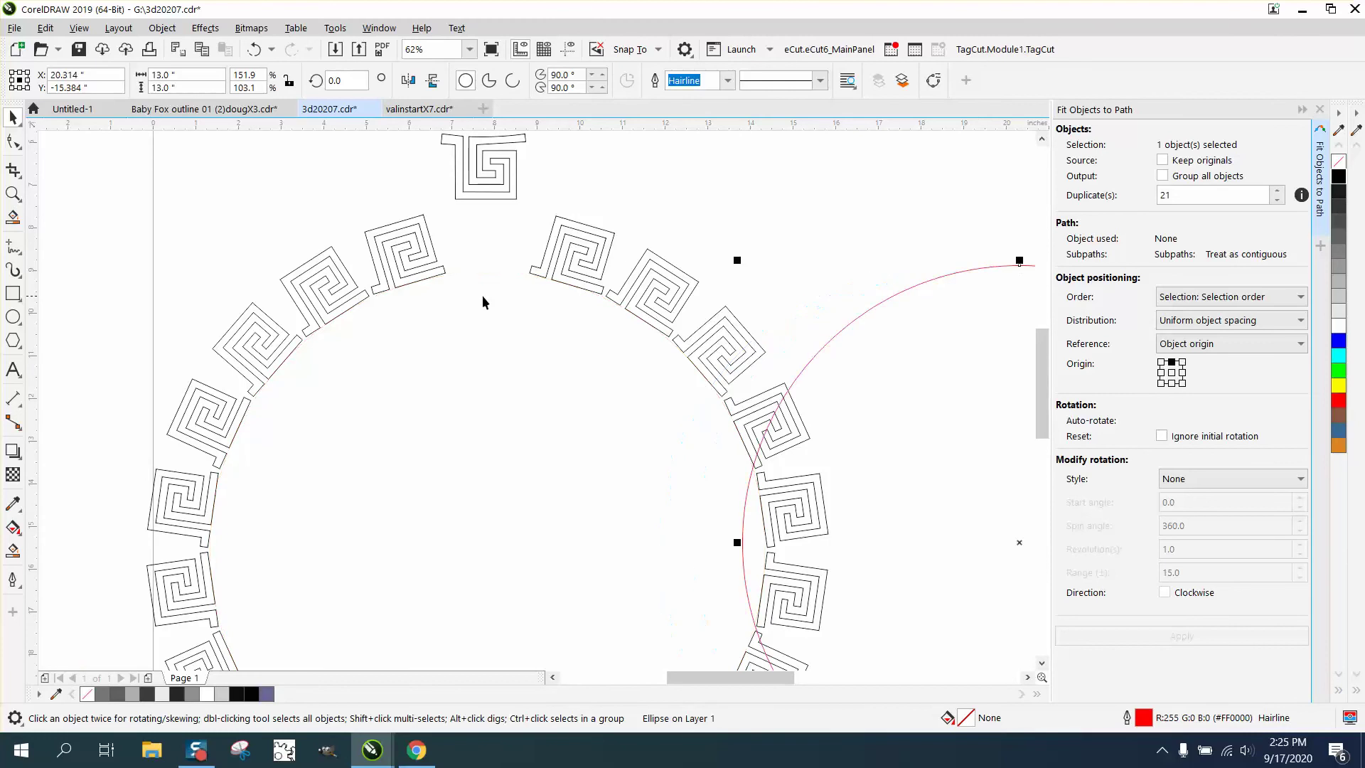
# Delete all the old ring spirals, then move the red circle back to the left.
pyautogui.scroll(-2, 413, 295)
pyautogui.moveTo(268, 259); pyautogui.dragTo(721, 586)
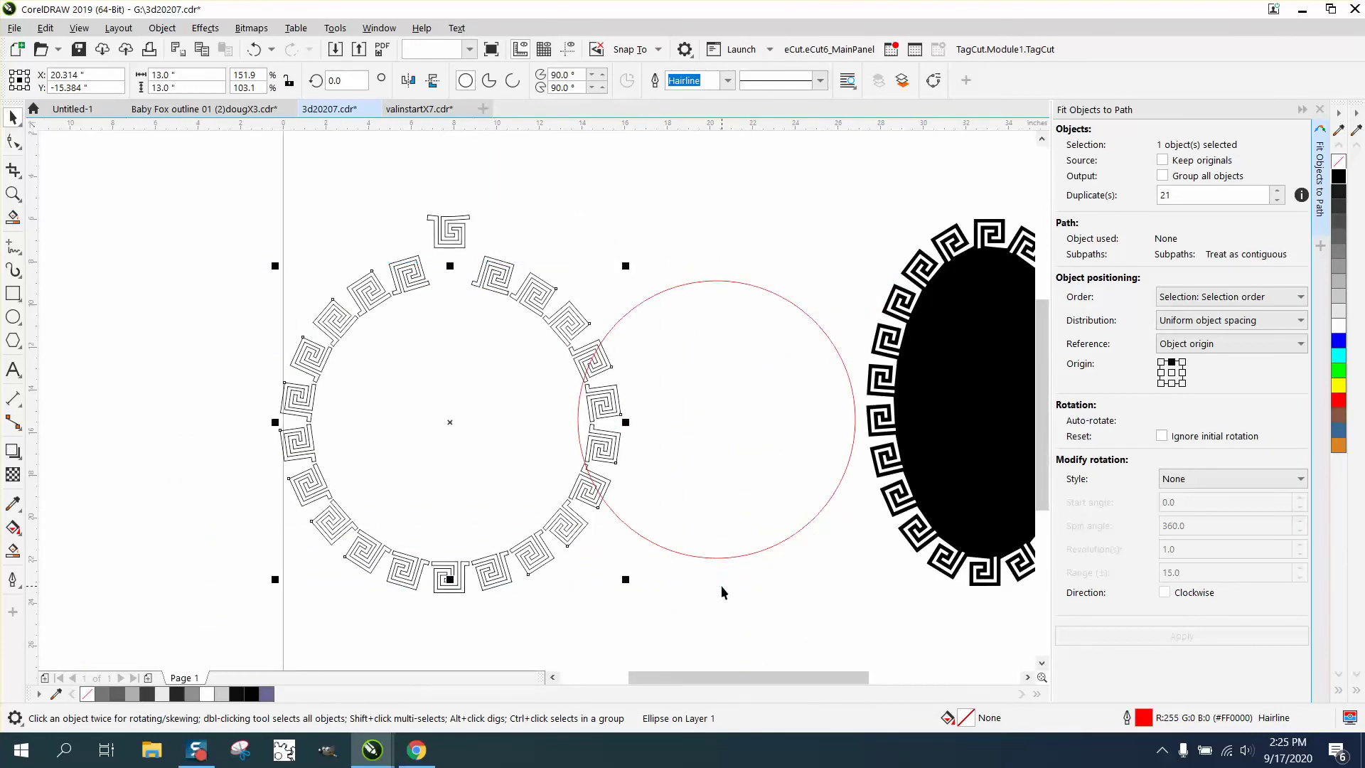
pyautogui.press('Delete')
pyautogui.click(501, 290)
pyautogui.press('Delete')
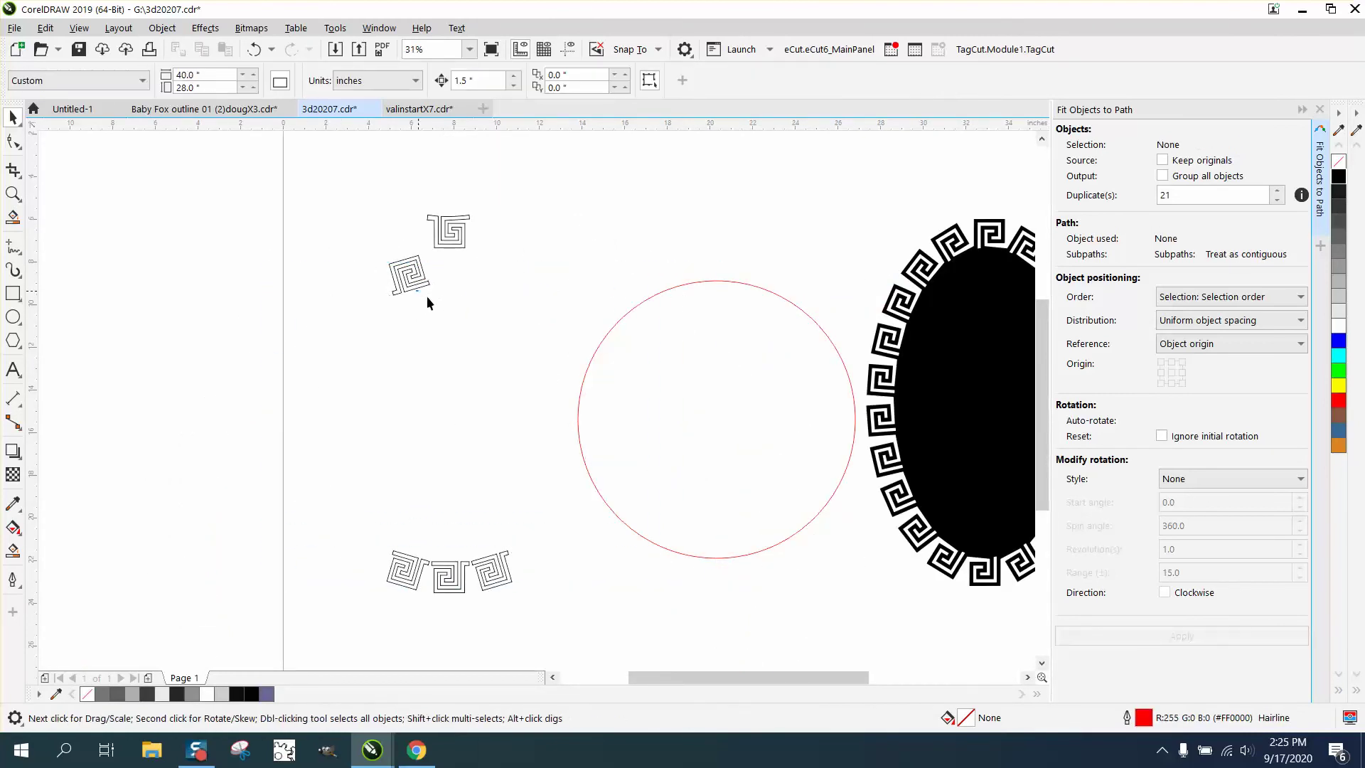
pyautogui.click(408, 284)
pyautogui.press('Delete')
pyautogui.moveTo(335, 466); pyautogui.dragTo(546, 620)
pyautogui.press('Delete')
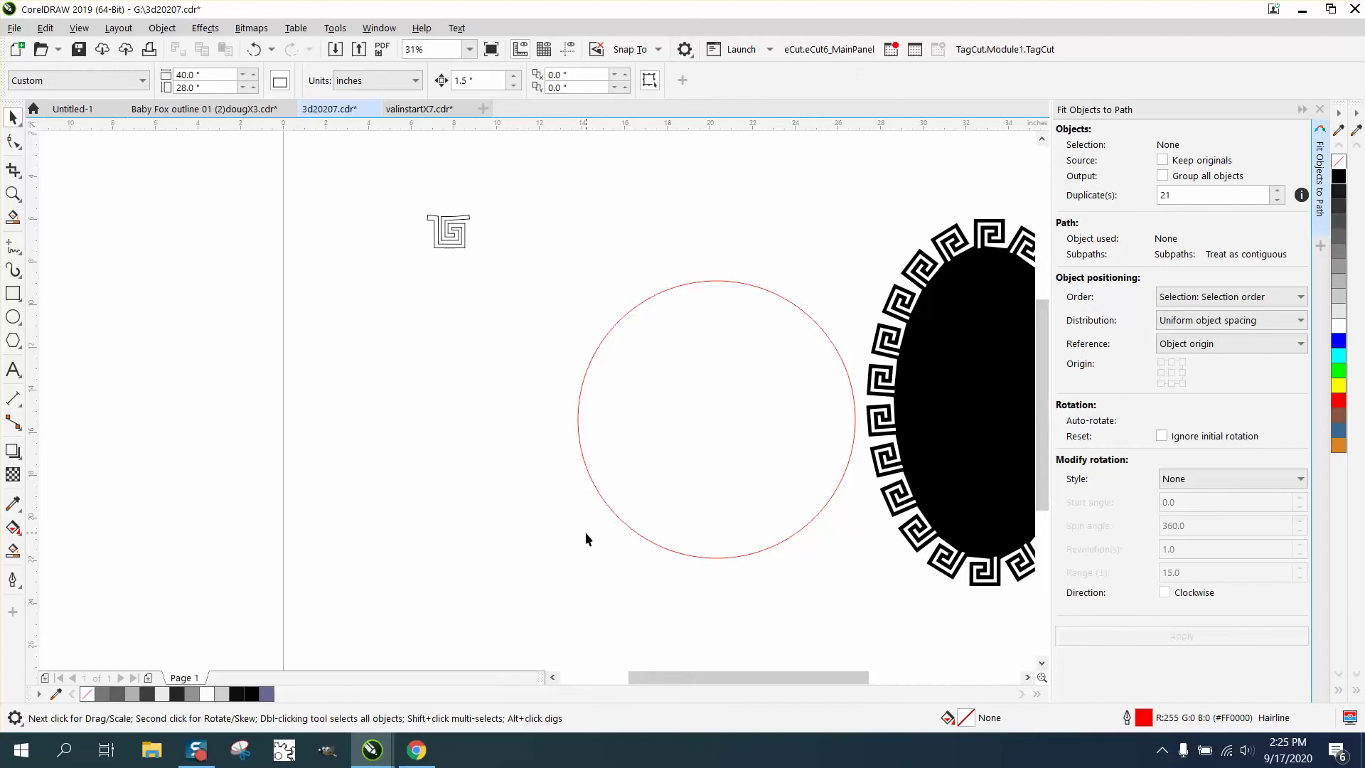
pyautogui.moveTo(582, 480); pyautogui.dragTo(338, 458)
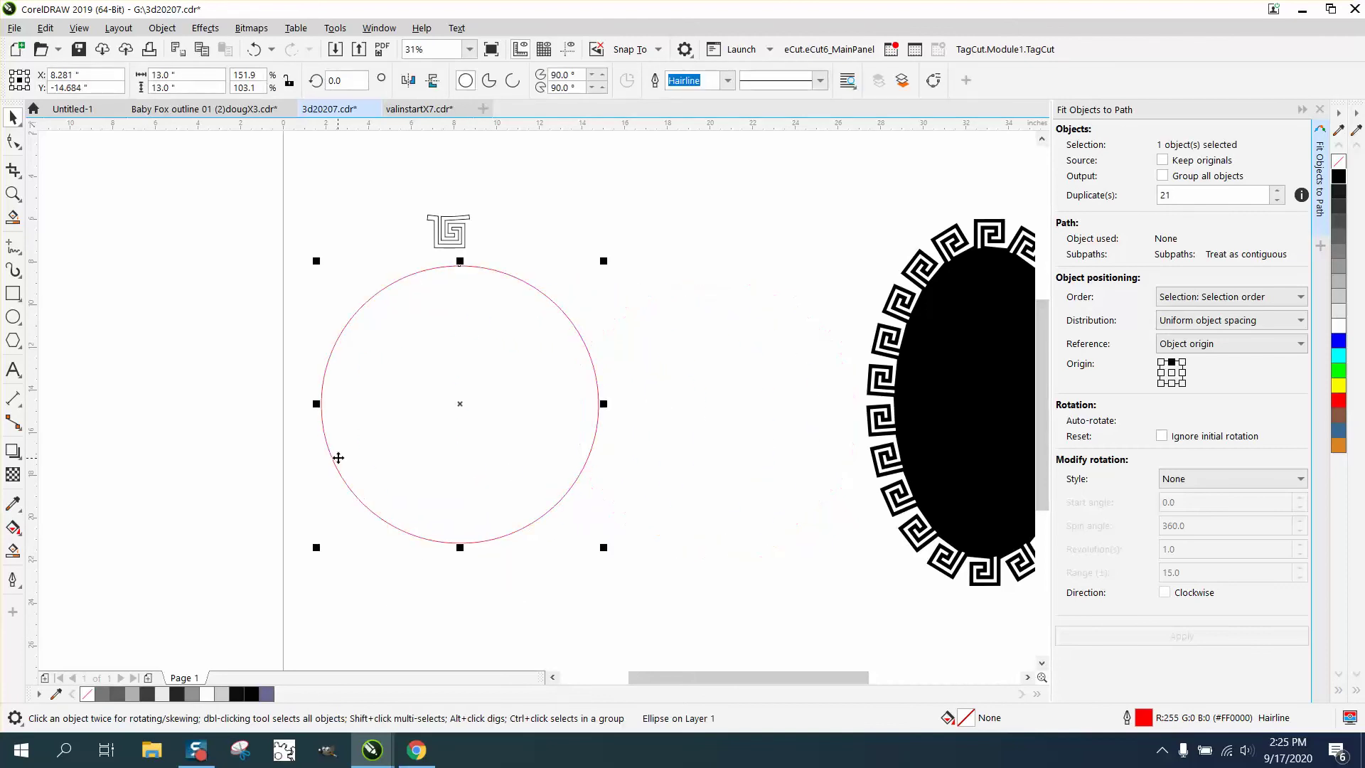
pyautogui.click(579, 245)
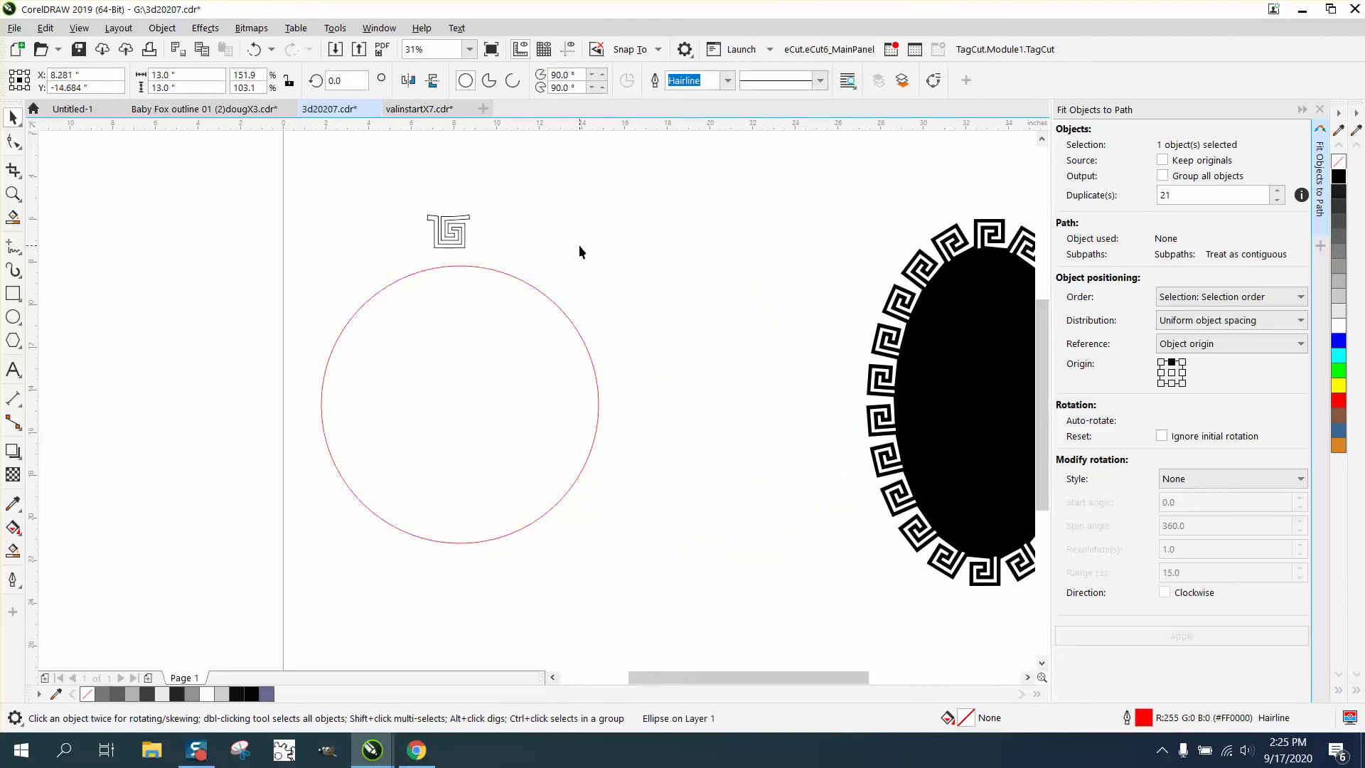
# Fit 21 spiral copies around the red circle with a top-middle origin, after trying the centre origin.
pyautogui.click(452, 246)
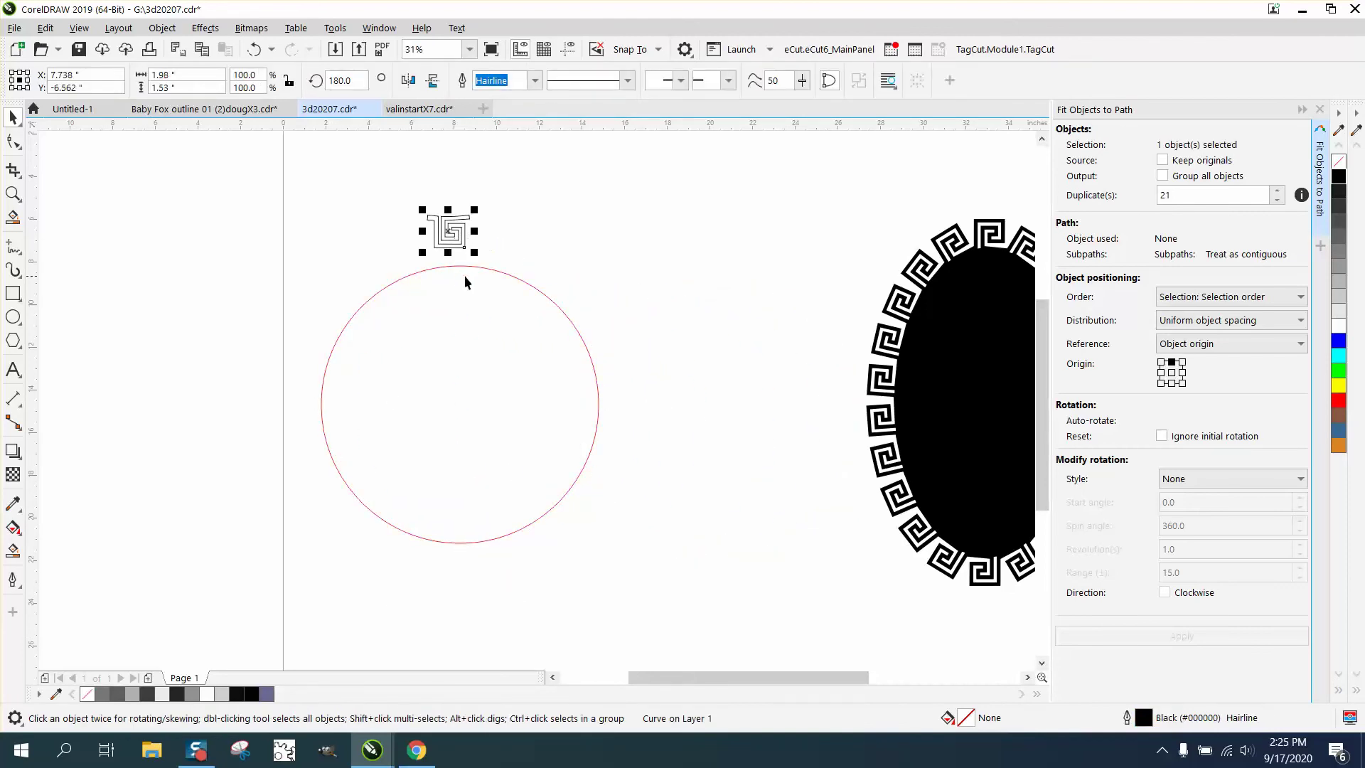
pyautogui.keyDown('shift'); pyautogui.click(476, 266); pyautogui.keyUp('shift')
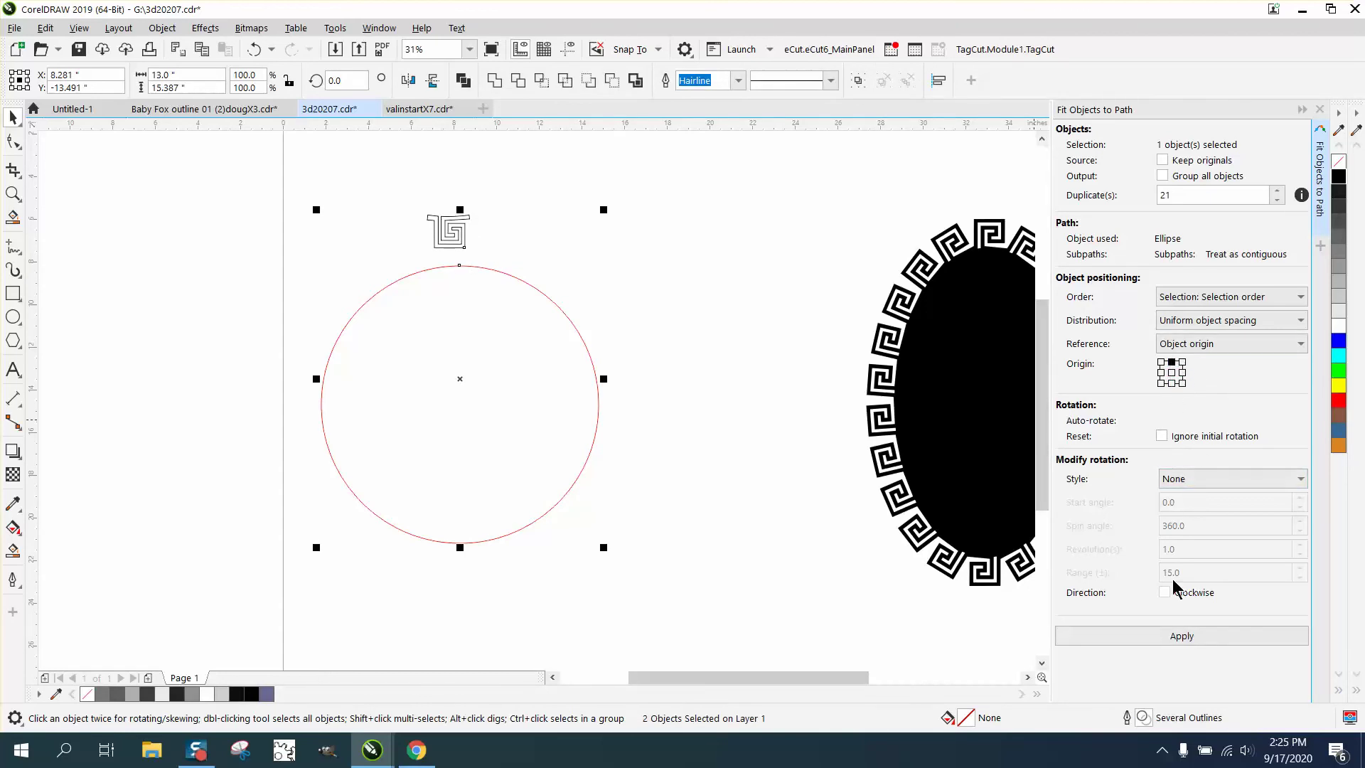
pyautogui.click(1181, 637)
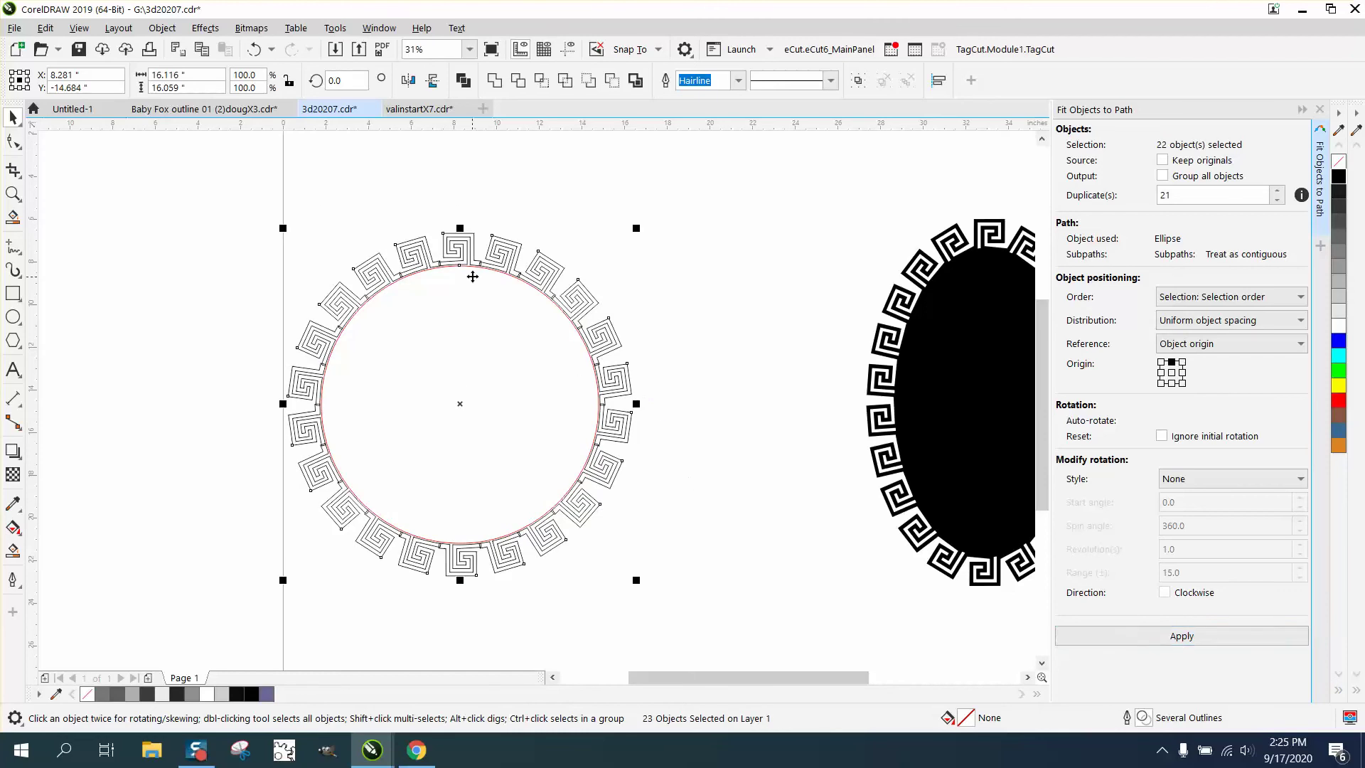
pyautogui.click(255, 50)
pyautogui.click(1172, 372)
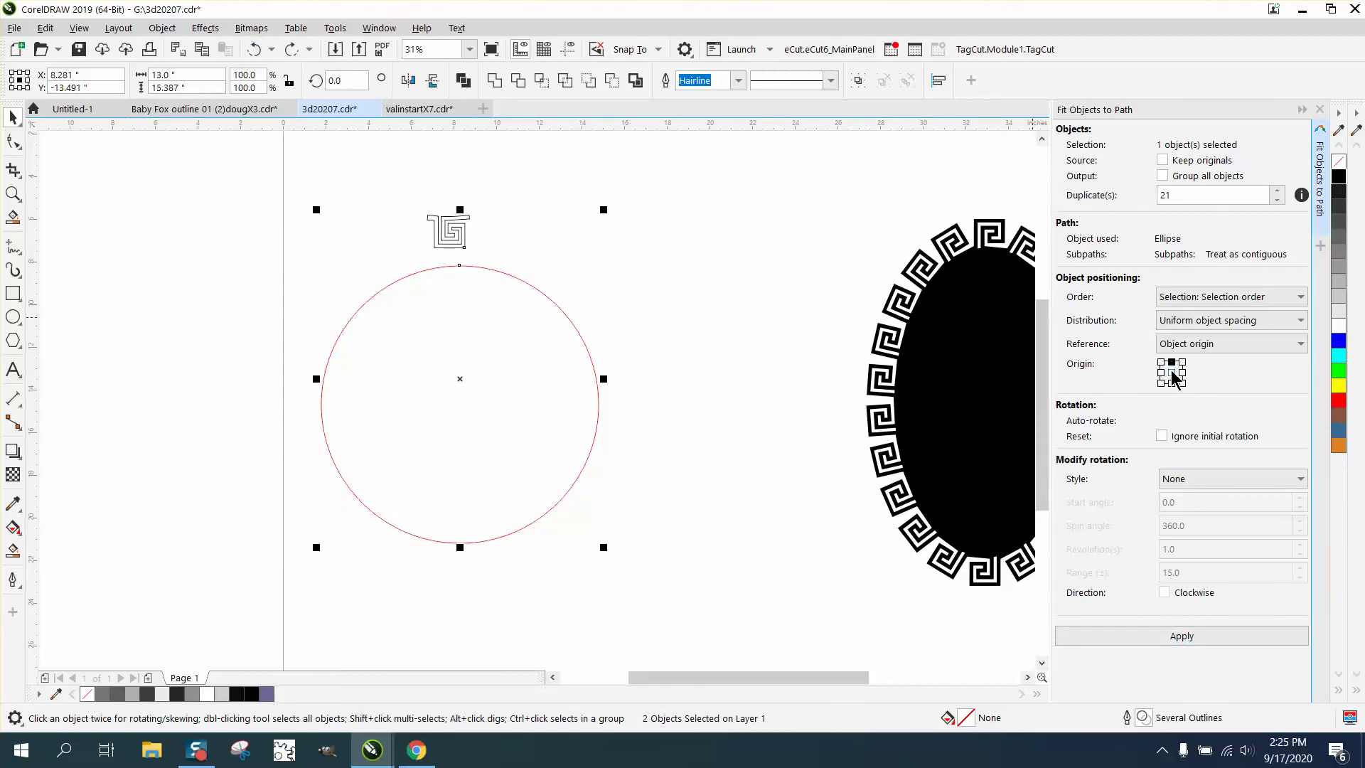
pyautogui.click(1182, 637)
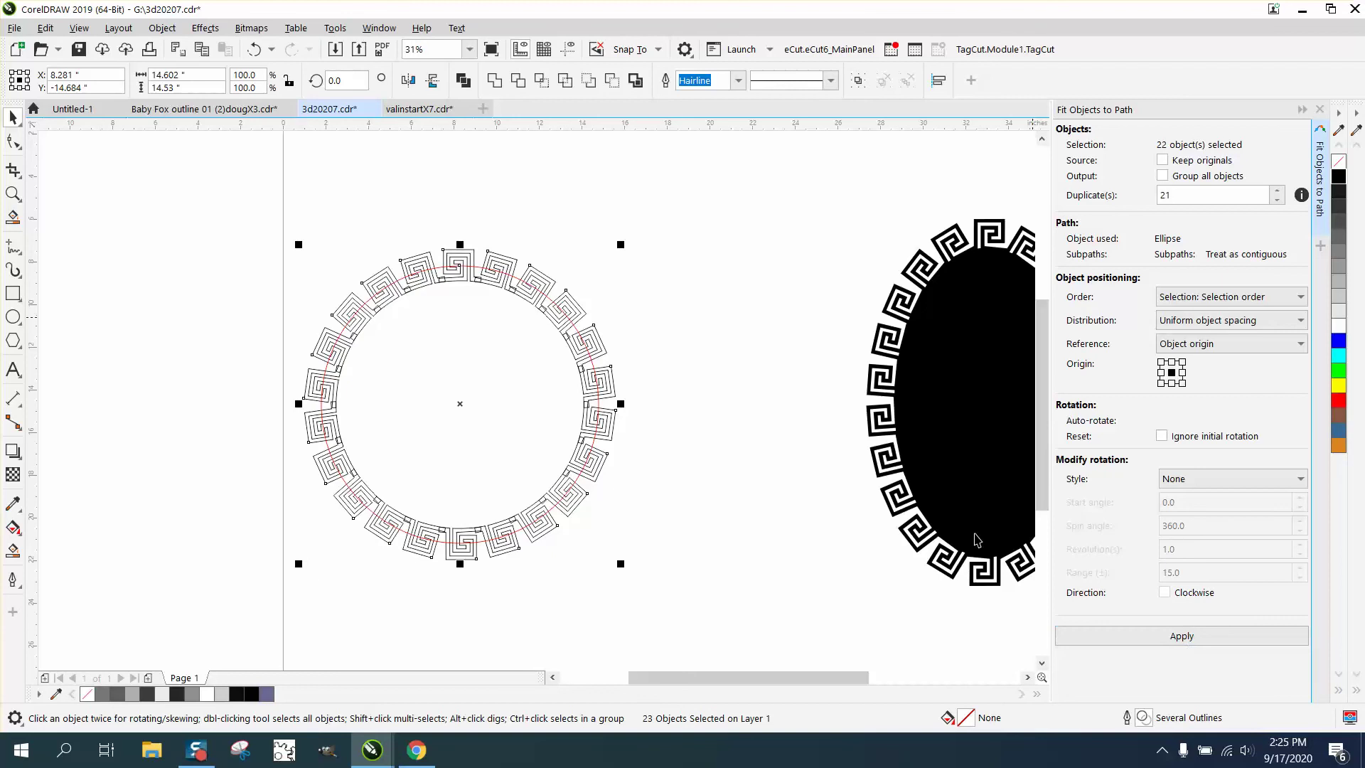
pyautogui.click(254, 49)
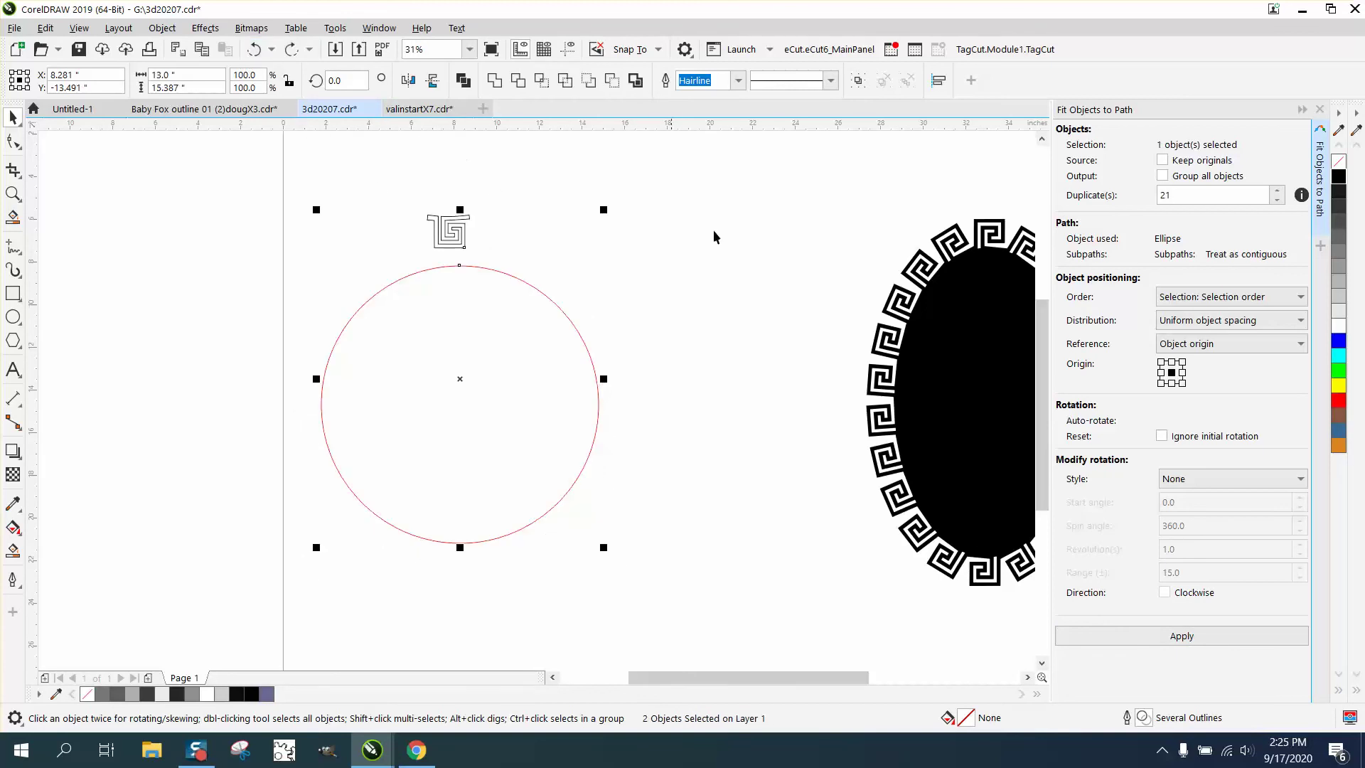
pyautogui.click(1170, 362)
pyautogui.click(1174, 635)
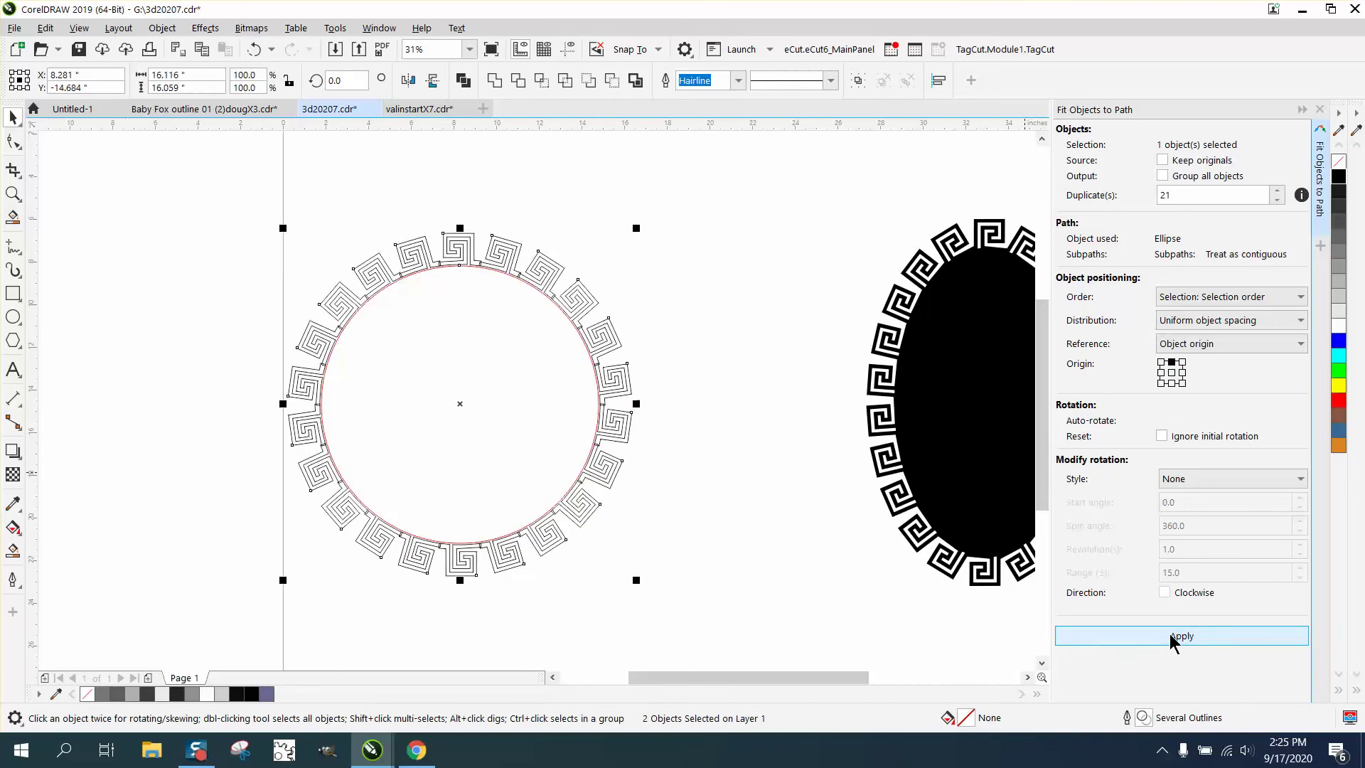
pyautogui.click(17, 196)
pyautogui.moveTo(394, 219); pyautogui.dragTo(542, 306)
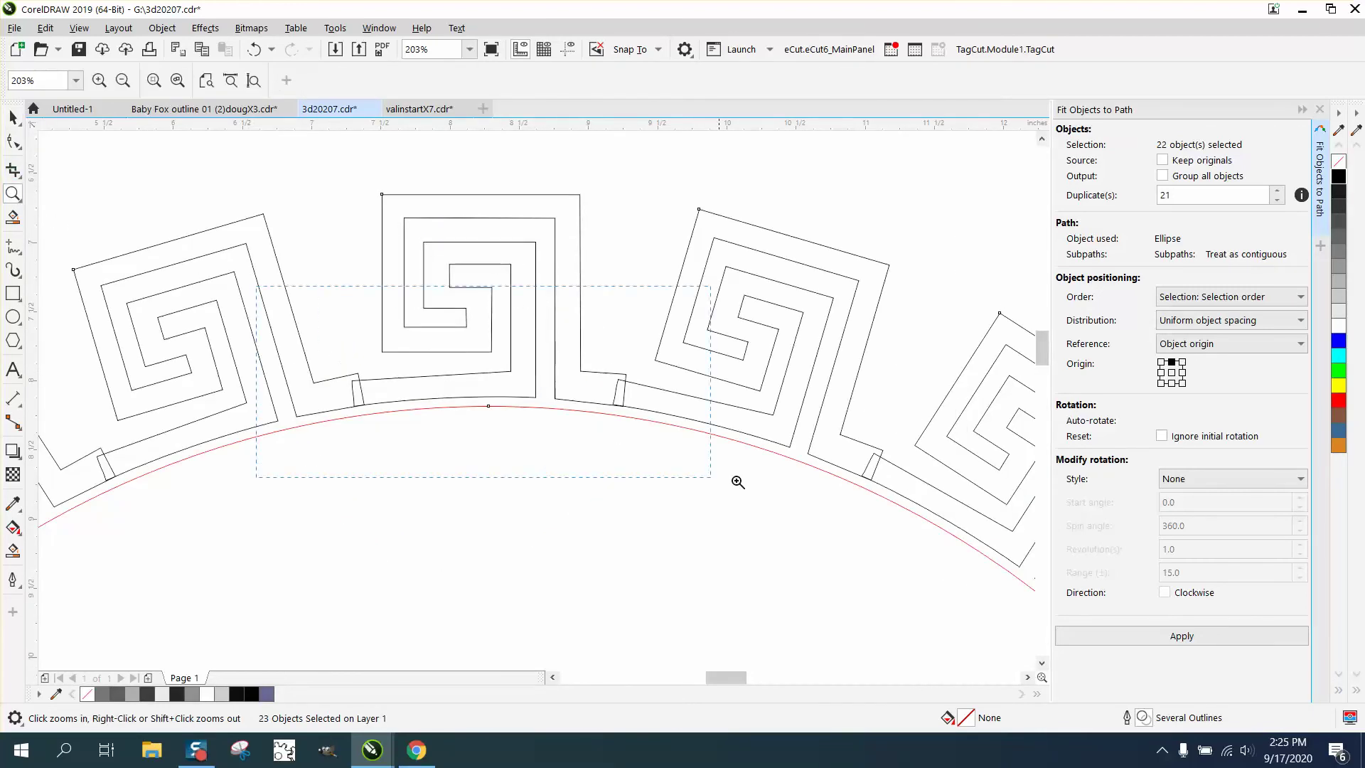
# Drag the top spiral's left and right base ends to meet the neighbouring spirals.
pyautogui.moveTo(738, 482); pyautogui.dragTo(803, 500)
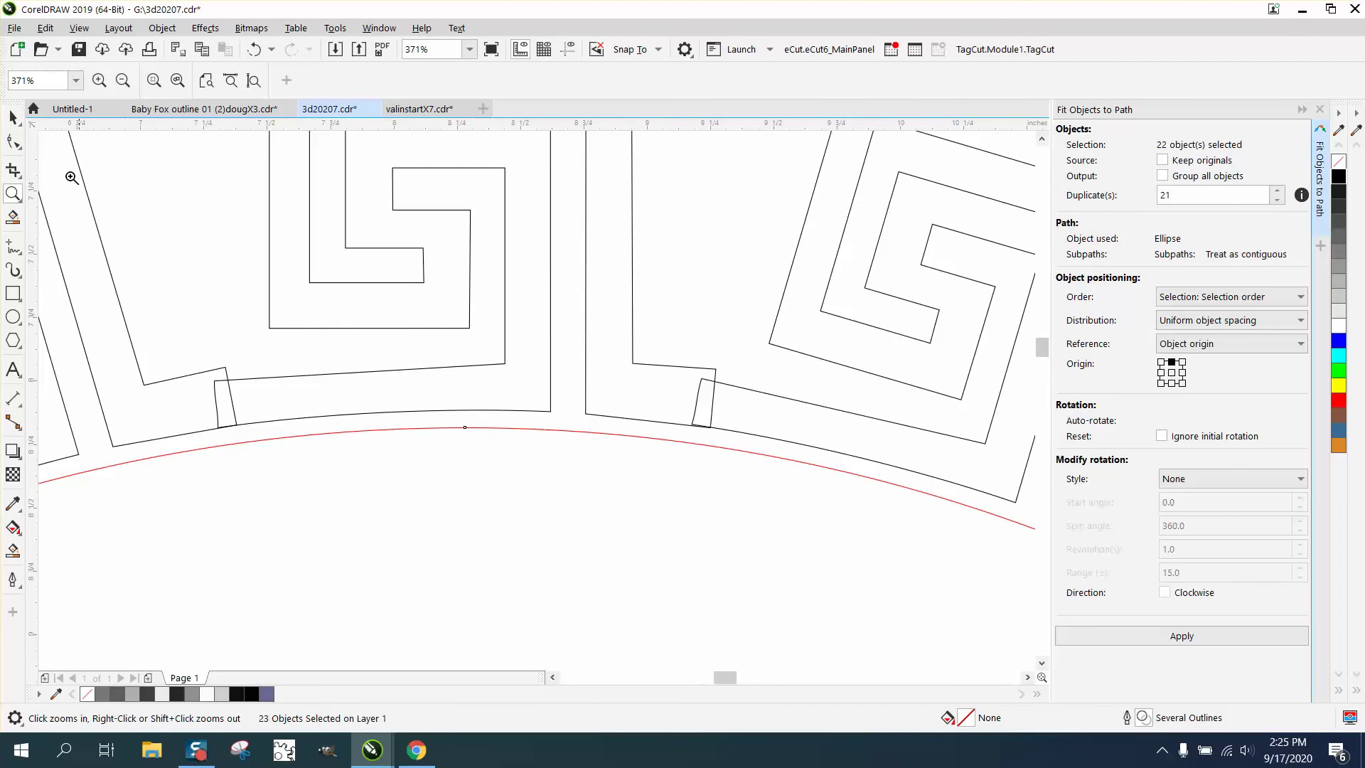
pyautogui.click(13, 141)
pyautogui.click(246, 378)
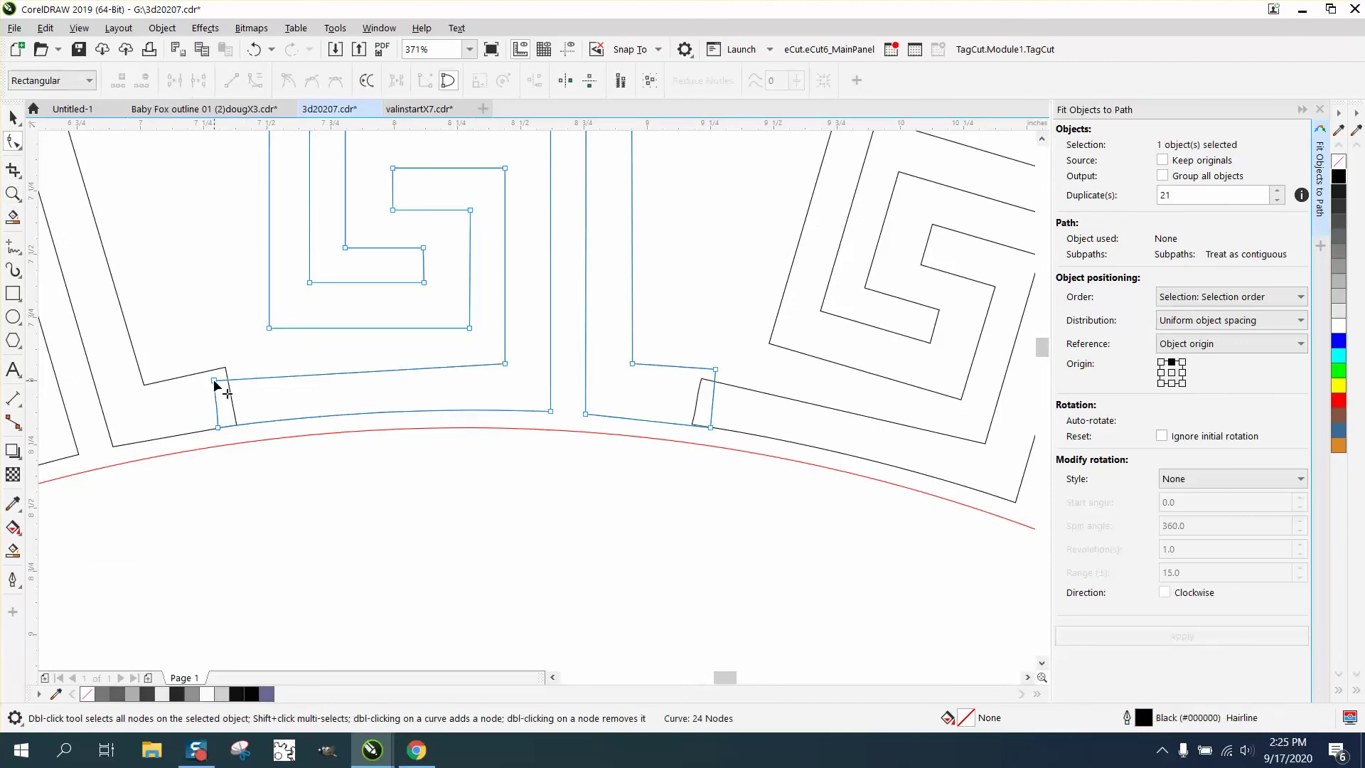
pyautogui.moveTo(215, 382); pyautogui.dragTo(215, 370)
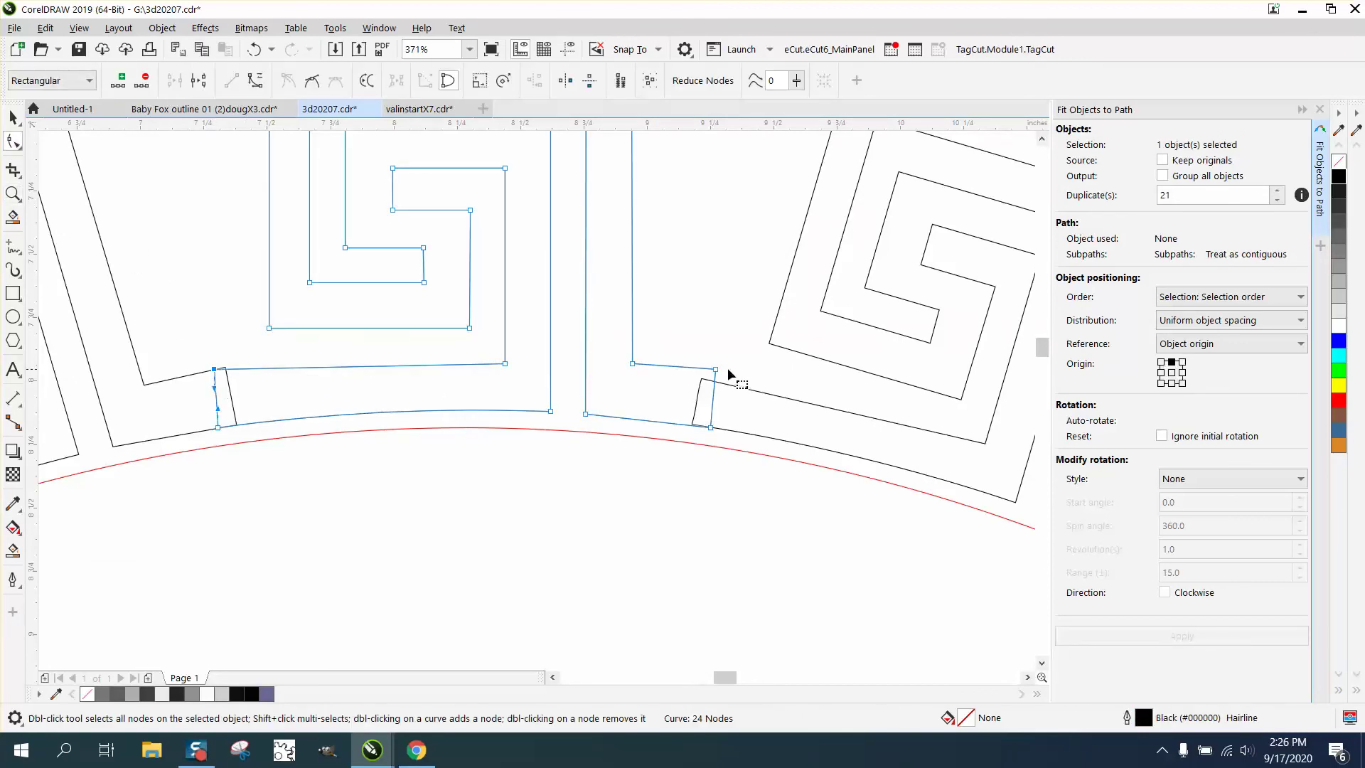
pyautogui.moveTo(715, 370); pyautogui.dragTo(716, 381)
# Lift the edited spiral above the ring, delete the ring, and return the red circle left.
pyautogui.scroll(-5, 599, 368)
pyautogui.click(13, 118)
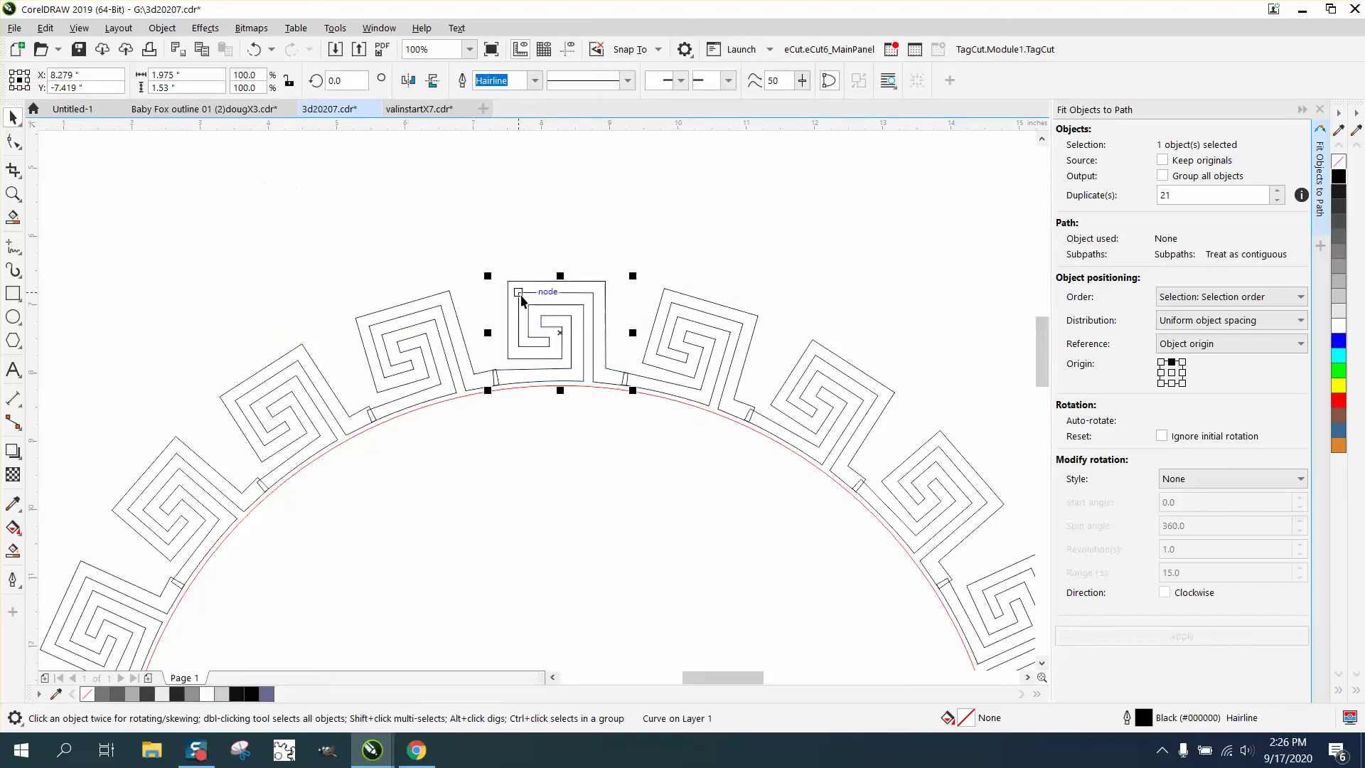
pyautogui.scroll(-2, 522, 300)
pyautogui.moveTo(521, 300); pyautogui.dragTo(525, 196)
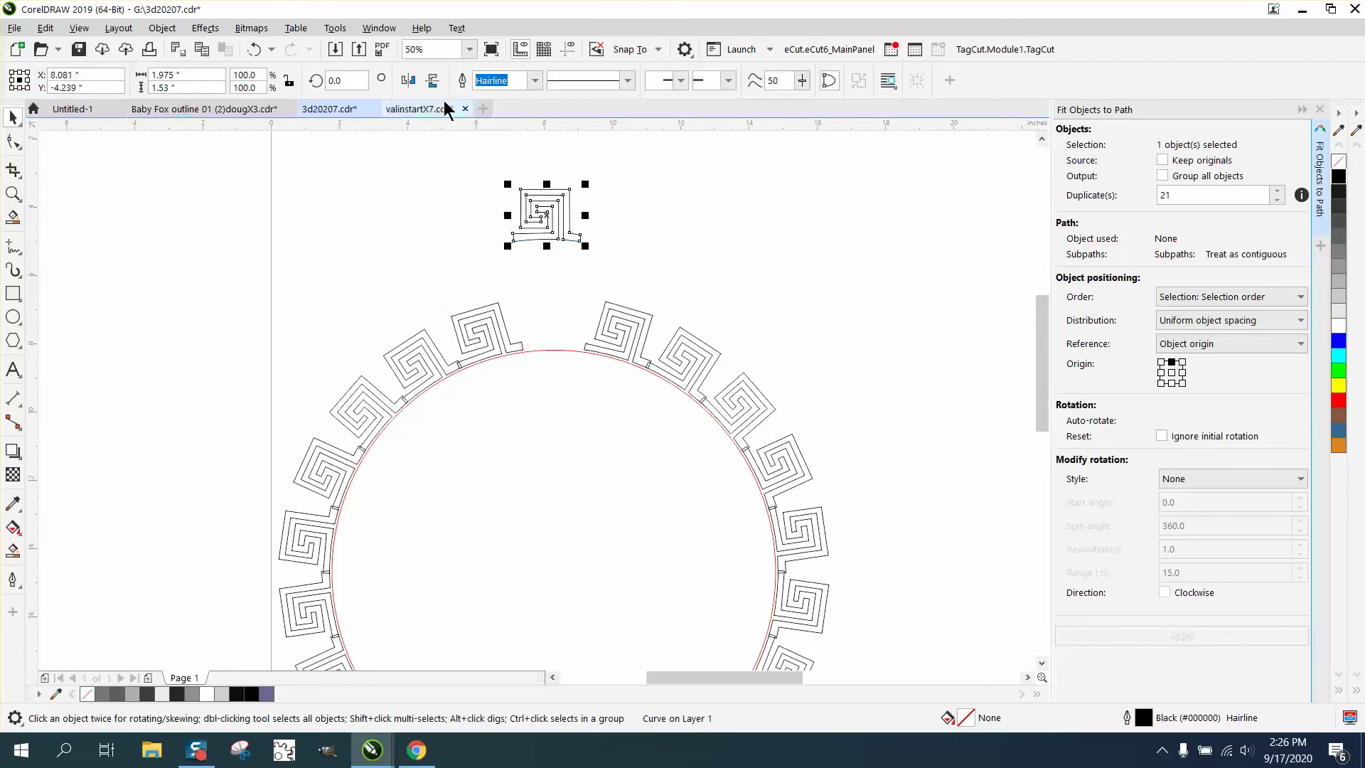
pyautogui.scroll(-2, 462, 171)
pyautogui.moveTo(517, 265); pyautogui.dragTo(864, 233)
pyautogui.moveTo(312, 235); pyautogui.dragTo(784, 460)
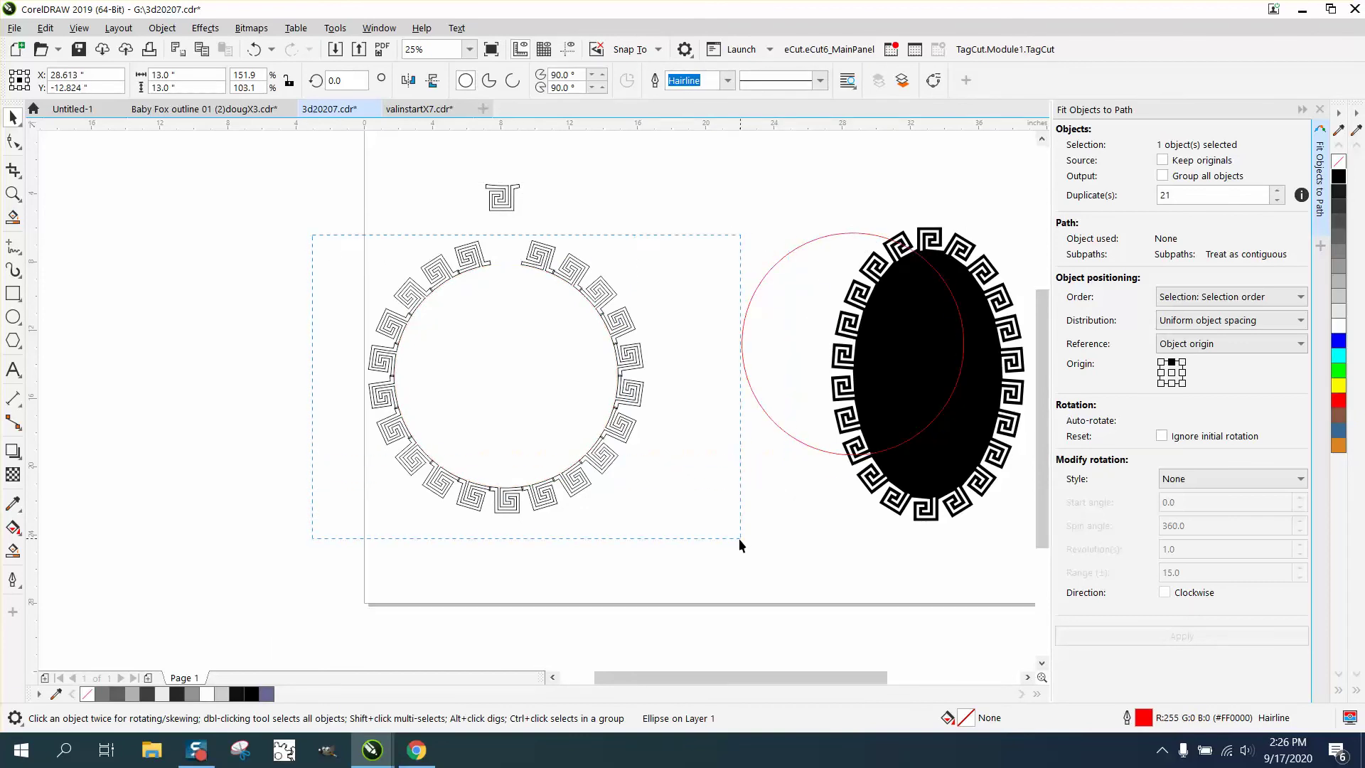
pyautogui.moveTo(739, 539); pyautogui.dragTo(738, 539)
pyautogui.press('Delete')
pyautogui.moveTo(738, 365); pyautogui.dragTo(399, 376)
# Fit 21 copies of the edited spiral evenly around the red circle and zoom to check.
pyautogui.click(501, 212)
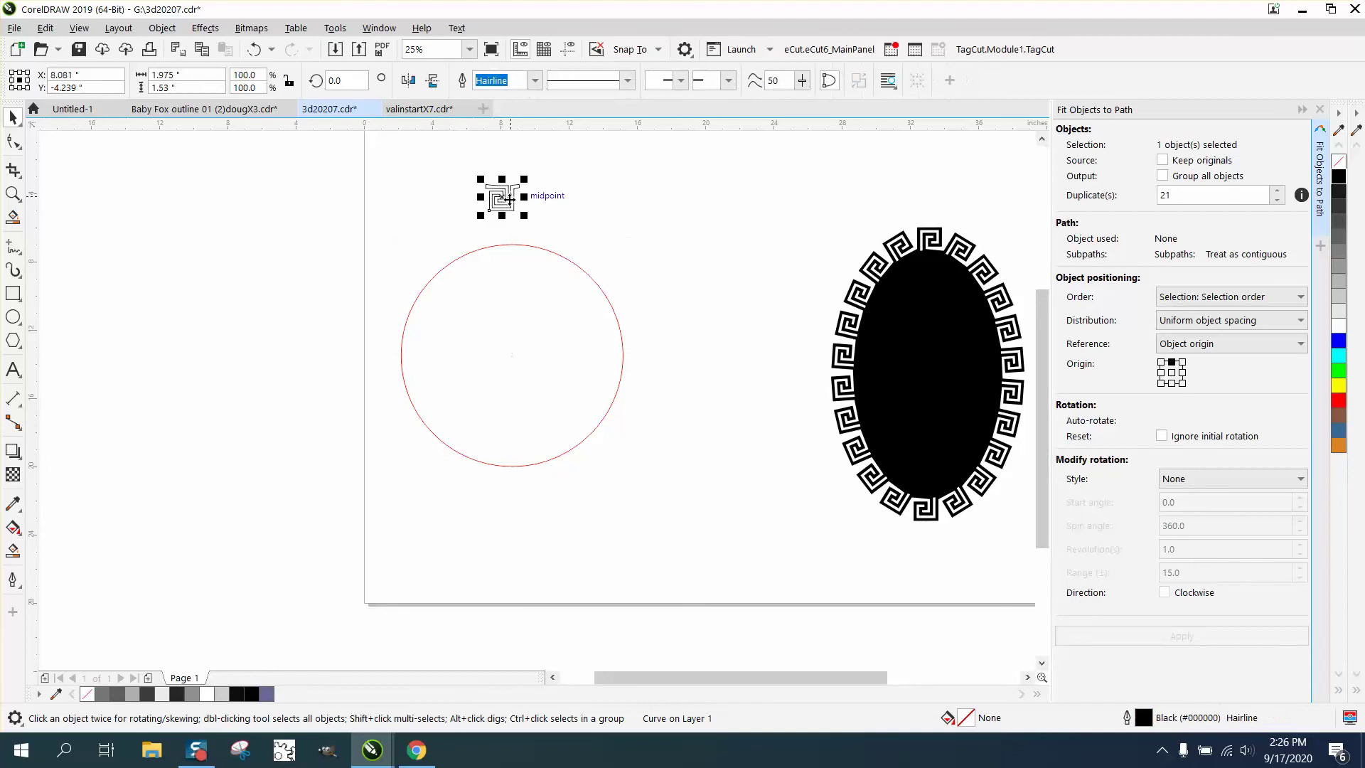
pyautogui.keyDown('shift'); pyautogui.click(556, 261); pyautogui.keyUp('shift')
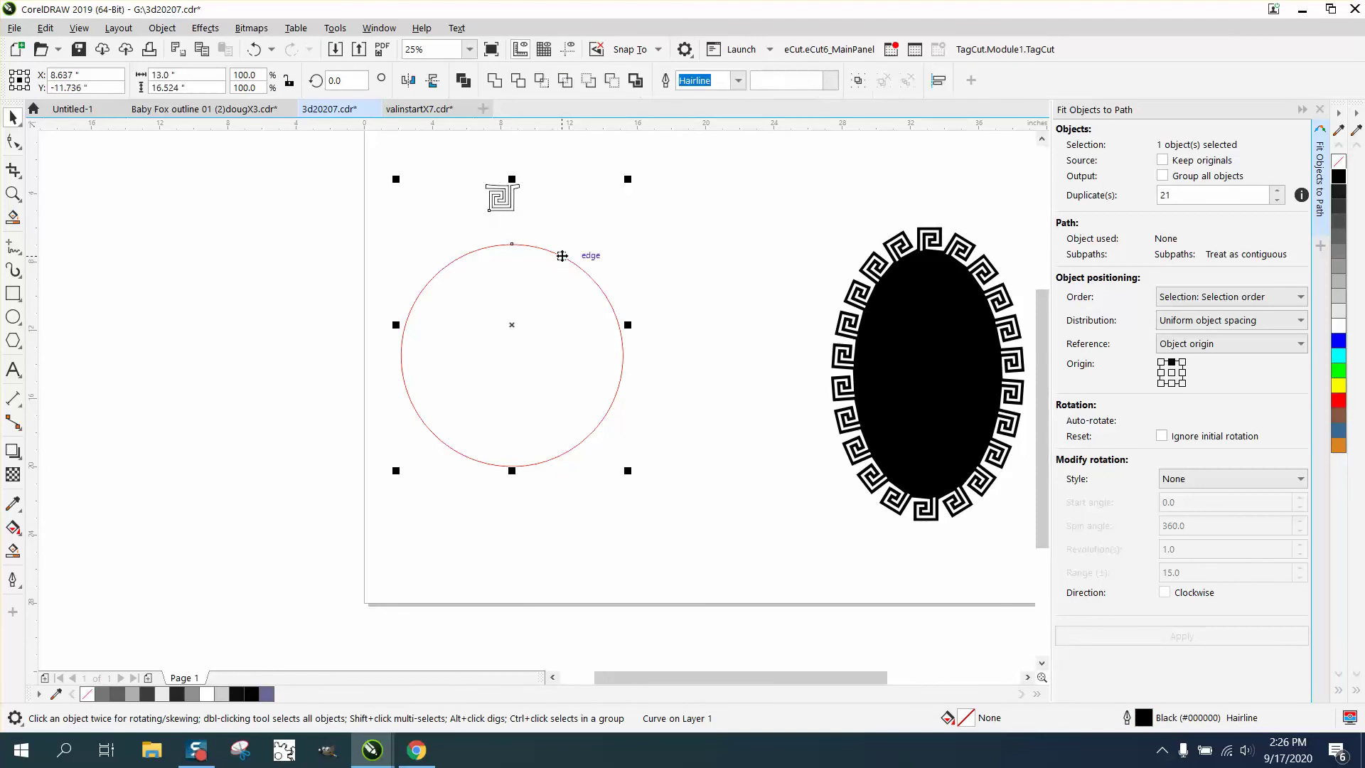
pyautogui.click(1182, 636)
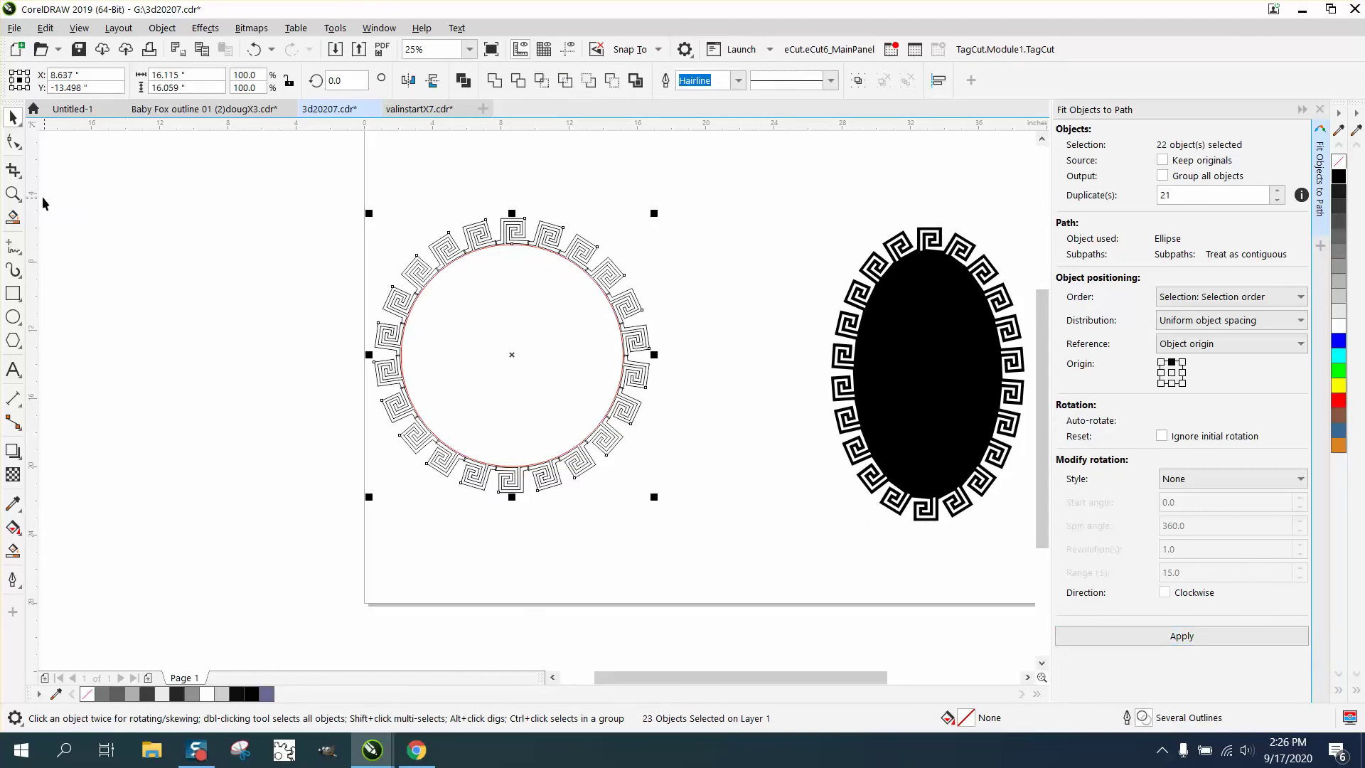
pyautogui.click(13, 194)
pyautogui.moveTo(464, 226); pyautogui.dragTo(576, 290)
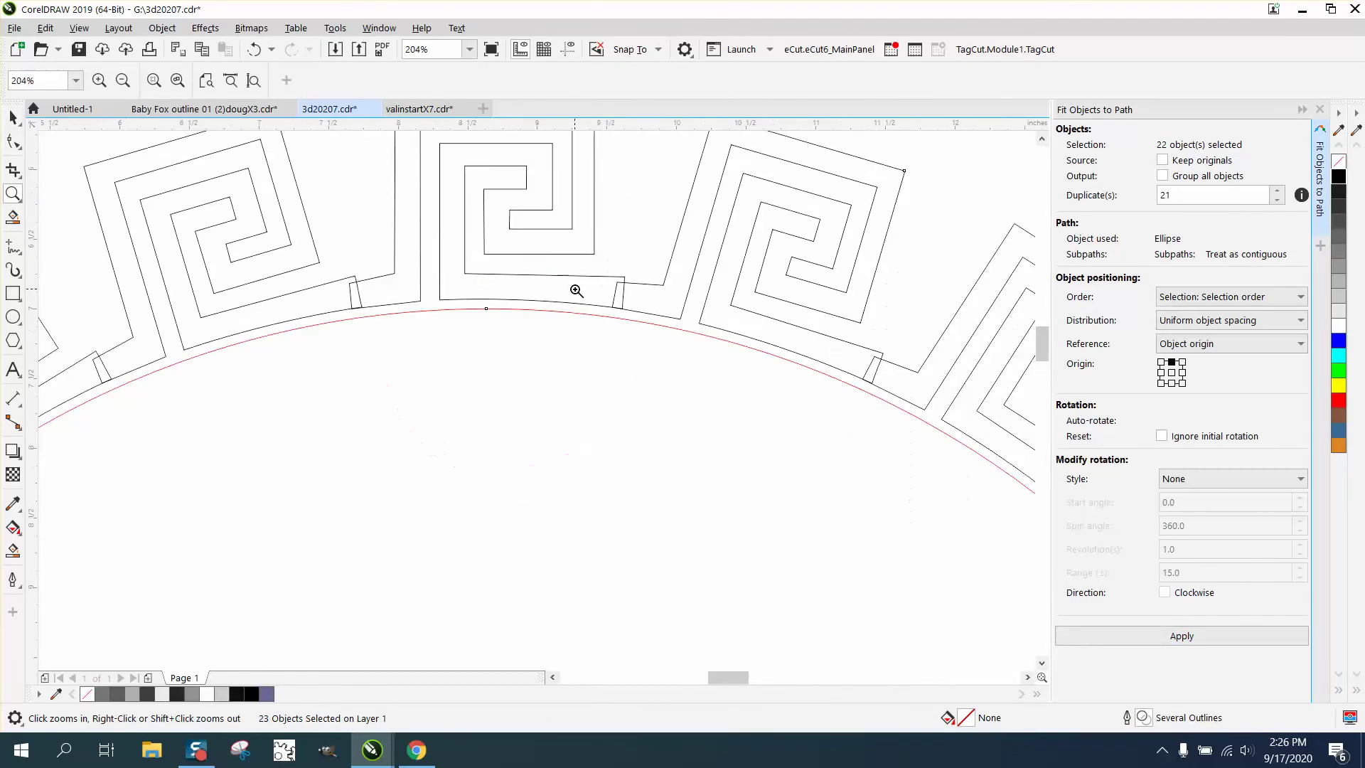
pyautogui.scroll(-4, 548, 280)
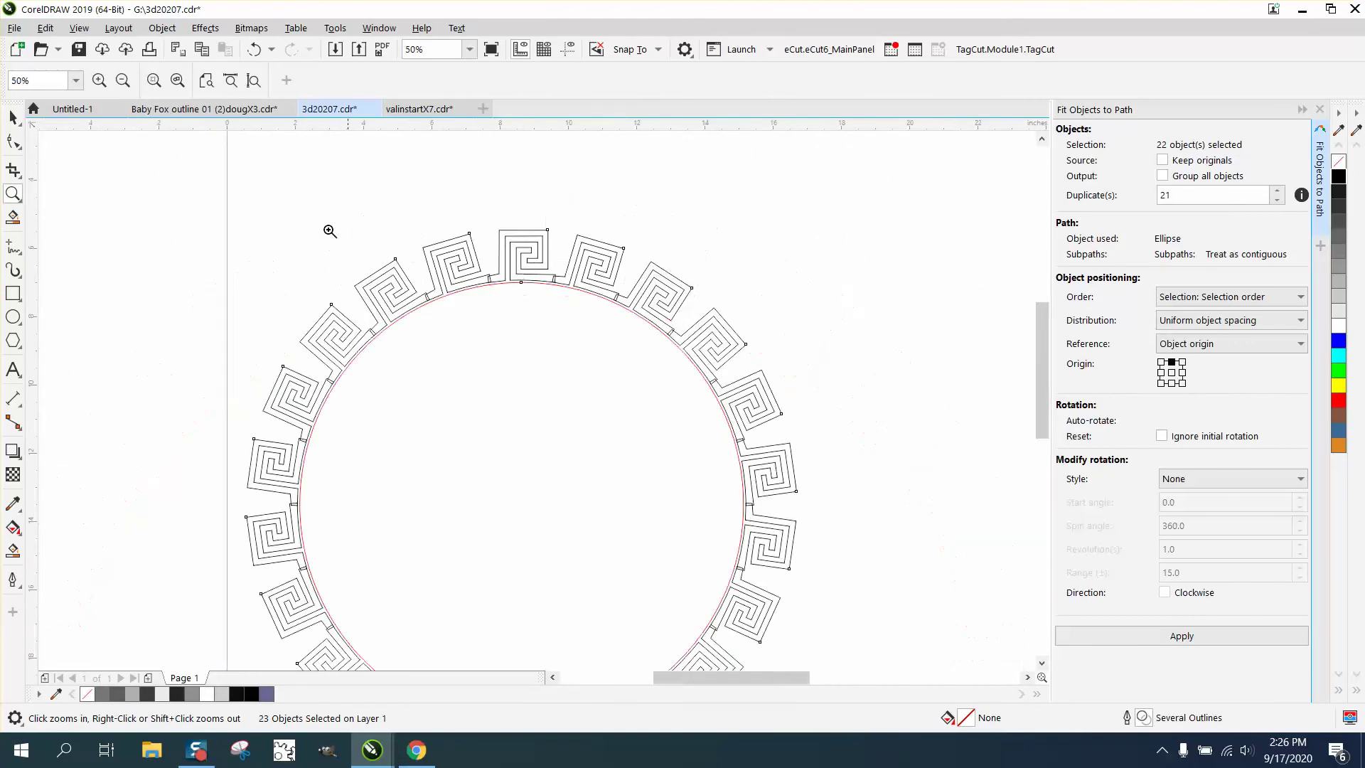
# Drag the red guide circle off the ring to the right.
pyautogui.click(13, 120)
pyautogui.scroll(-2, 390, 164)
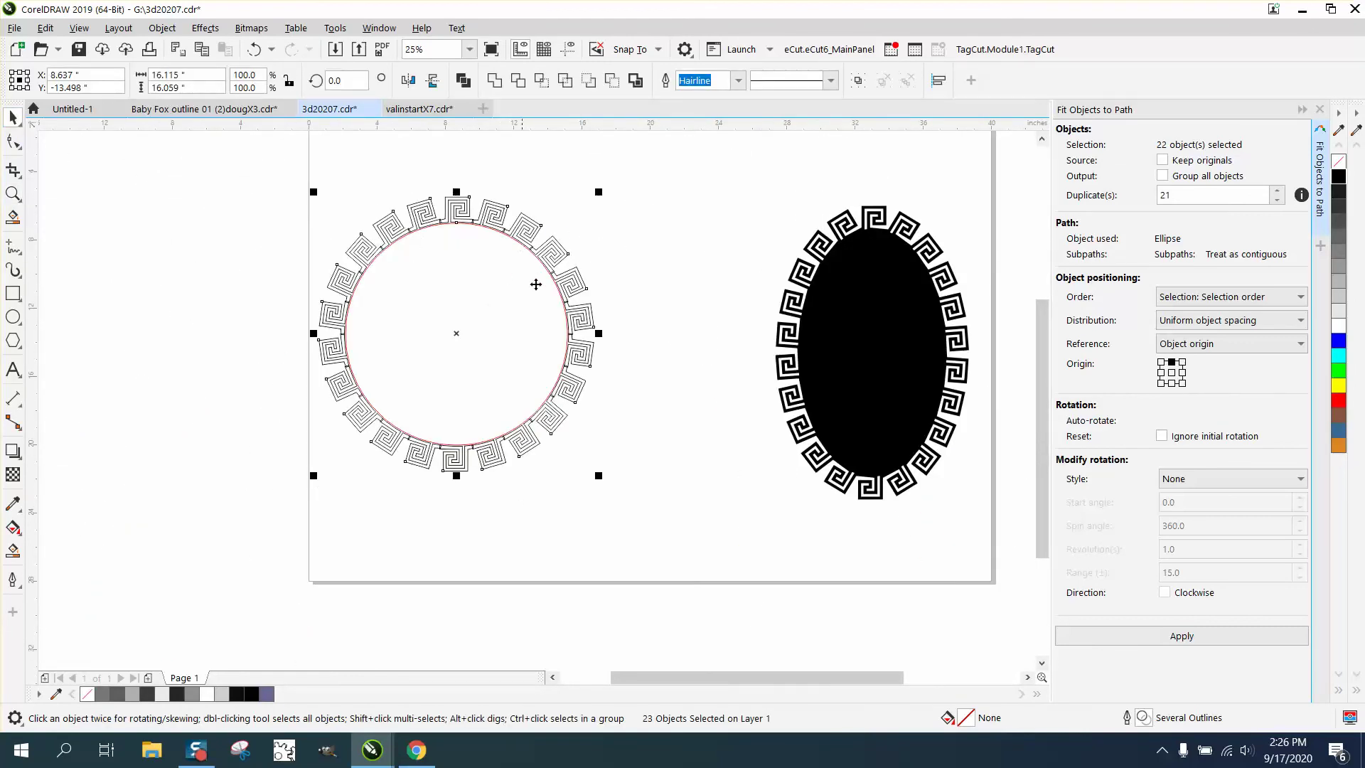
pyautogui.click(641, 208)
pyautogui.moveTo(508, 242); pyautogui.dragTo(952, 260)
pyautogui.moveTo(308, 165); pyautogui.dragTo(517, 444)
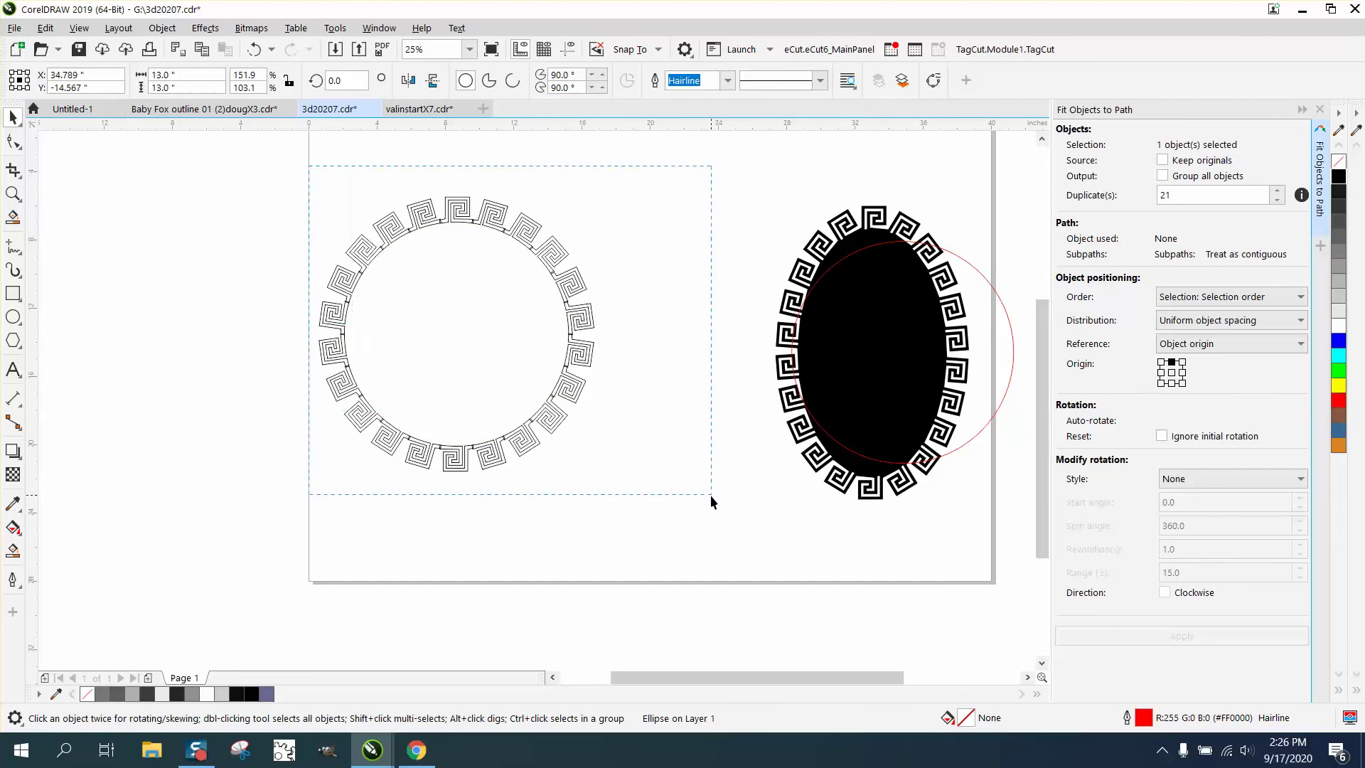
# Weld all 21 ring spirals into a single curve.
pyautogui.moveTo(710, 495); pyautogui.dragTo(710, 495)
pyautogui.click(493, 80)
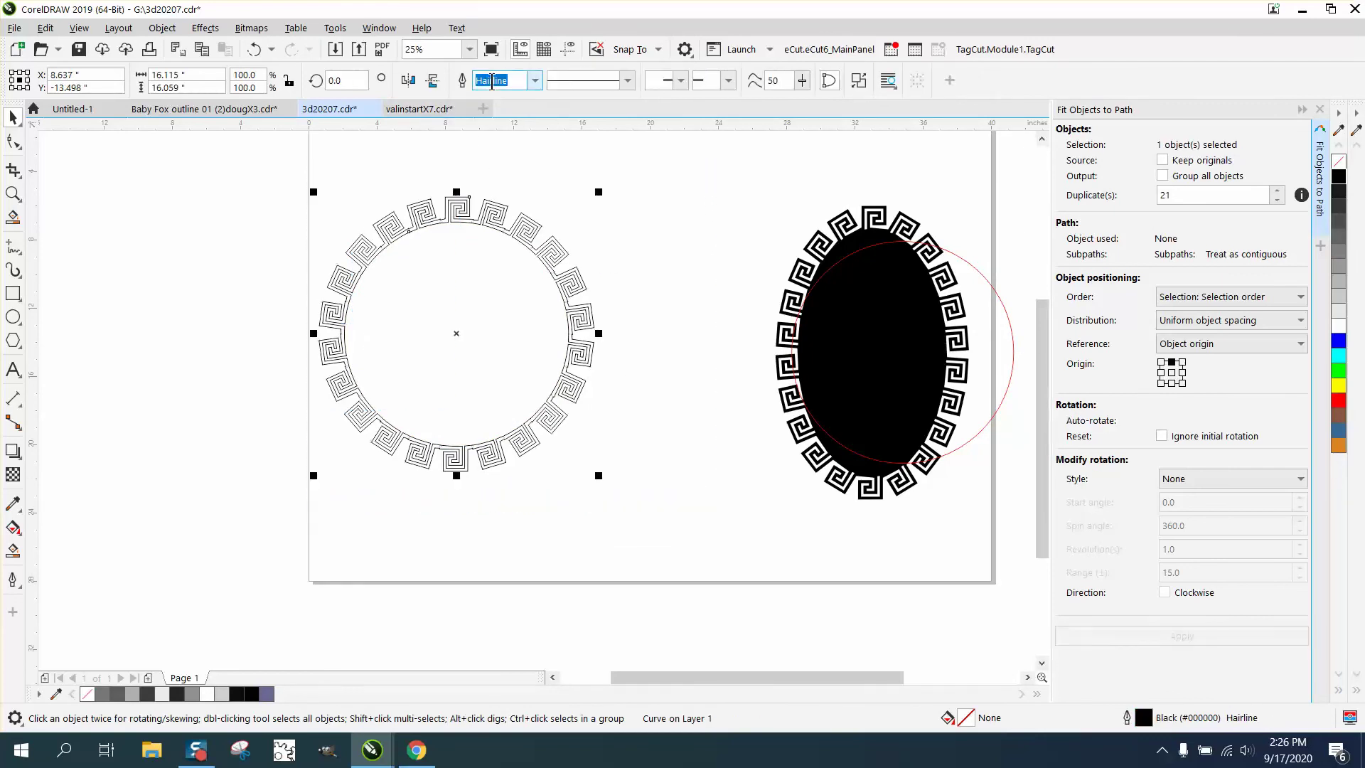
pyautogui.click(13, 194)
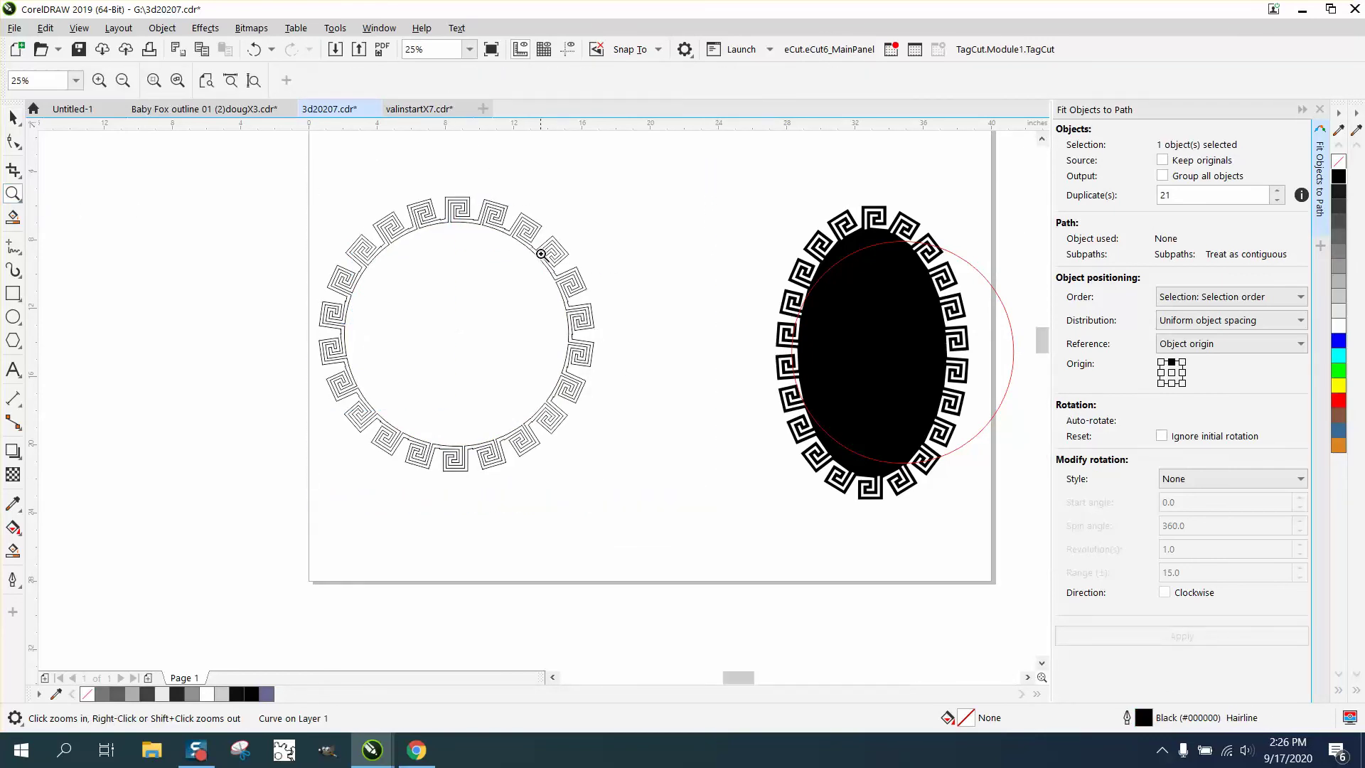
pyautogui.moveTo(541, 254); pyautogui.dragTo(483, 223)
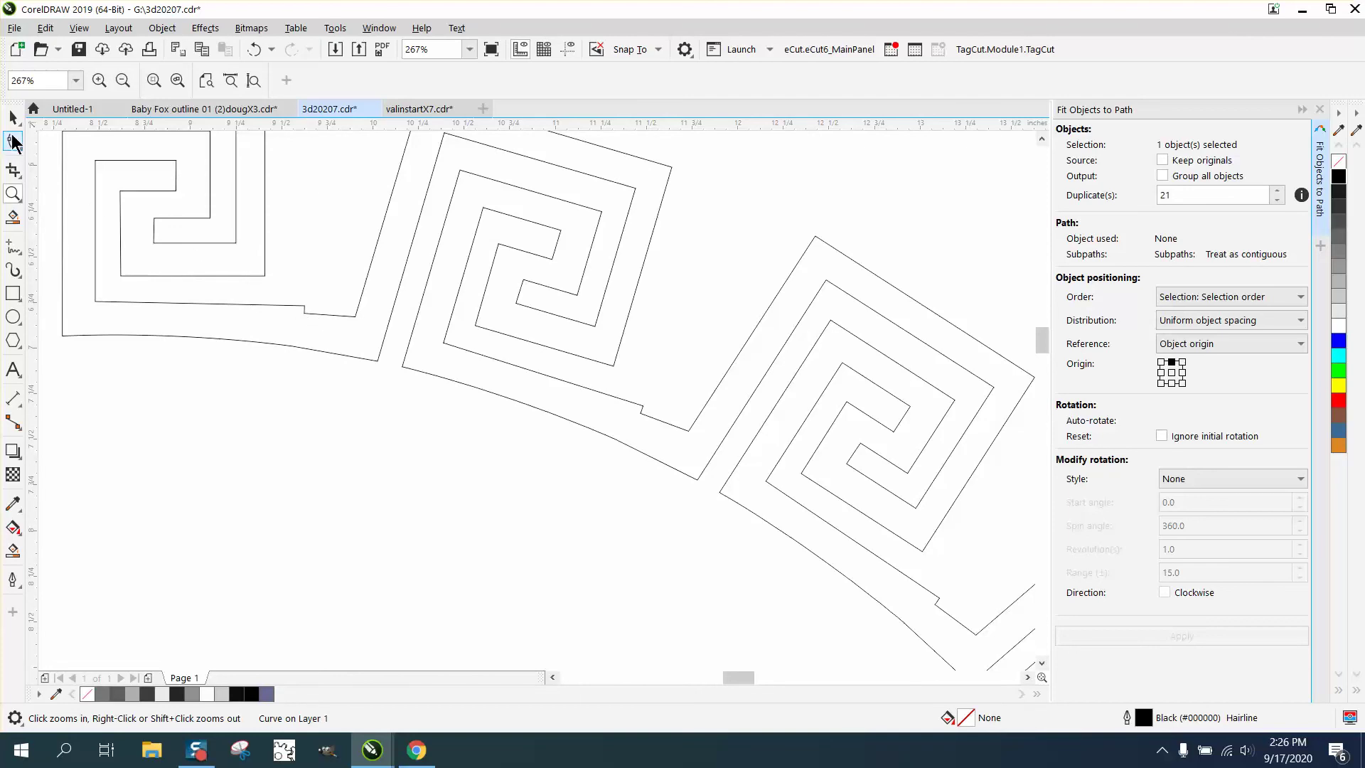
# Delete the doubled node pairs at the first three joints of the welded ring.
pyautogui.click(14, 143)
pyautogui.click(304, 306)
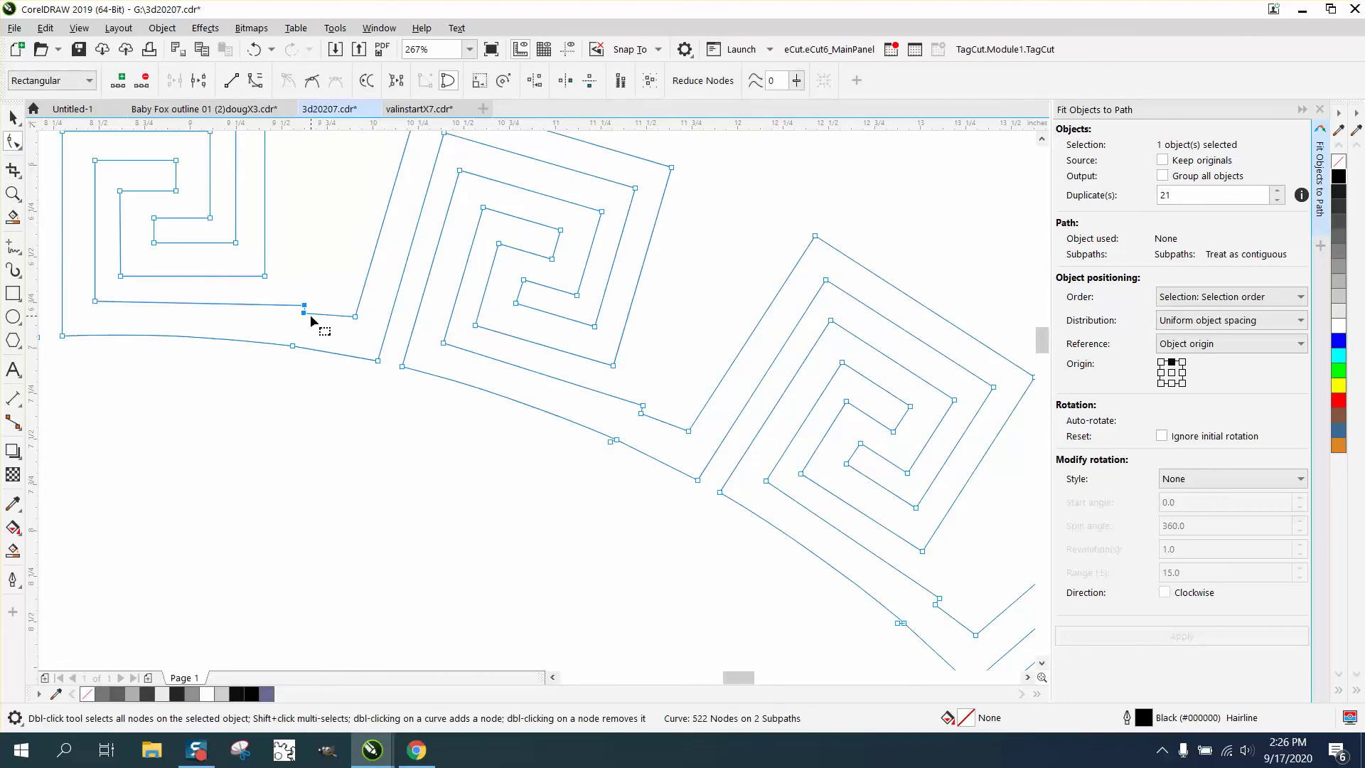
pyautogui.press('Delete')
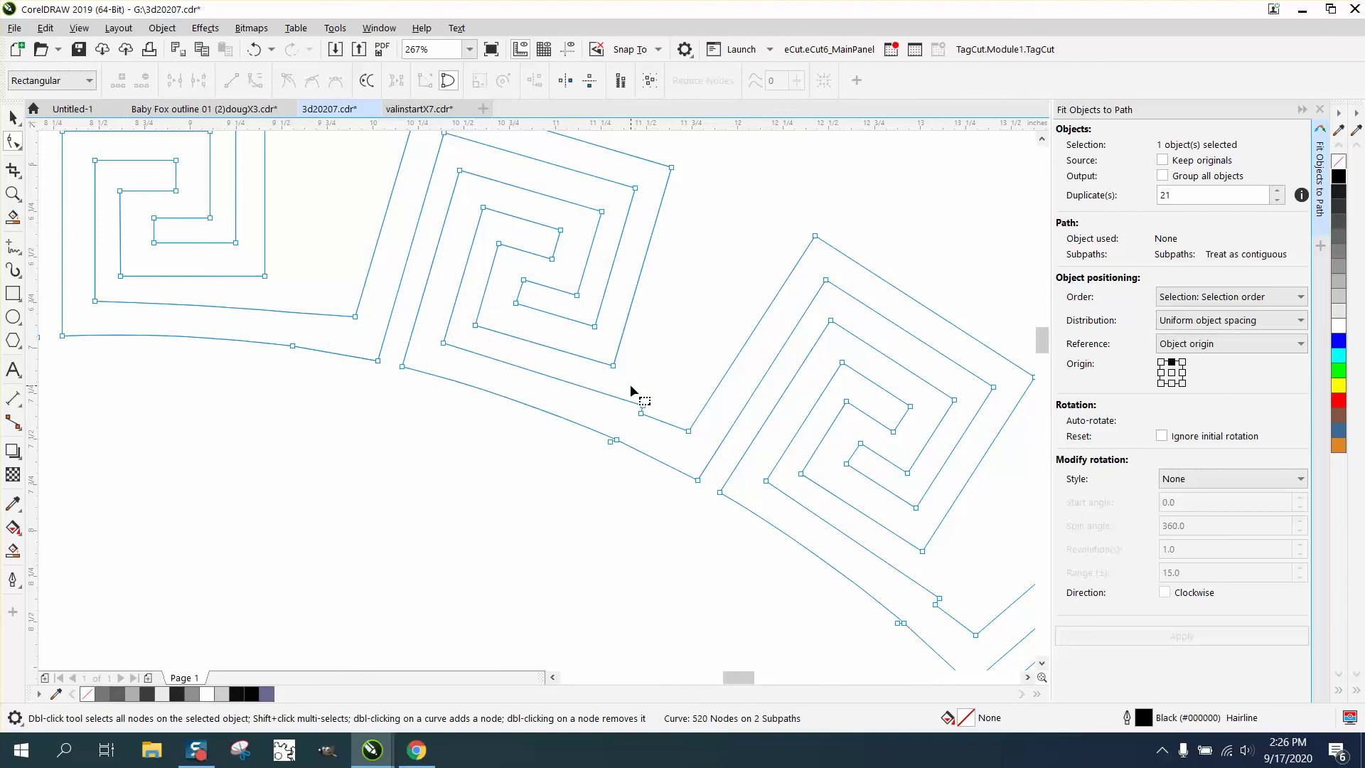
pyautogui.moveTo(630, 384); pyautogui.dragTo(665, 424)
pyautogui.press('Delete')
pyautogui.scroll(-3, 615, 377)
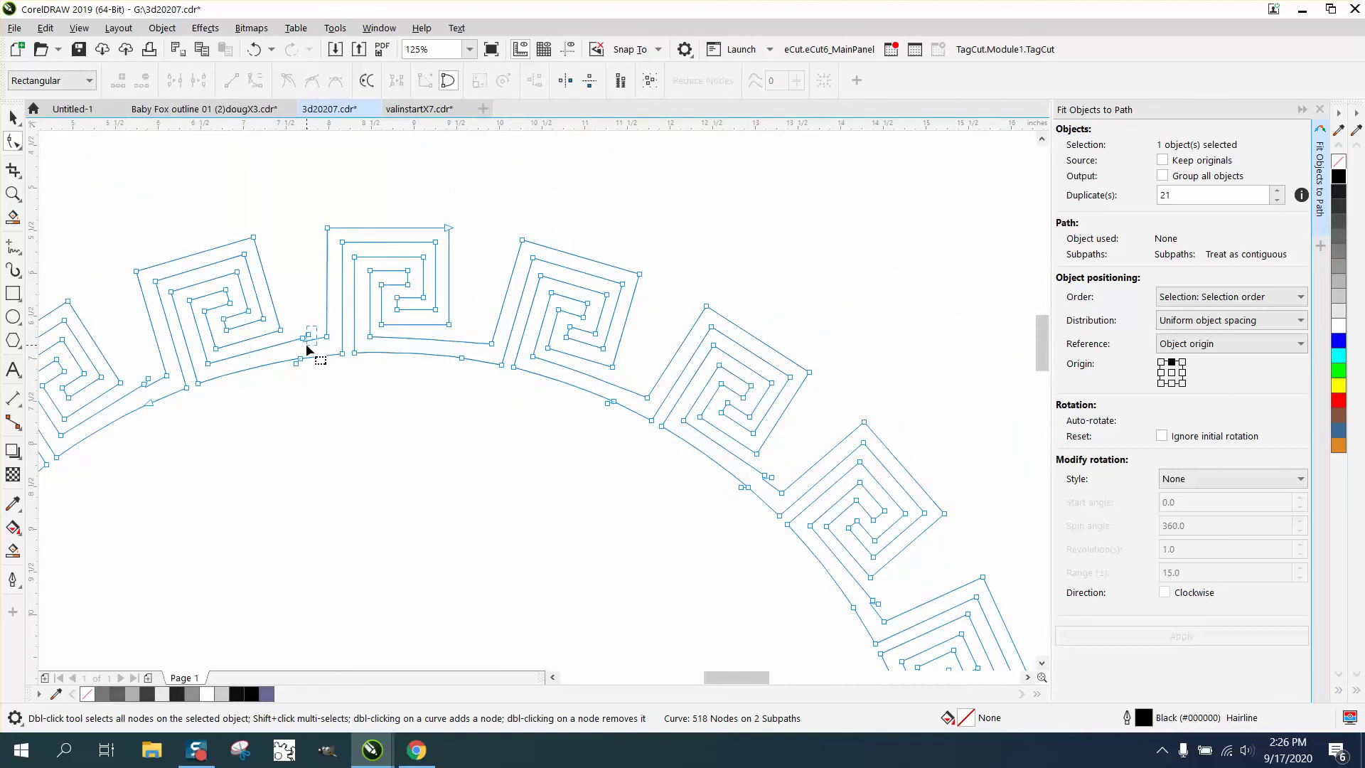
pyautogui.moveTo(313, 329); pyautogui.dragTo(296, 353)
pyautogui.press('Delete')
pyautogui.scroll(-2, 534, 415)
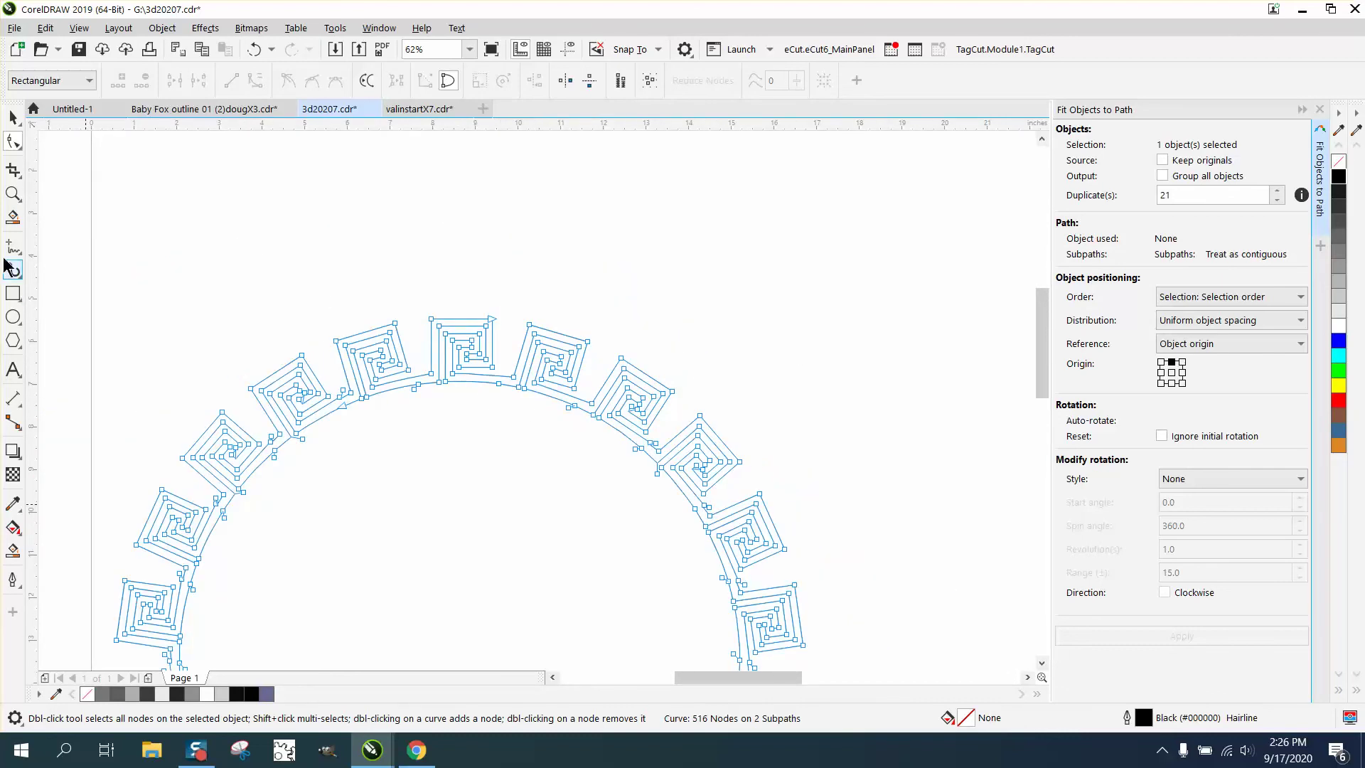
# Remove the remaining close node pairs at further joints to straighten the edge.
pyautogui.click(13, 194)
pyautogui.scroll(4, 263, 396)
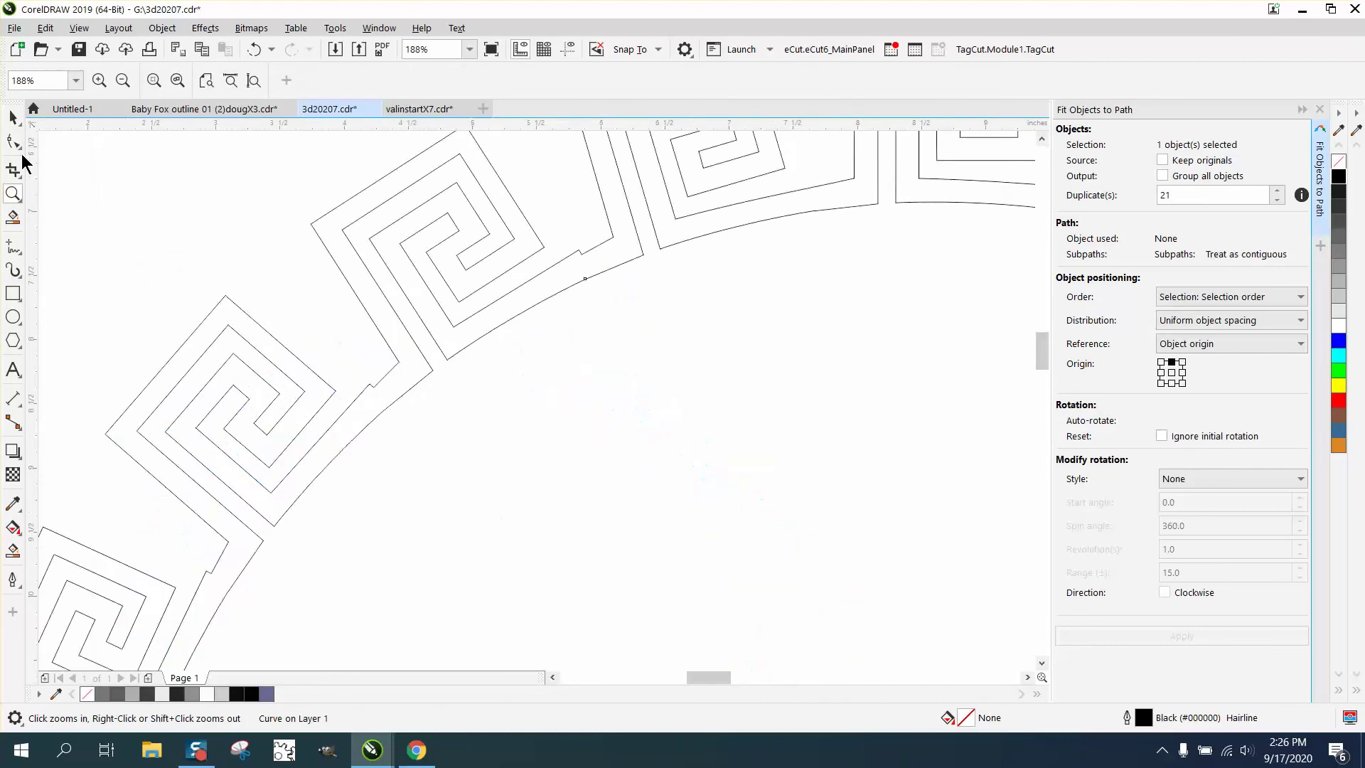
pyautogui.click(13, 141)
pyautogui.moveTo(369, 361); pyautogui.dragTo(387, 409)
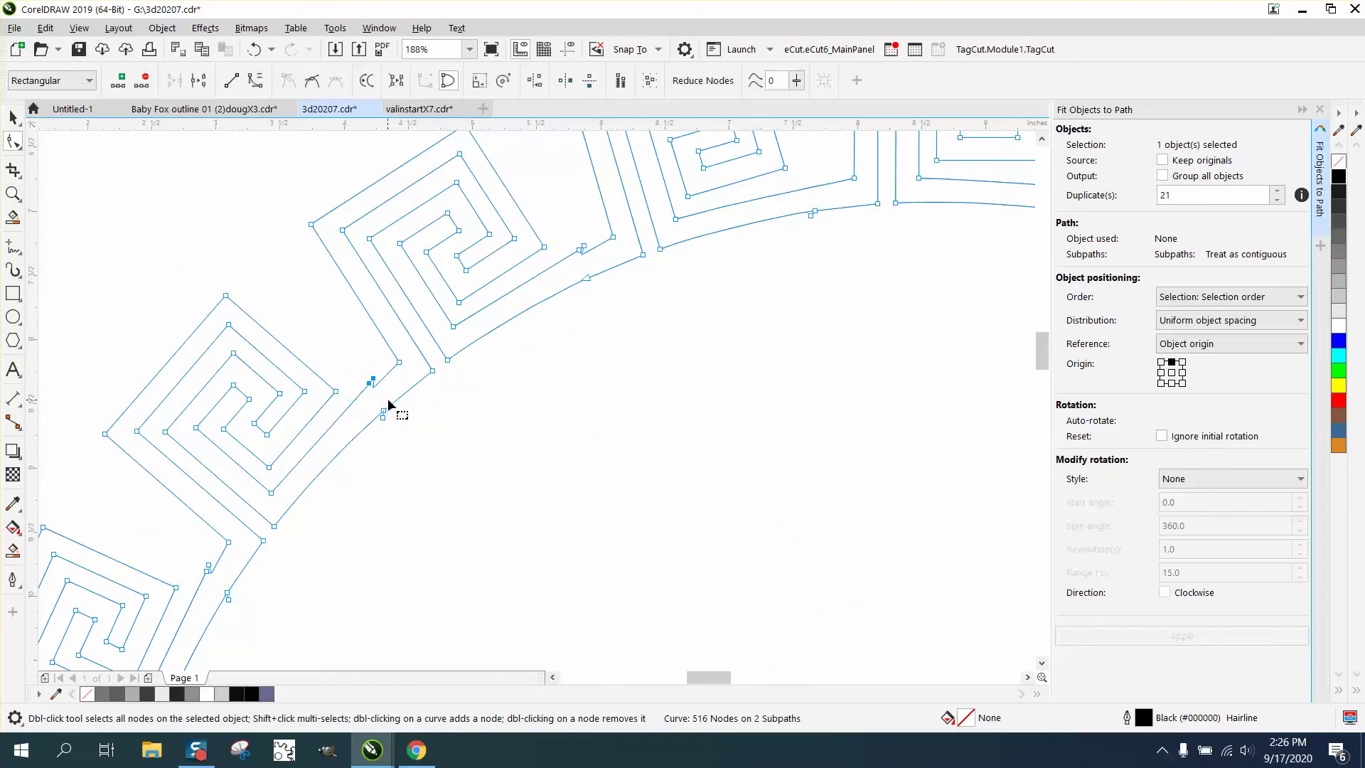
pyautogui.press('Delete')
pyautogui.moveTo(569, 240); pyautogui.dragTo(604, 273)
pyautogui.press('Delete')
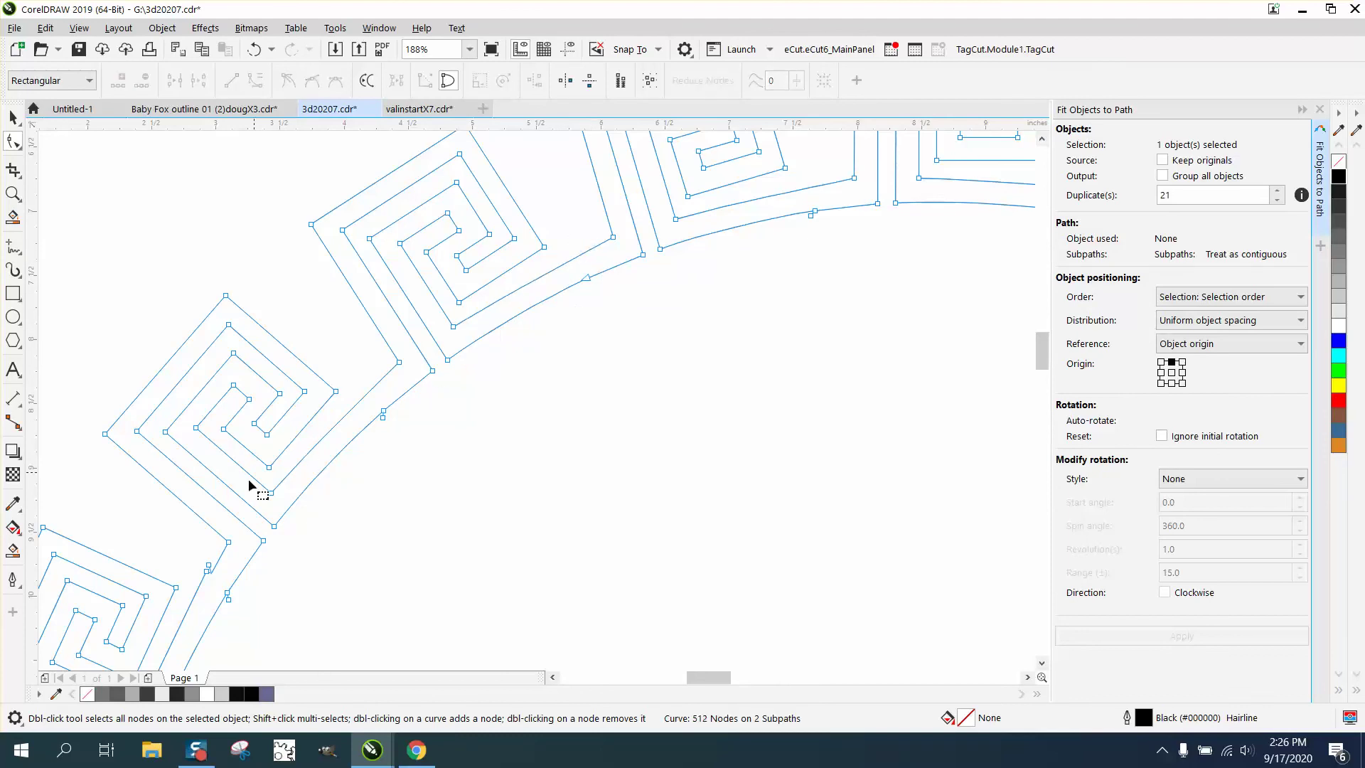
pyautogui.moveTo(222, 584); pyautogui.dragTo(227, 587)
pyautogui.press('Delete')
pyautogui.scroll(-6, 242, 583)
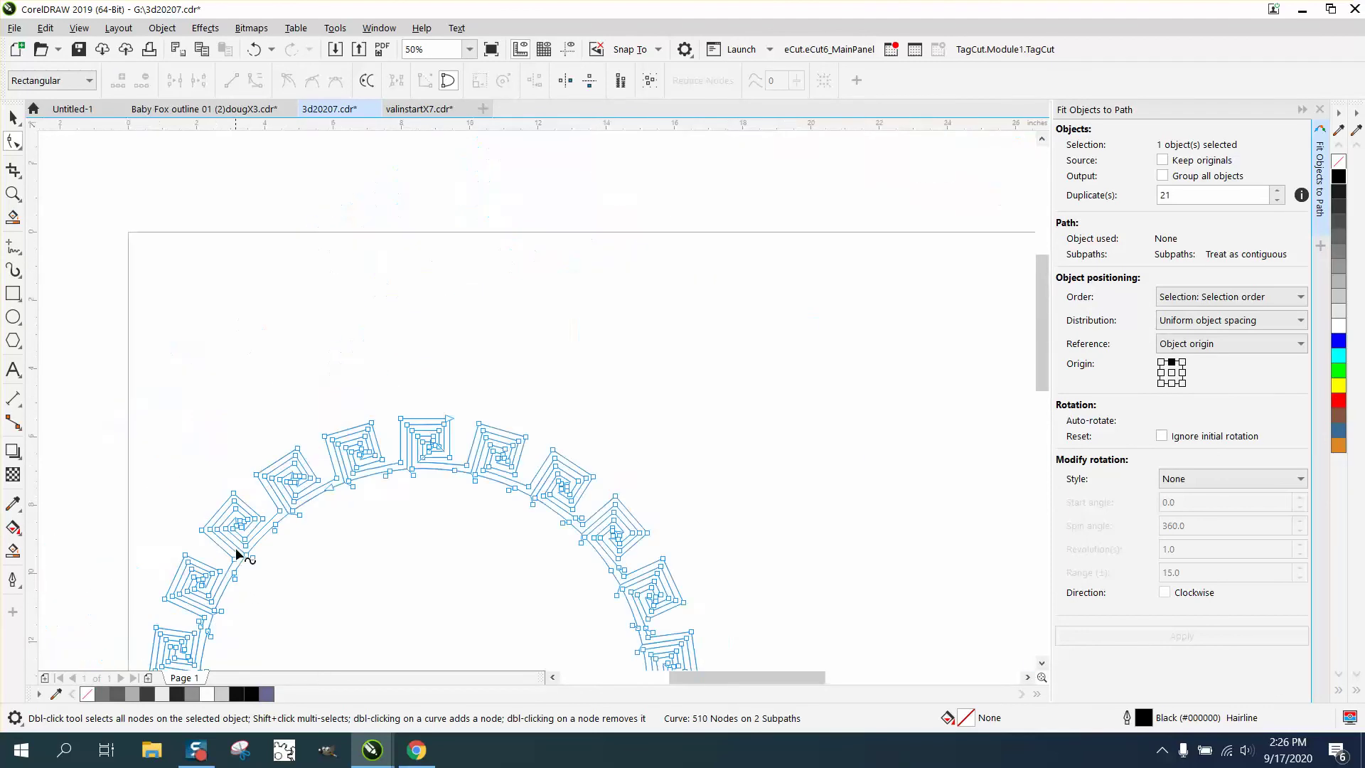
# Narrow the welded ring's width to 13", then to 12", keeping its 16.059" height, and zoom in on the oval.
pyautogui.click(13, 194)
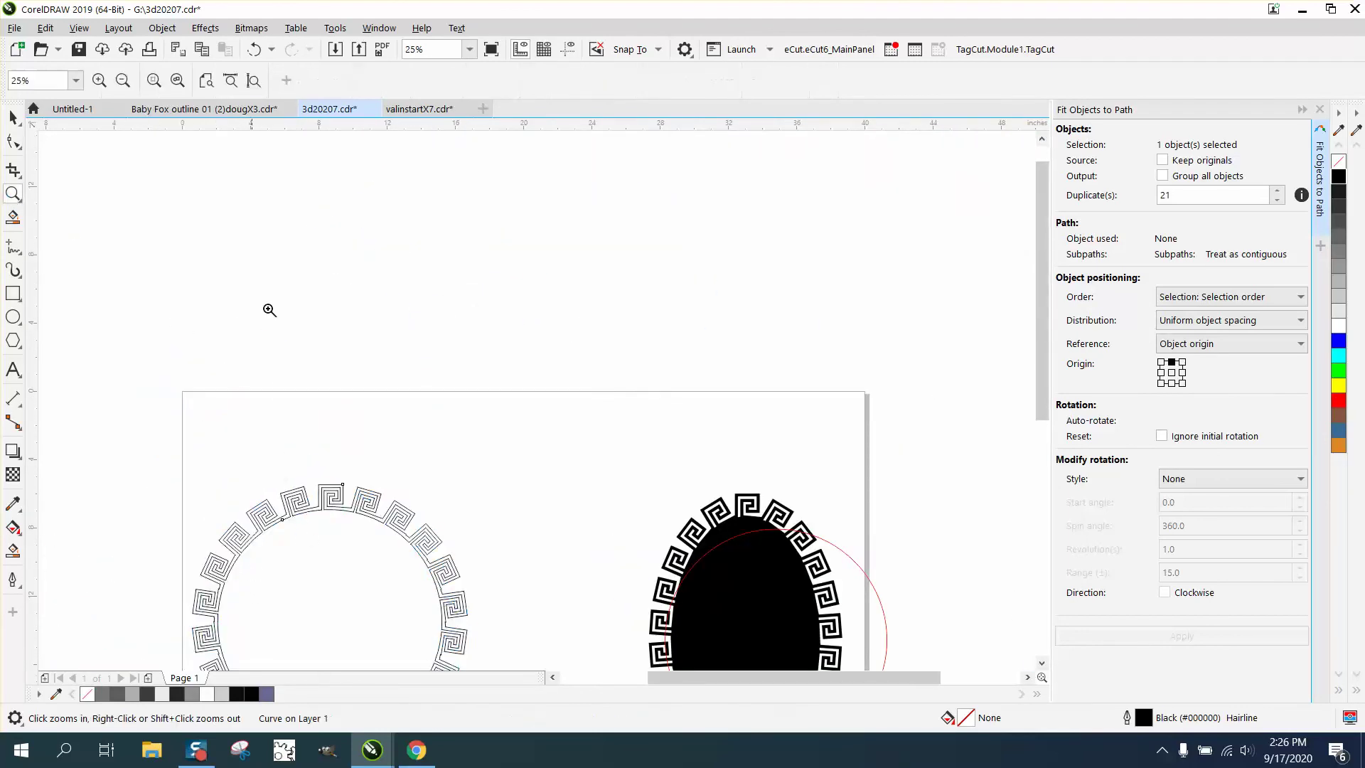
pyautogui.rightClick(268, 308)
pyautogui.click(13, 118)
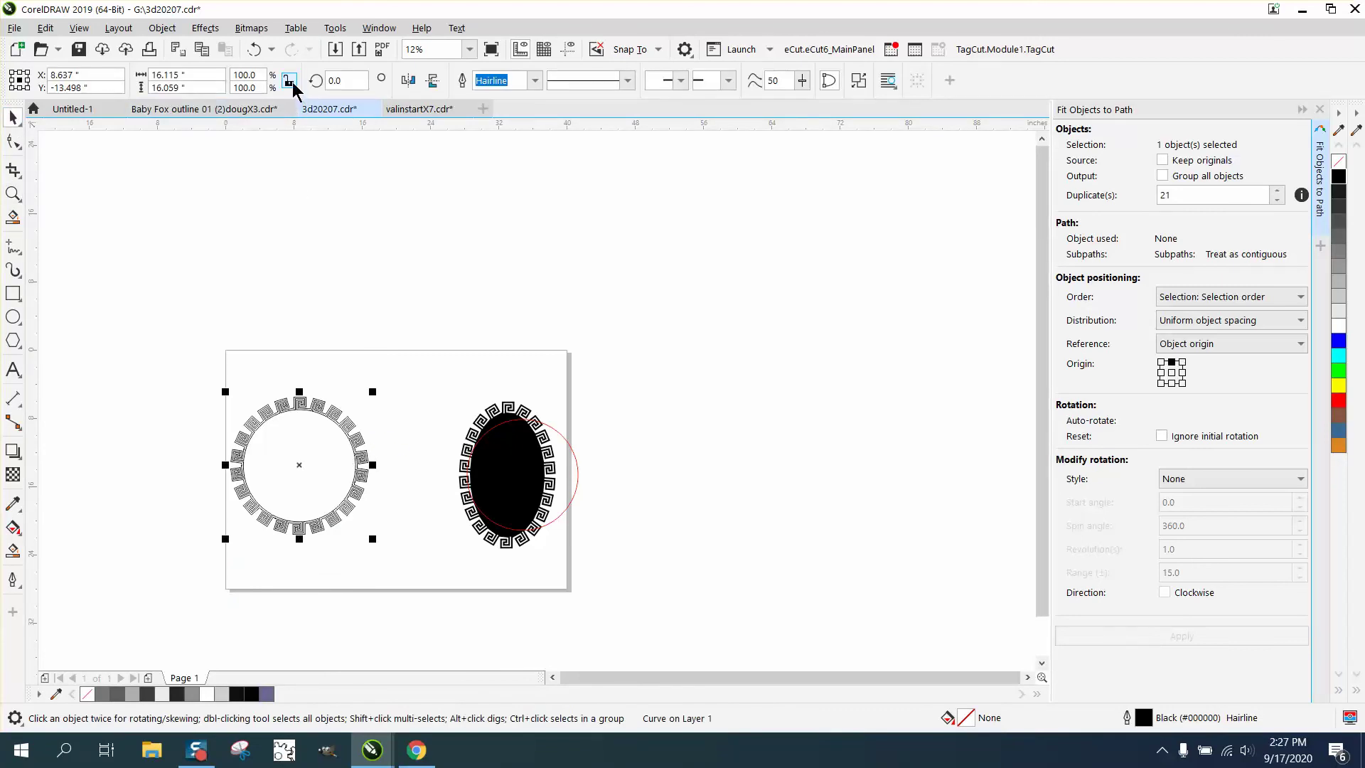
pyautogui.click(169, 81)
pyautogui.write('13')
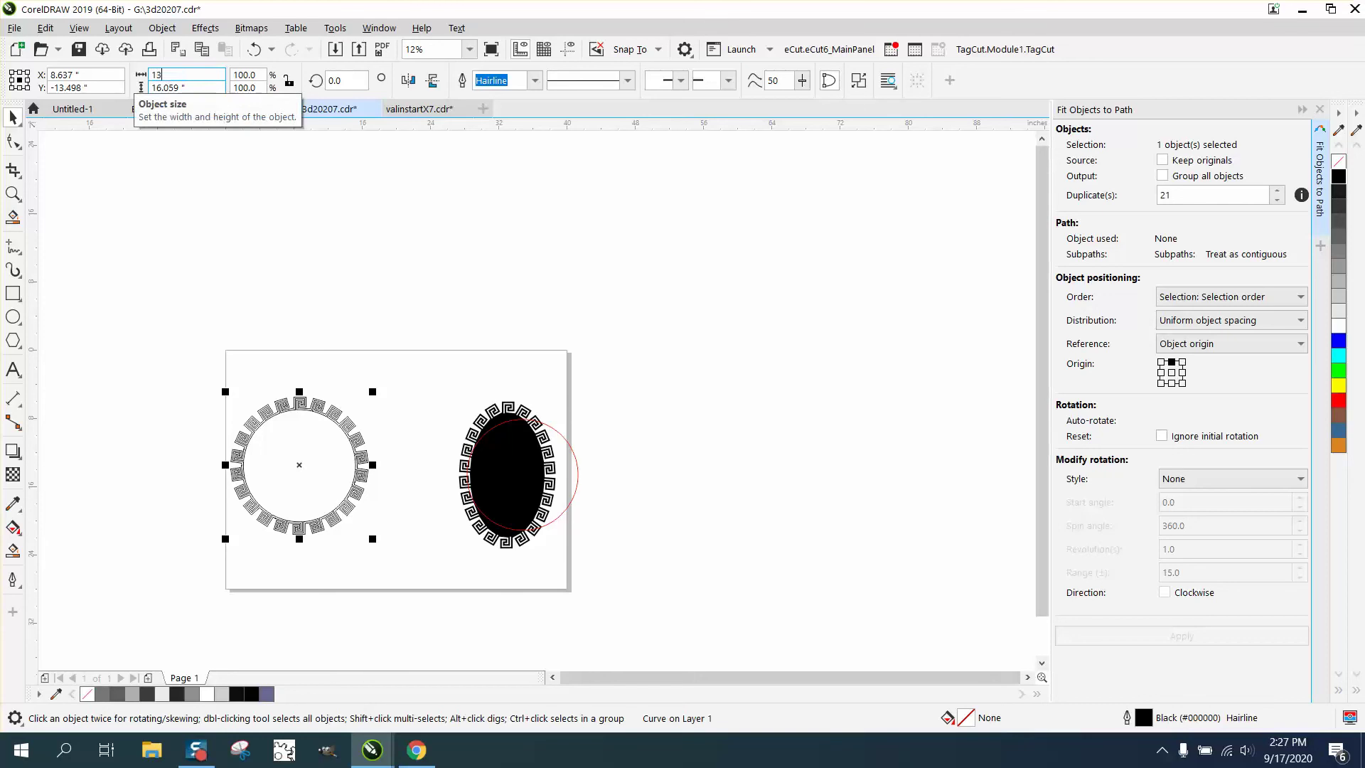
pyautogui.press('Return')
pyautogui.moveTo(175, 74); pyautogui.dragTo(129, 78)
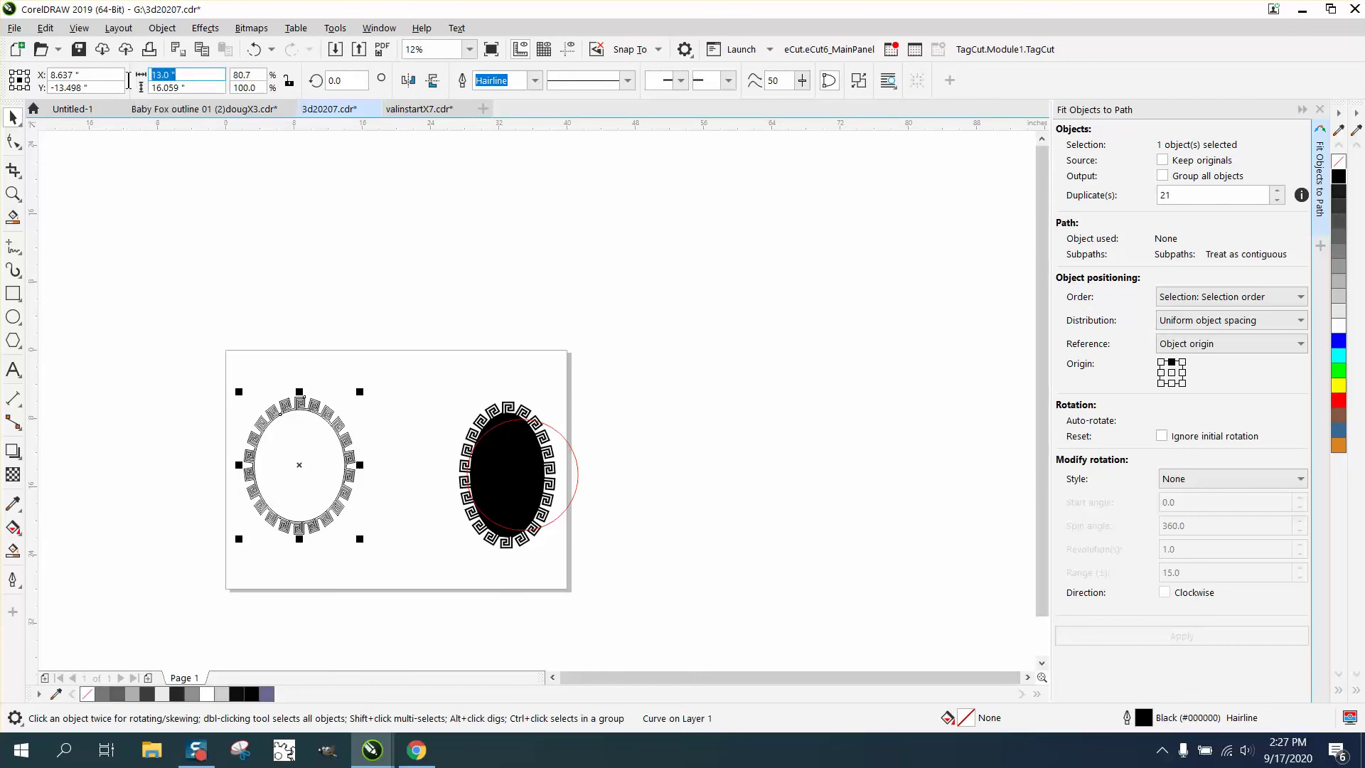
pyautogui.write('12')
pyautogui.press('Return')
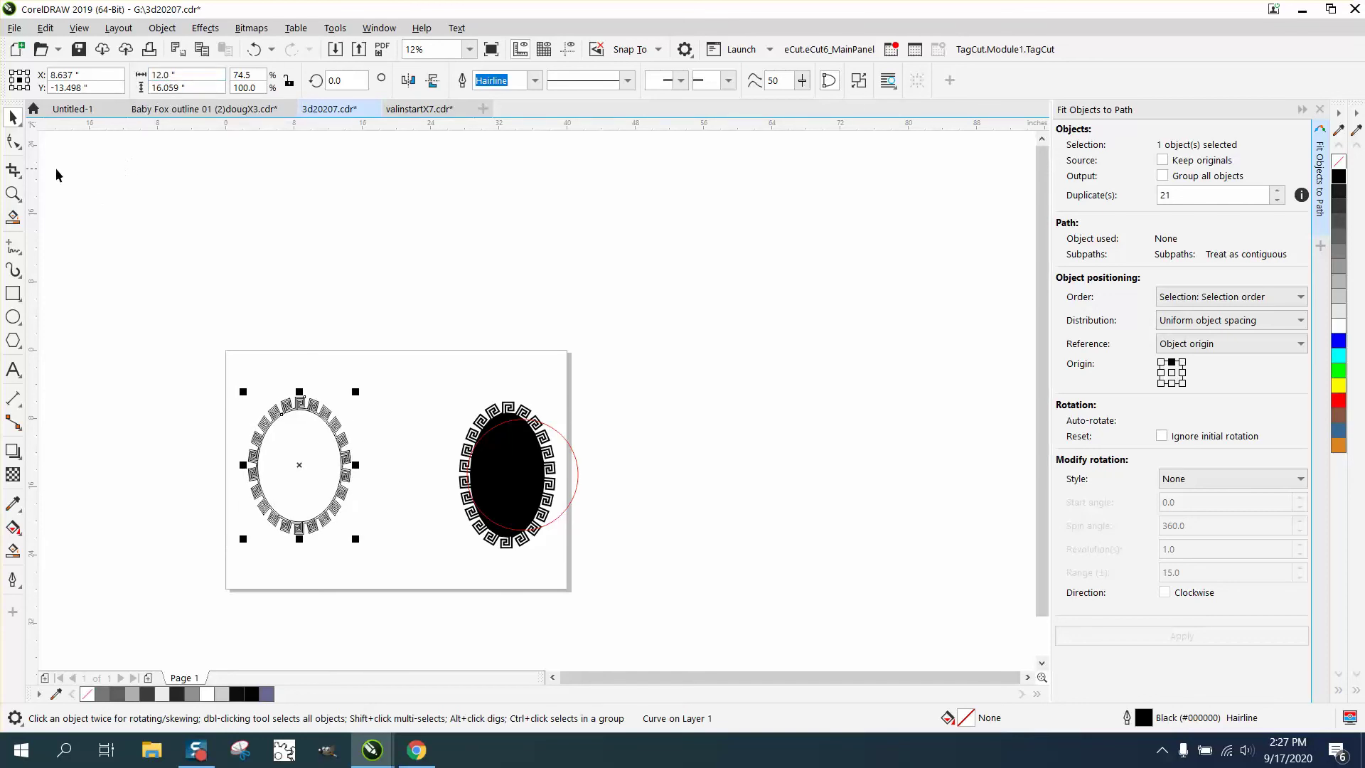
pyautogui.click(13, 193)
pyautogui.moveTo(229, 342); pyautogui.dragTo(431, 563)
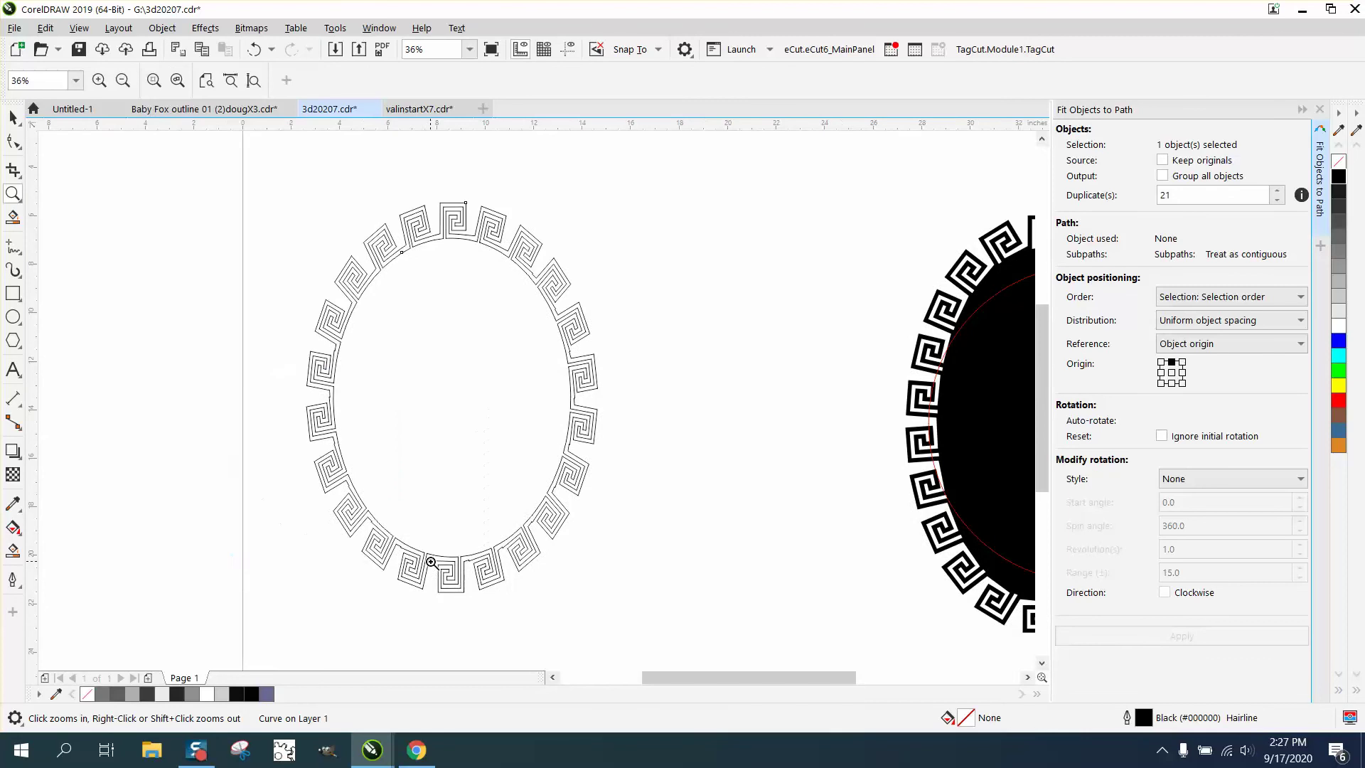
pyautogui.moveTo(557, 369); pyautogui.dragTo(686, 463)
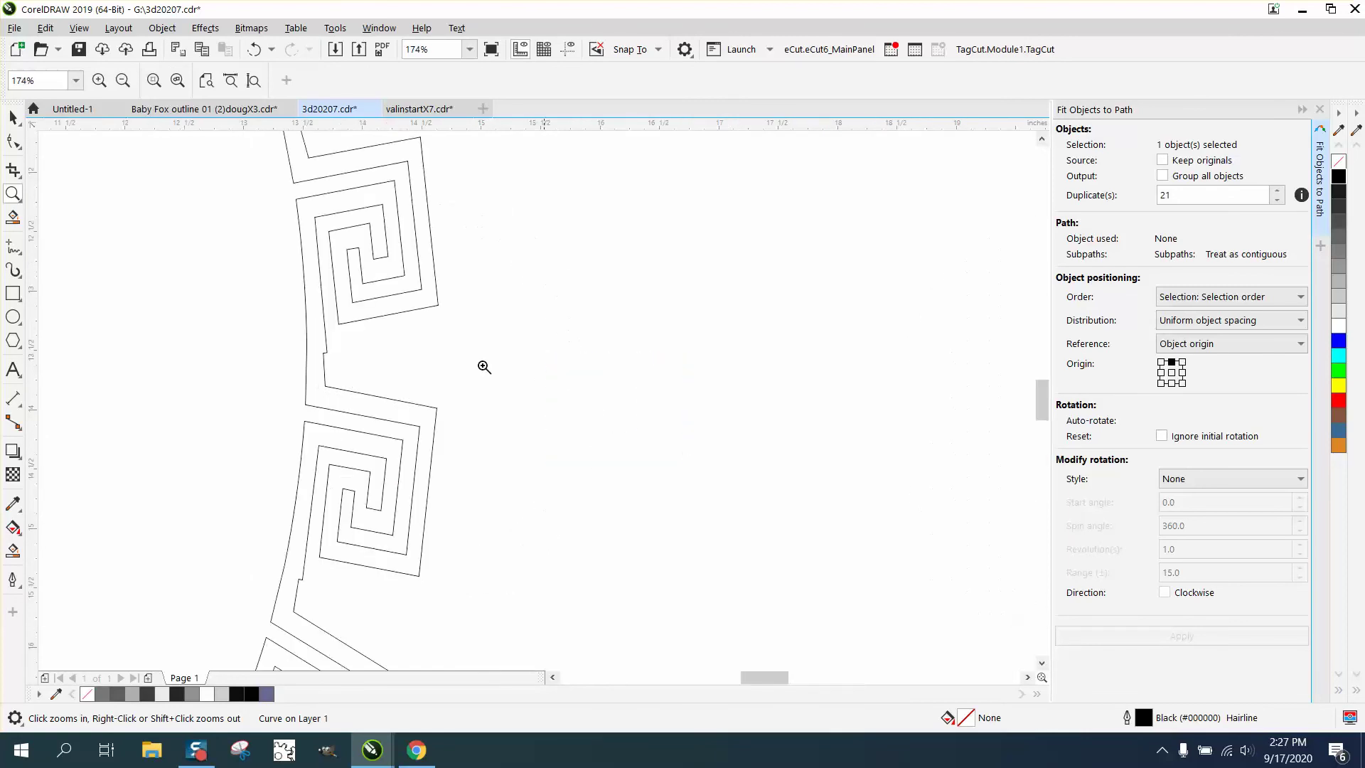
pyautogui.rightClick(386, 334)
pyautogui.rightClick(387, 337)
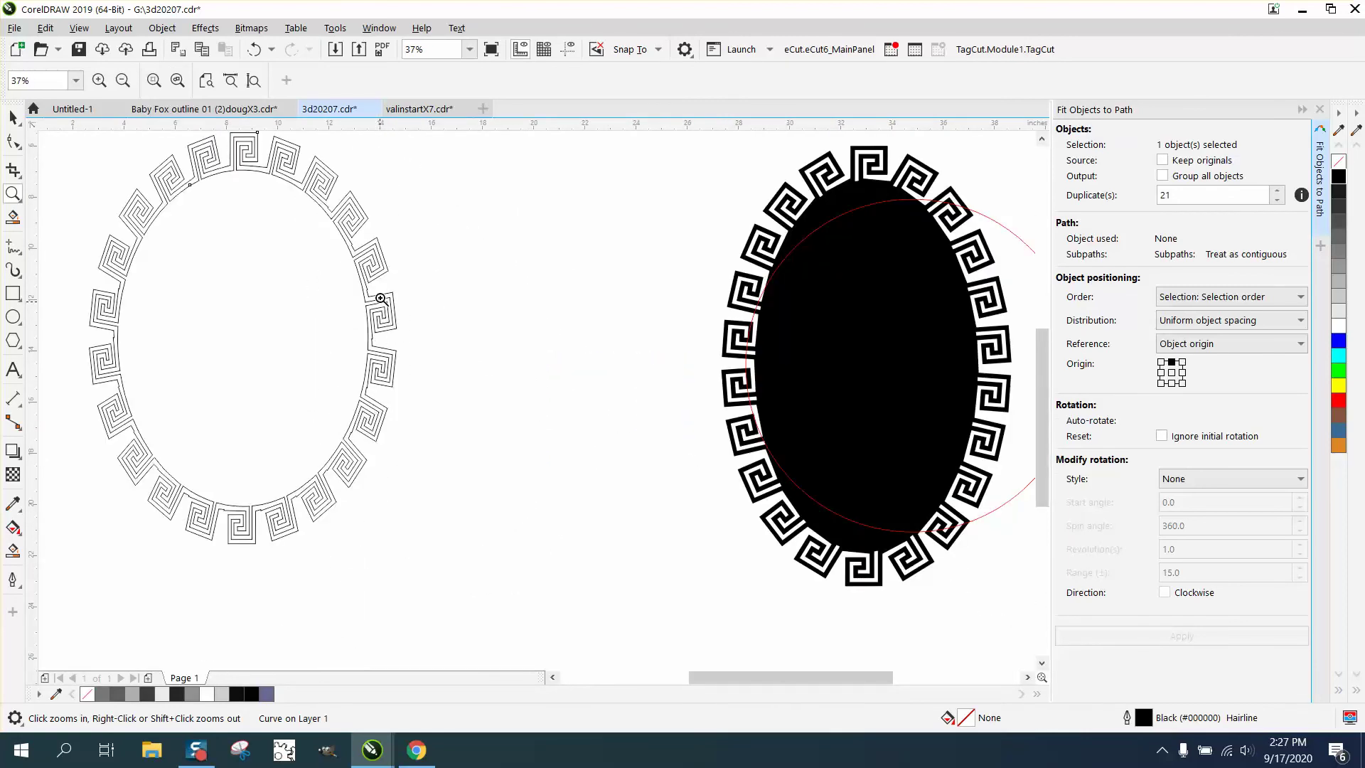
# Smart-fill the Greek-key oval border with solid black and deselect it.
pyautogui.click(14, 553)
pyautogui.click(160, 468)
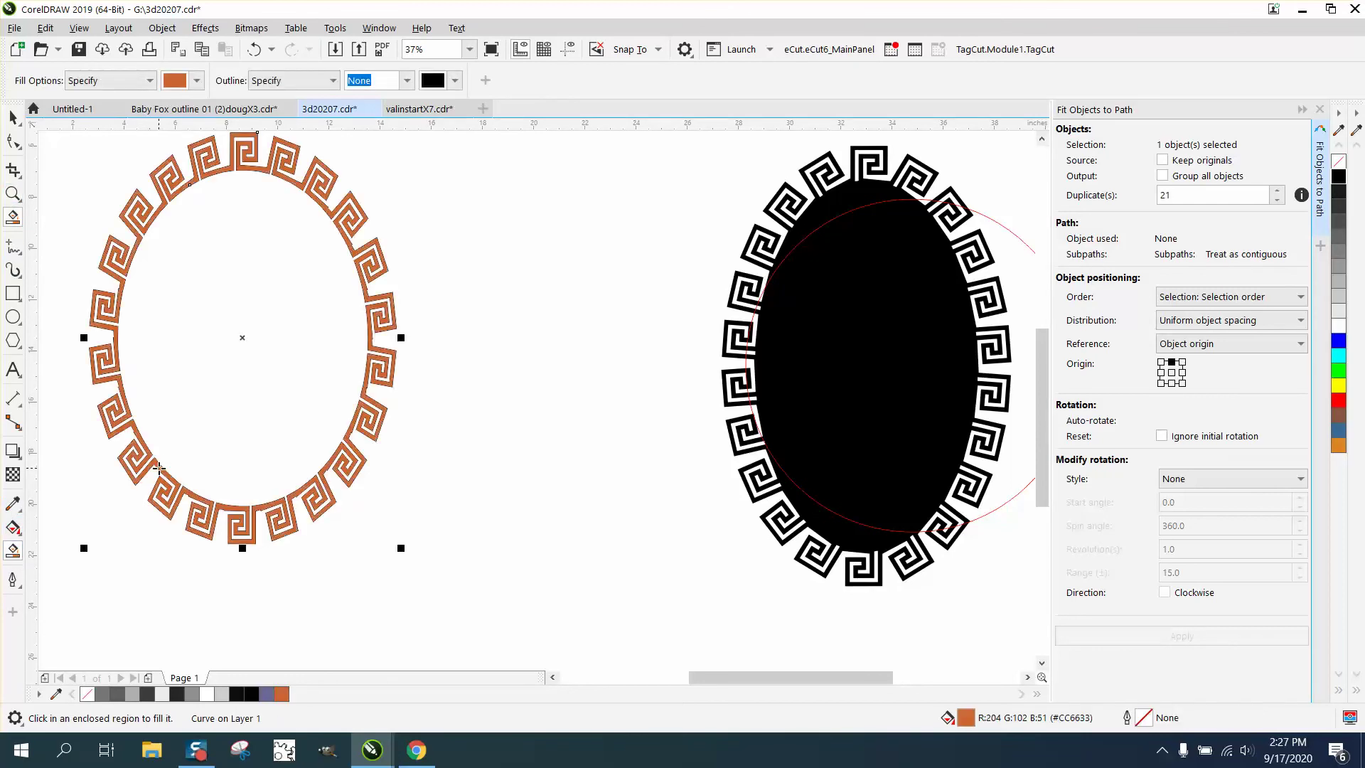
pyautogui.click(1339, 177)
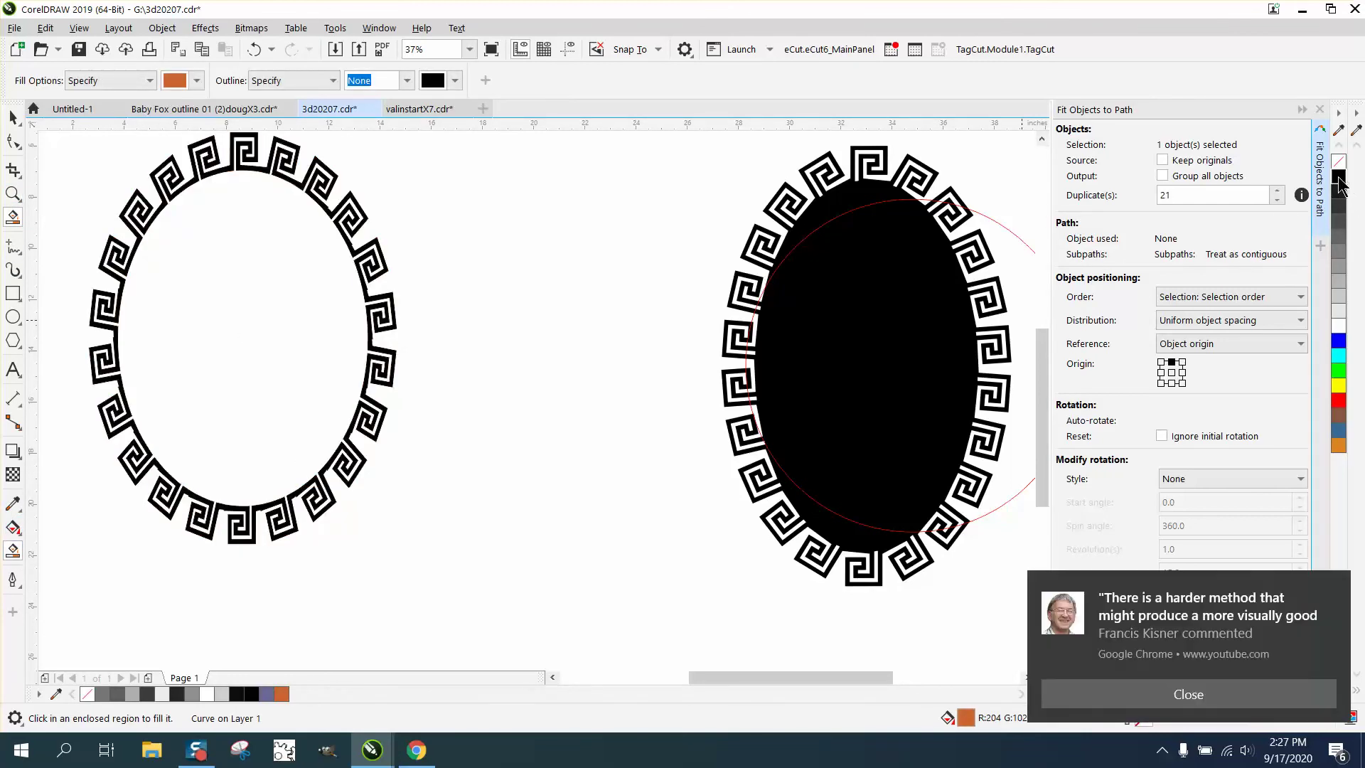
pyautogui.click(14, 118)
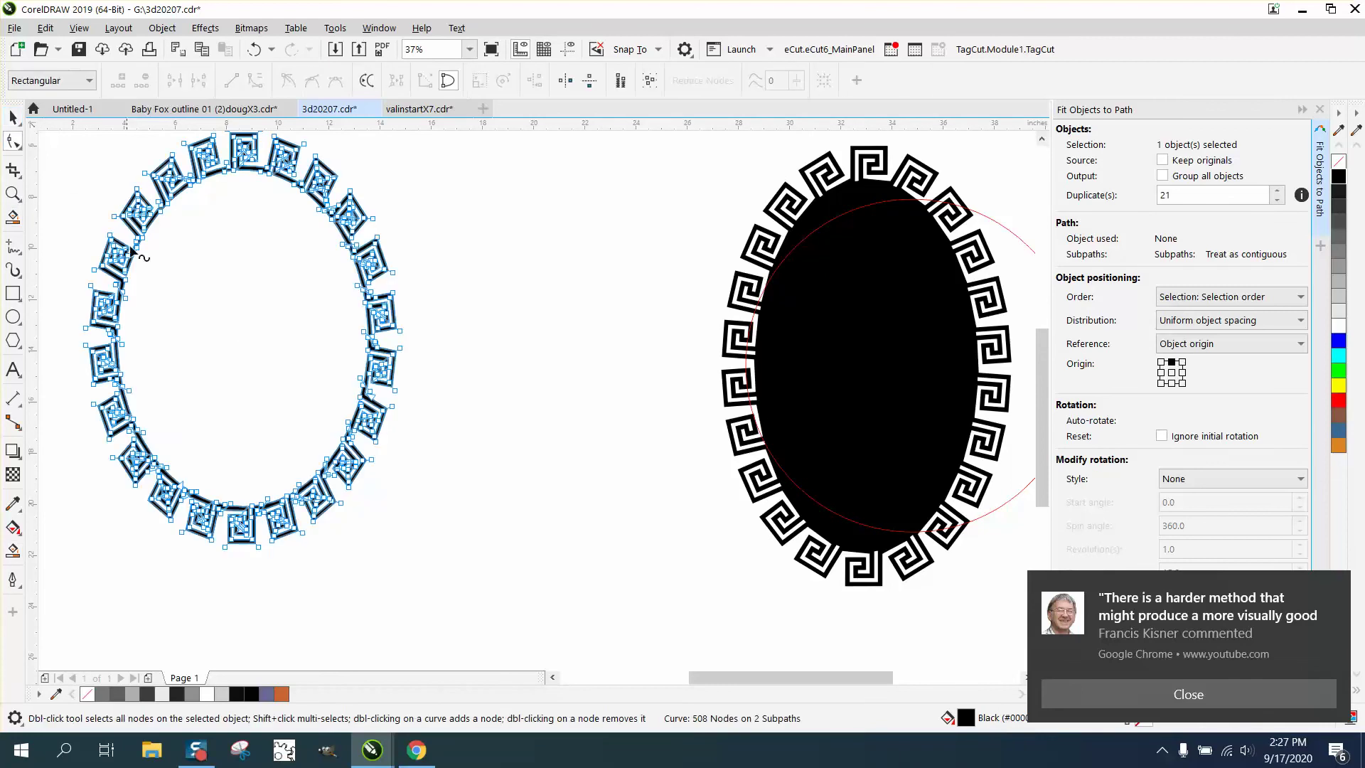
pyautogui.click(443, 314)
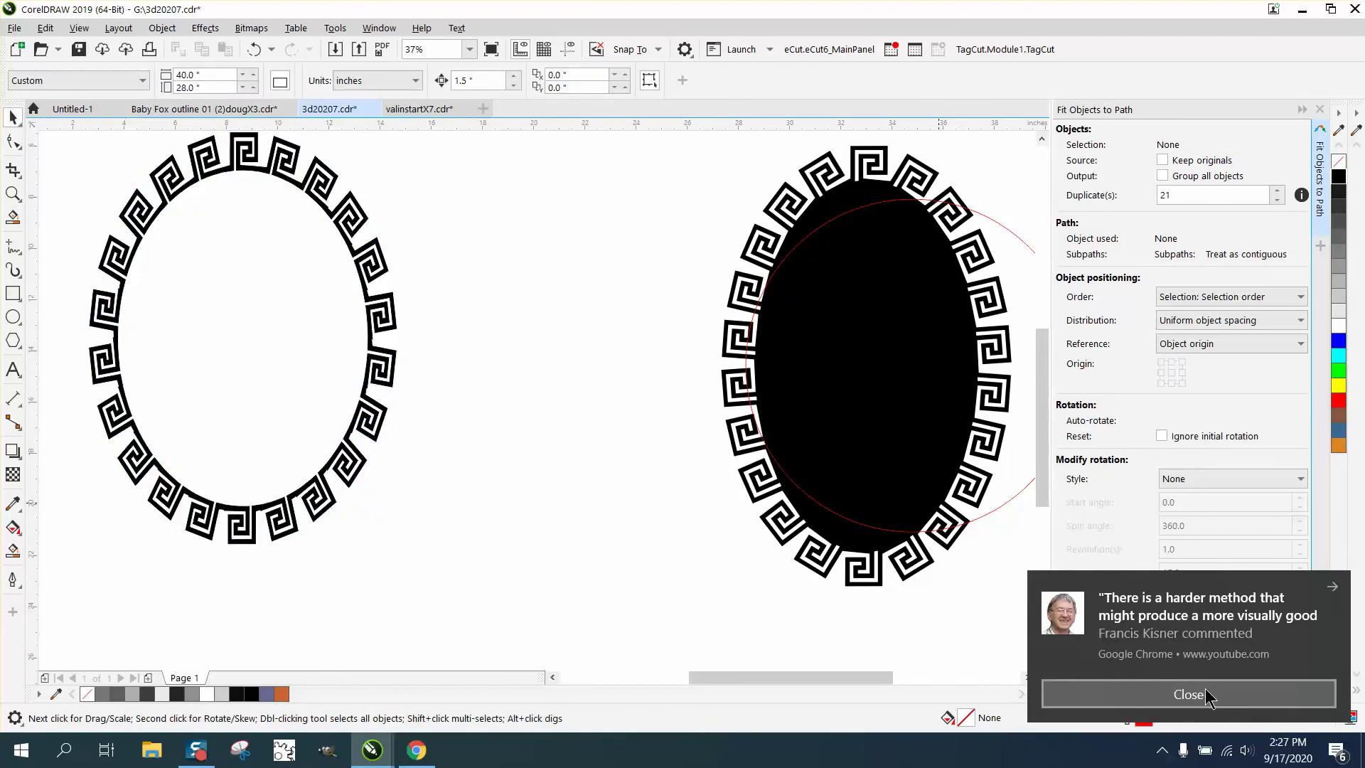
# Dismiss the comment notifications in the corner of the window.
pyautogui.click(1332, 590)
pyautogui.click(1330, 590)
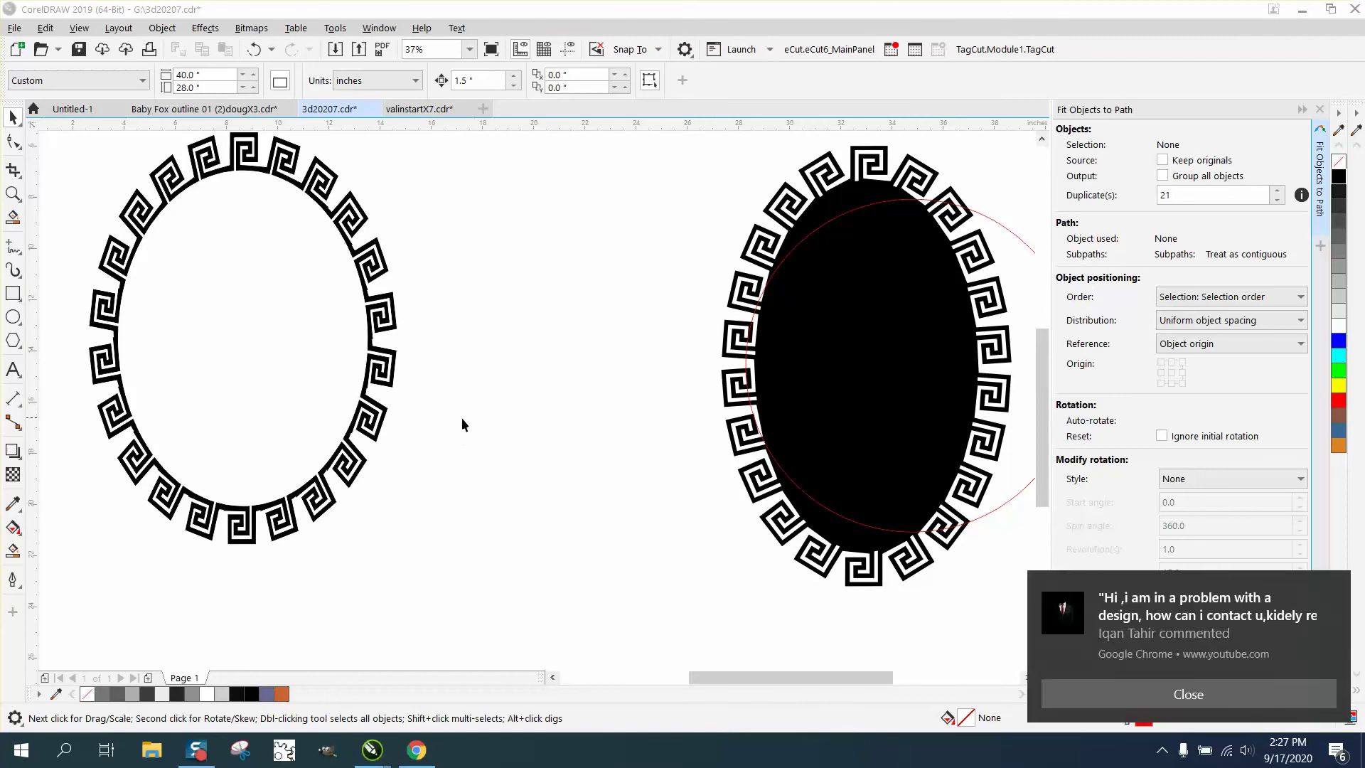
pyautogui.click(1331, 591)
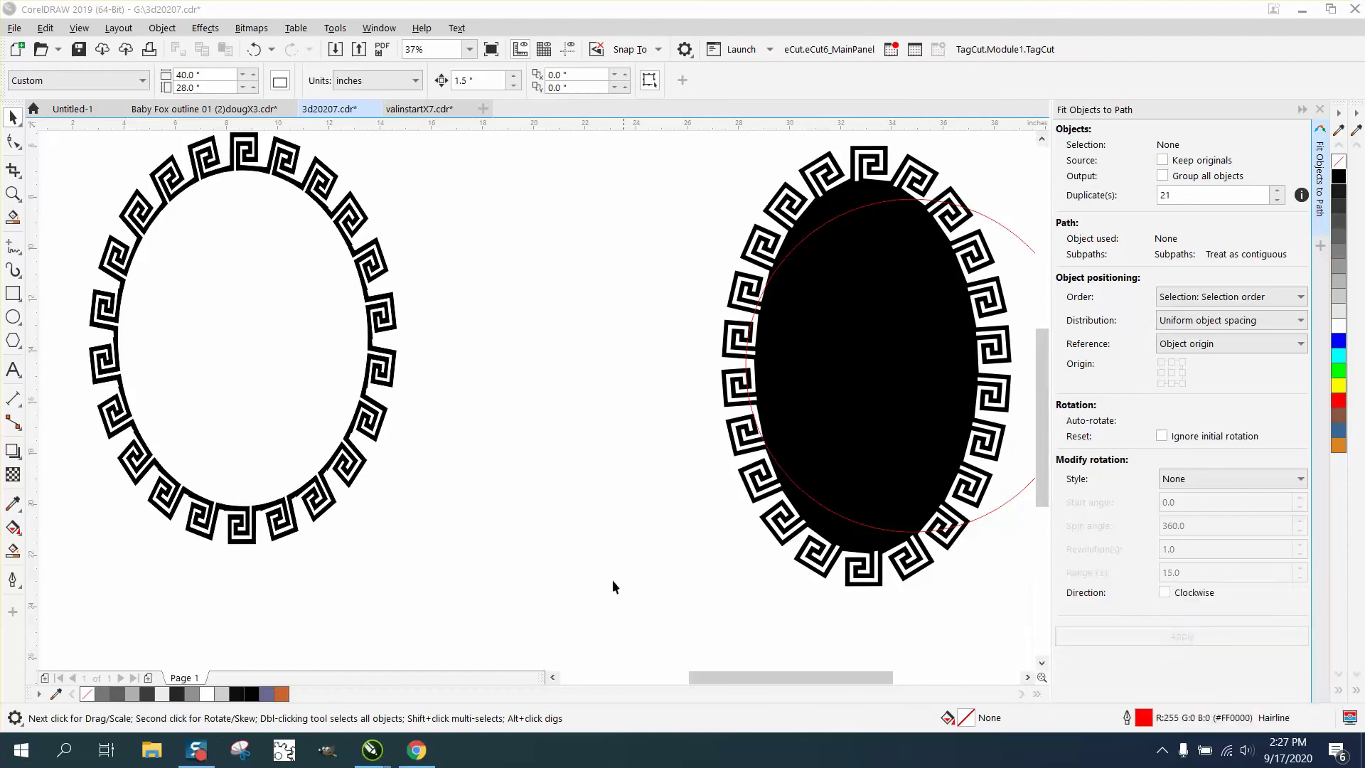